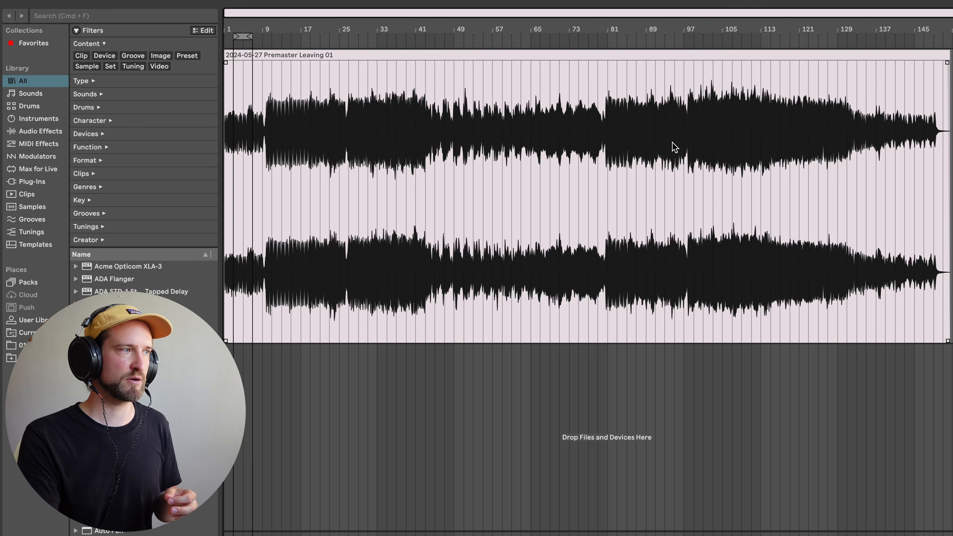
- Play the premaster from about bar 73 and jump ahead to the loud section near bar 98
{"action": "left_click", "coordinate": [570, 147]}
{"action": "key", "text": "space"}
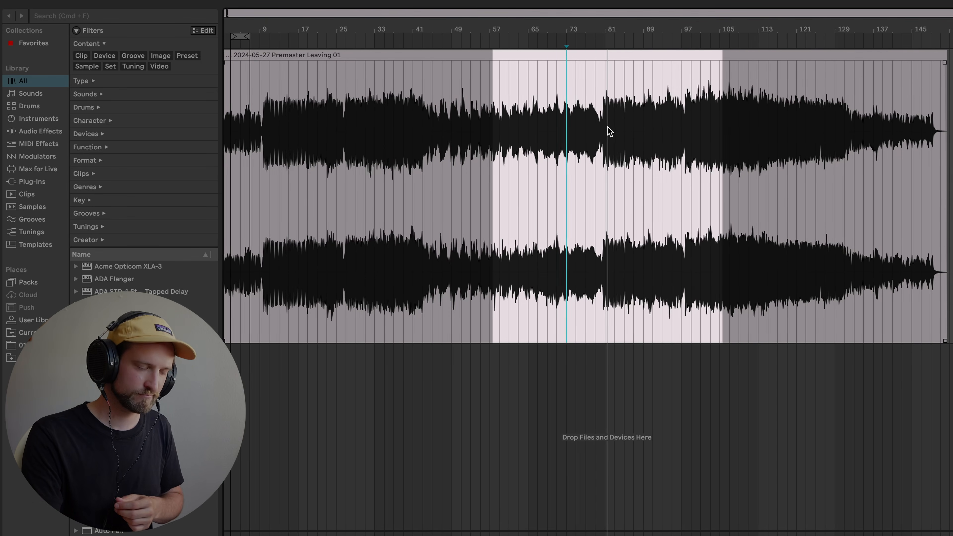
{"action": "left_click", "coordinate": [695, 126]}
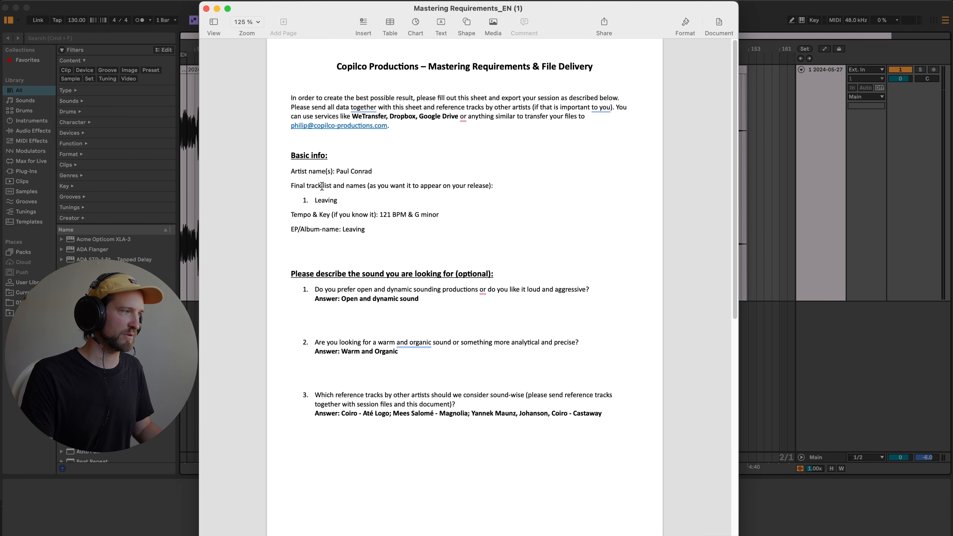
- Read the client's mastering requirements sheet, covering the basic info, desired sound, reference tracks and file delivery instructions
{"action": "scroll", "coordinate": [375, 244], "scroll_direction": "down", "scroll_amount": 1}
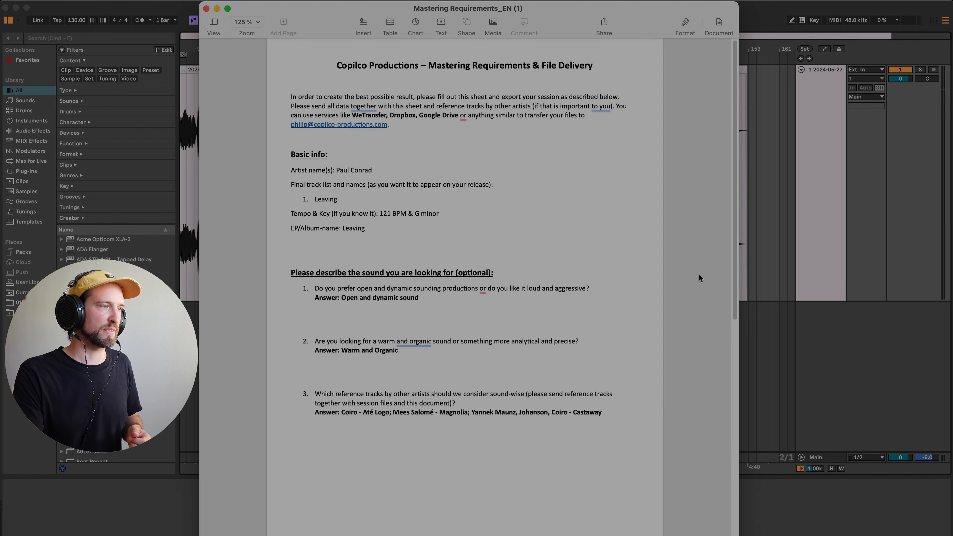
{"action": "scroll", "coordinate": [691, 271], "scroll_direction": "down", "scroll_amount": 15}
{"action": "scroll", "coordinate": [685, 266], "scroll_direction": "down", "scroll_amount": 2}
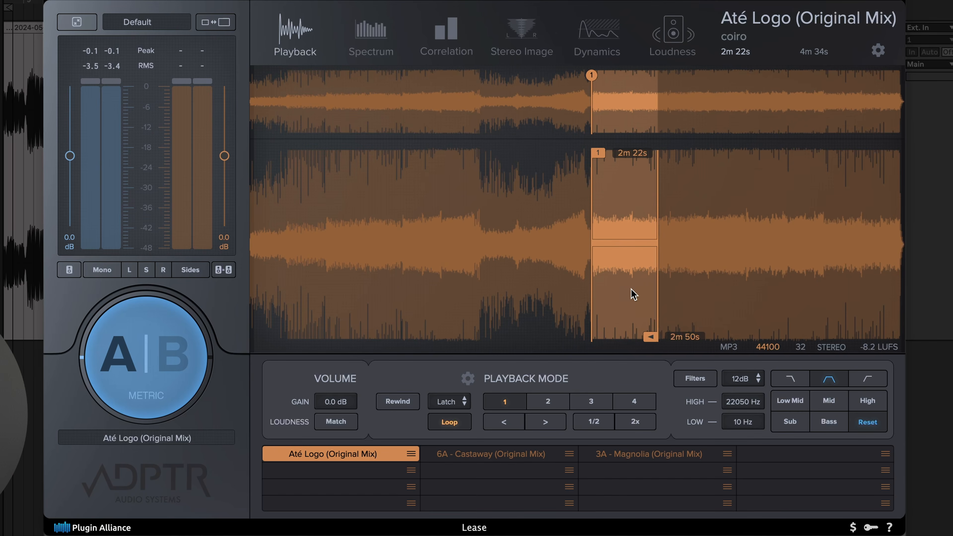
- Show the loudness meters of the reference comparison plugin in Dual display
{"action": "left_click", "coordinate": [491, 455]}
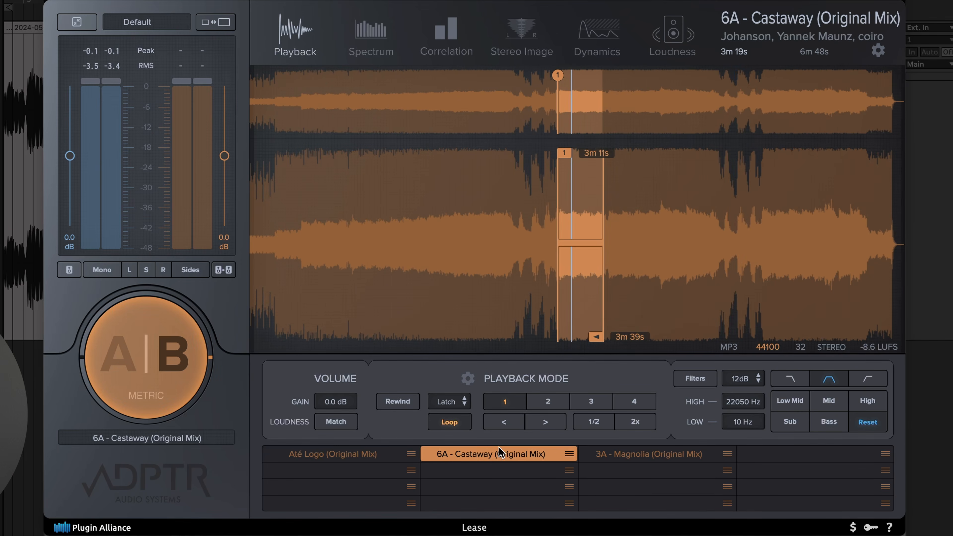
{"action": "left_click", "coordinate": [665, 43]}
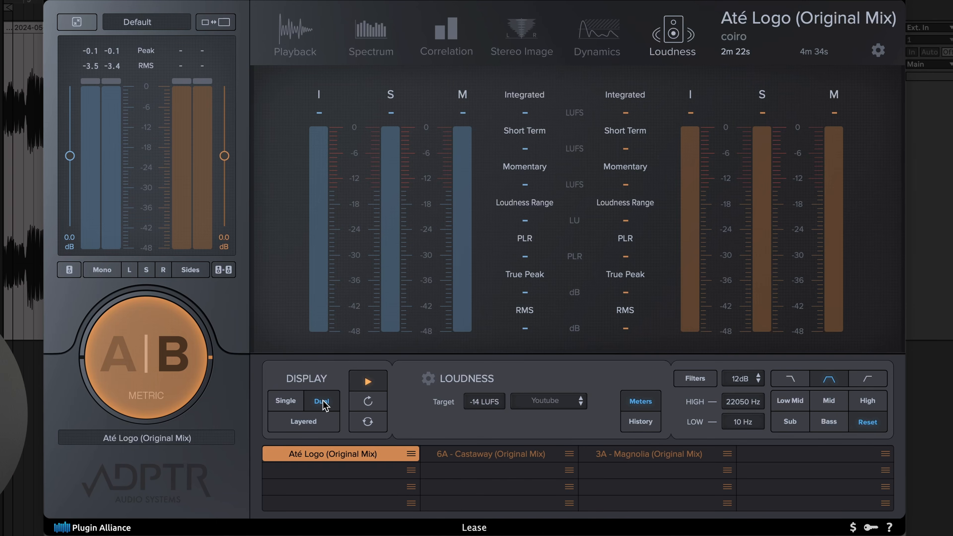
{"action": "left_click", "coordinate": [294, 403]}
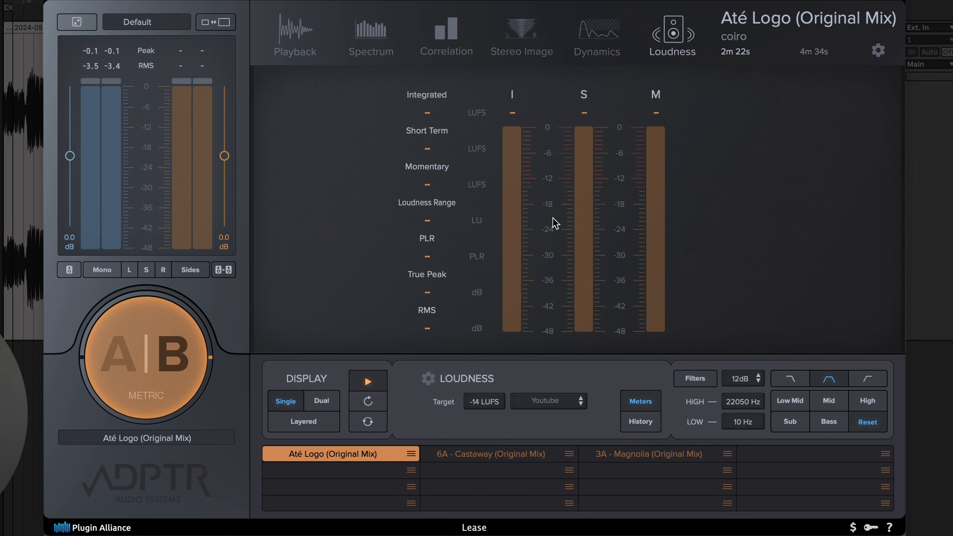
{"action": "left_click", "coordinate": [335, 405]}
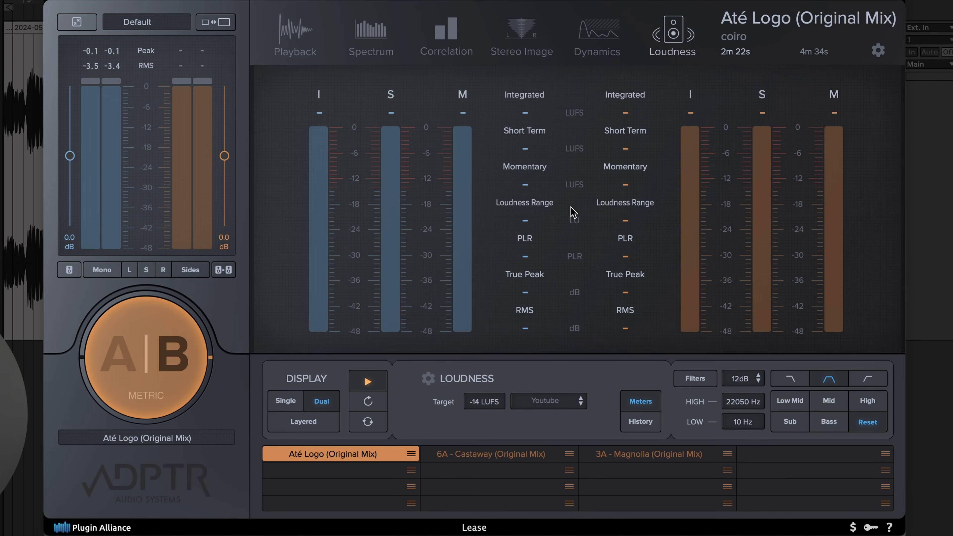
- Play the references Até Logo, 6A - Castaway and 3A - Magnolia in turn to measure their integrated loudness
{"action": "key", "text": "space"}
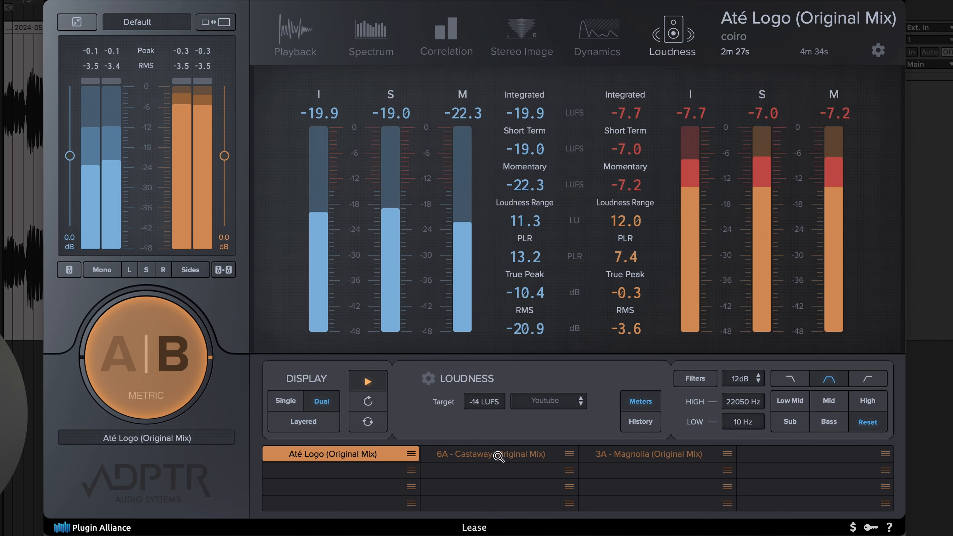
{"action": "key", "text": "space"}
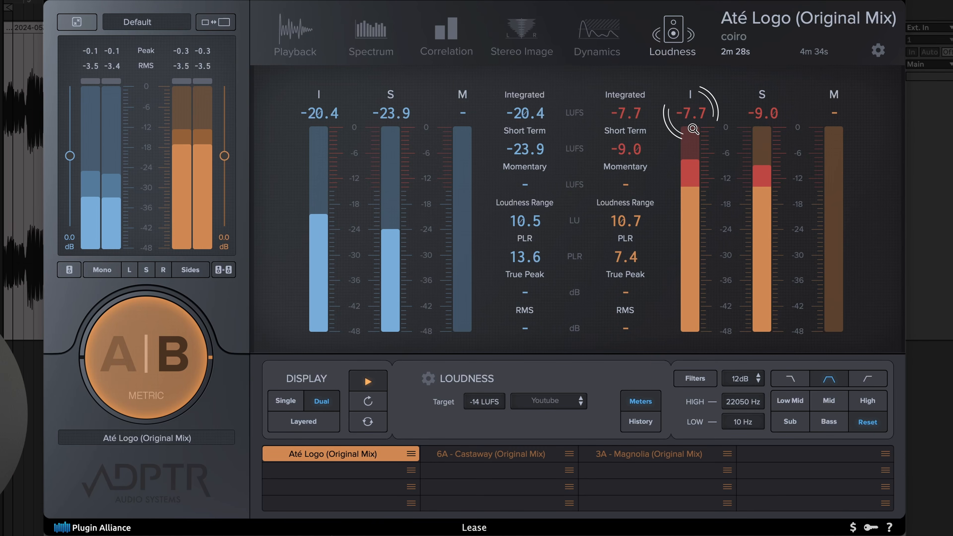
{"action": "left_click", "coordinate": [506, 457]}
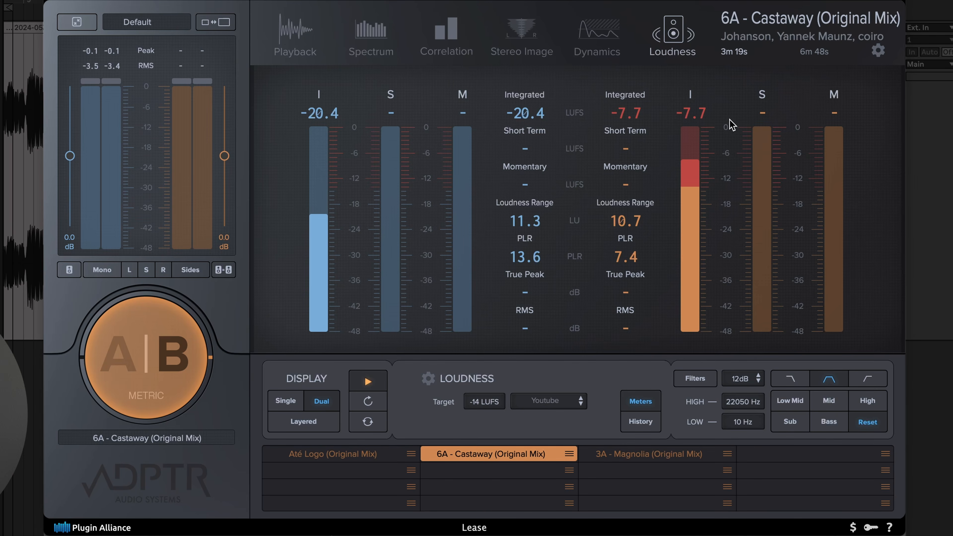
{"action": "key", "text": "space"}
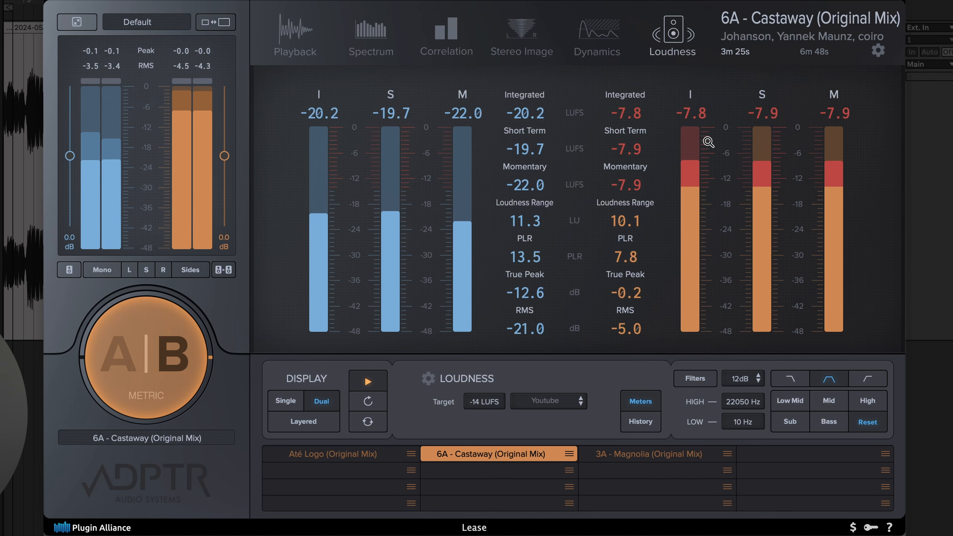
{"action": "key", "text": "space"}
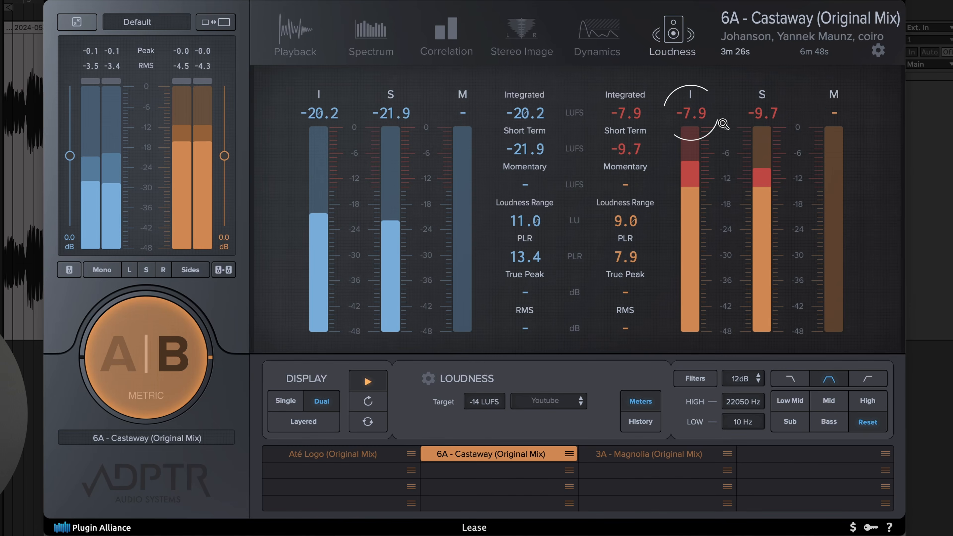
{"action": "left_click", "coordinate": [658, 456]}
{"action": "key", "text": "space"}
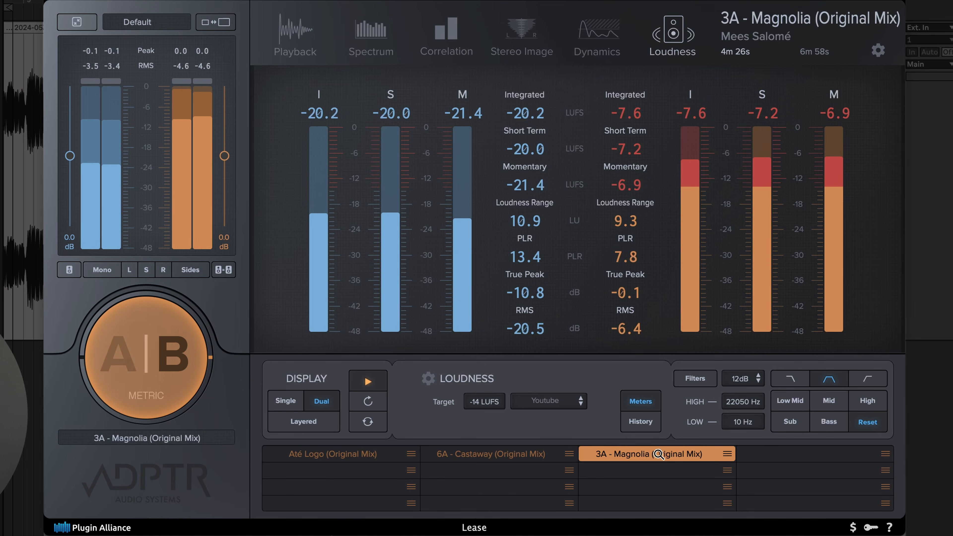
{"action": "key", "text": "space"}
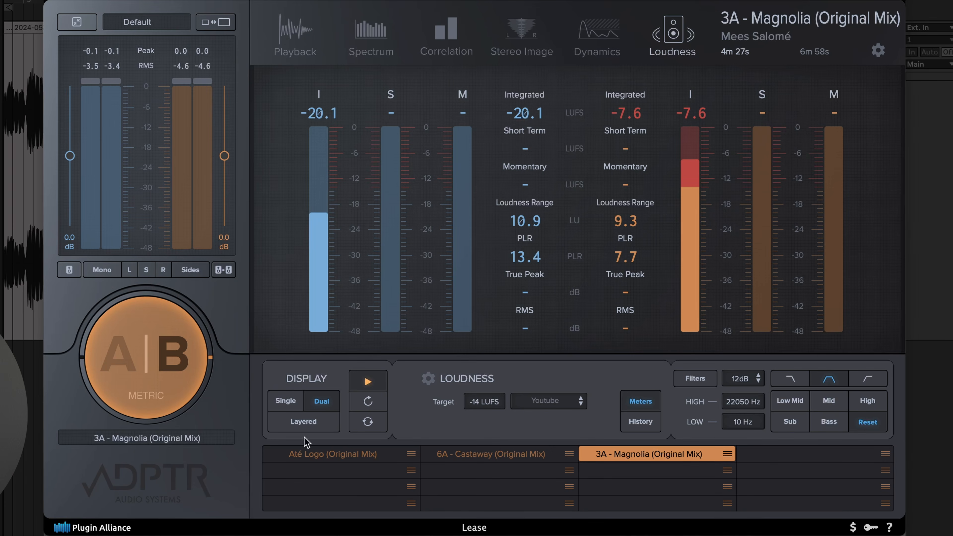
- Reselect the Até Logo reference and switch the comparison to the mix (A) for playback
{"action": "left_click", "coordinate": [312, 455]}
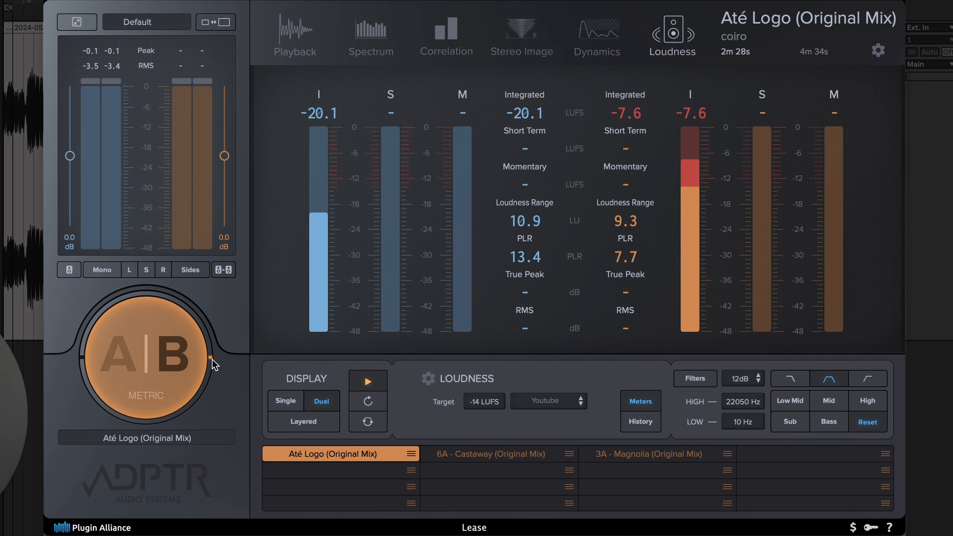
{"action": "left_click", "coordinate": [198, 366]}
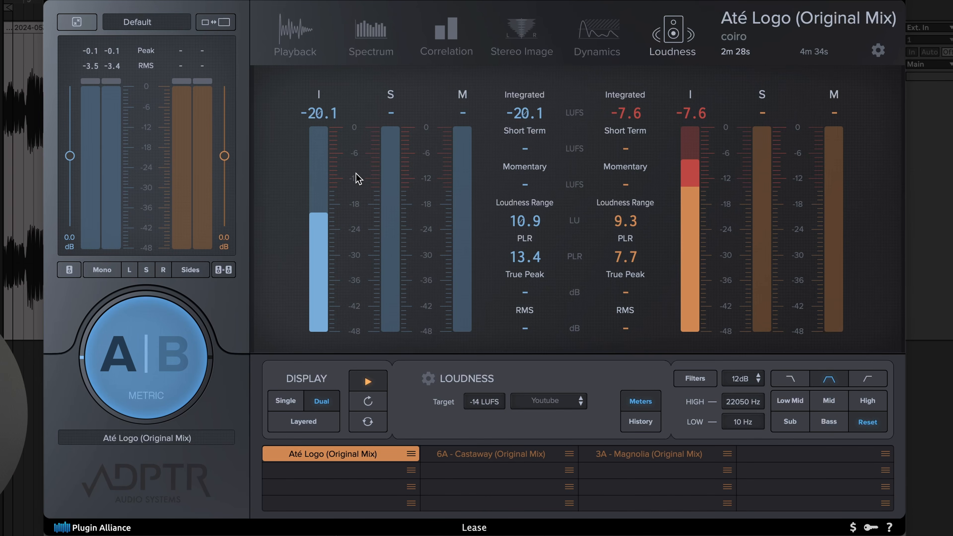
{"action": "key", "text": "space"}
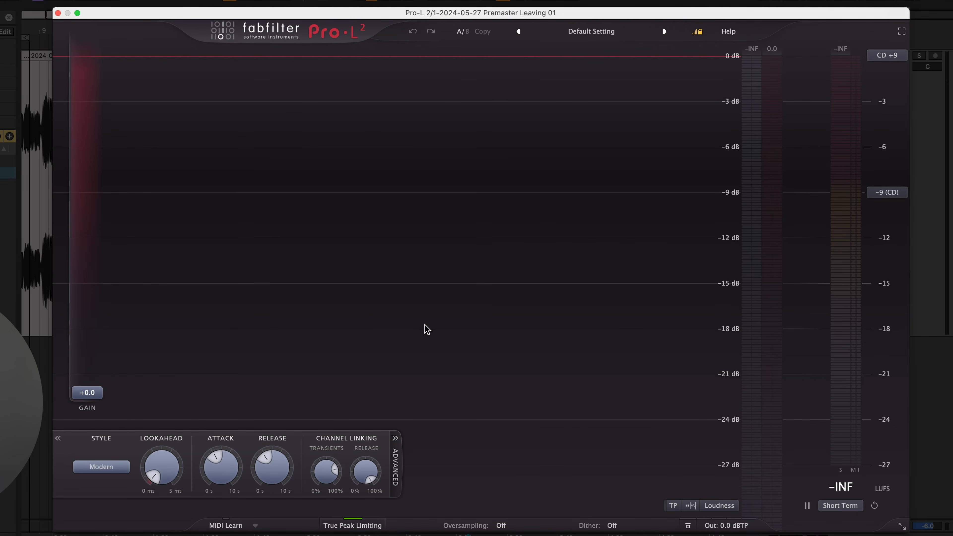
- Set the Pro-L 2 limiter's output level to -0.1 dB
{"action": "mouse_move", "coordinate": [726, 525]}
{"action": "double_click", "coordinate": [726, 484]}
{"action": "type", "text": "-0.1"}
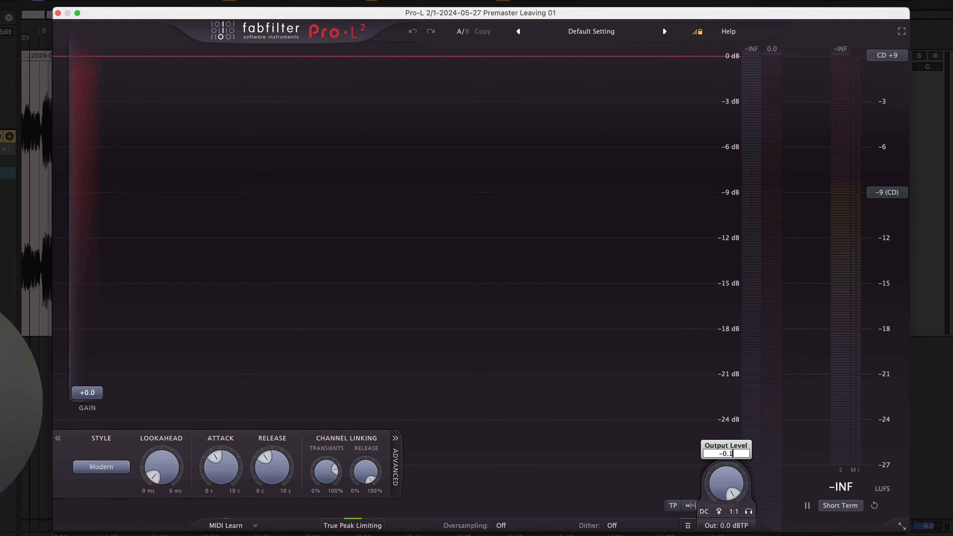
{"action": "key", "text": "Return"}
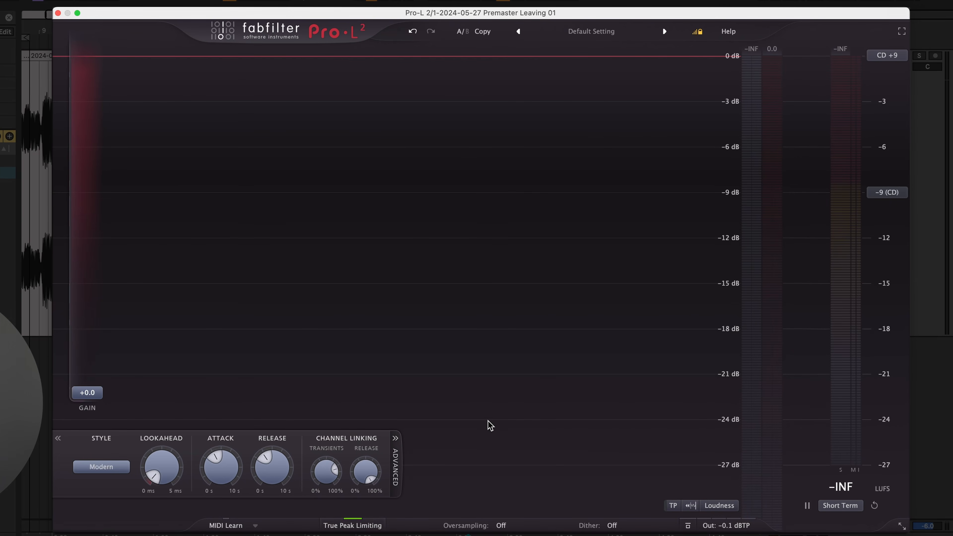
- Try 4x oversampling and disabling True Peak Limiting, returning oversampling to off and True Peak Limiting to on
{"action": "left_click", "coordinate": [501, 526]}
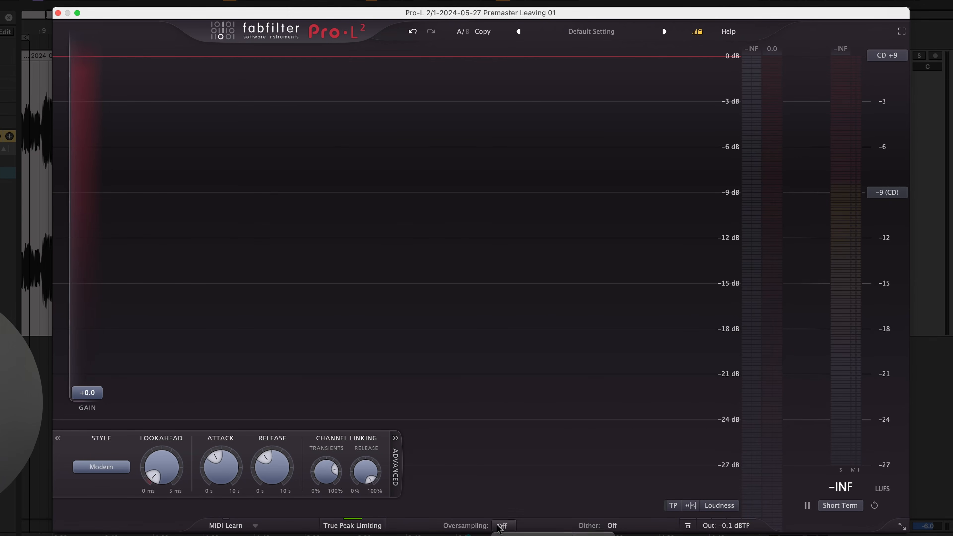
{"action": "left_click", "coordinate": [533, 535]}
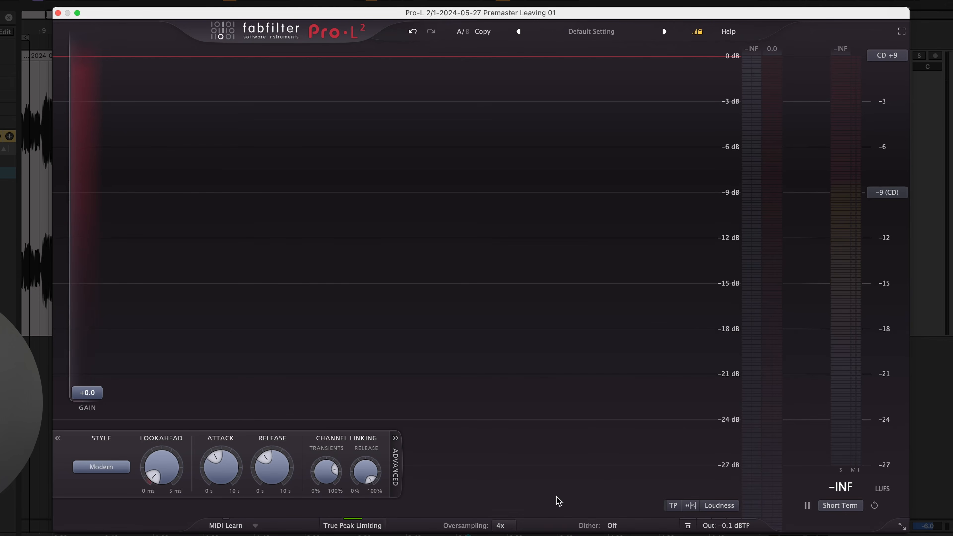
{"action": "left_click", "coordinate": [354, 522]}
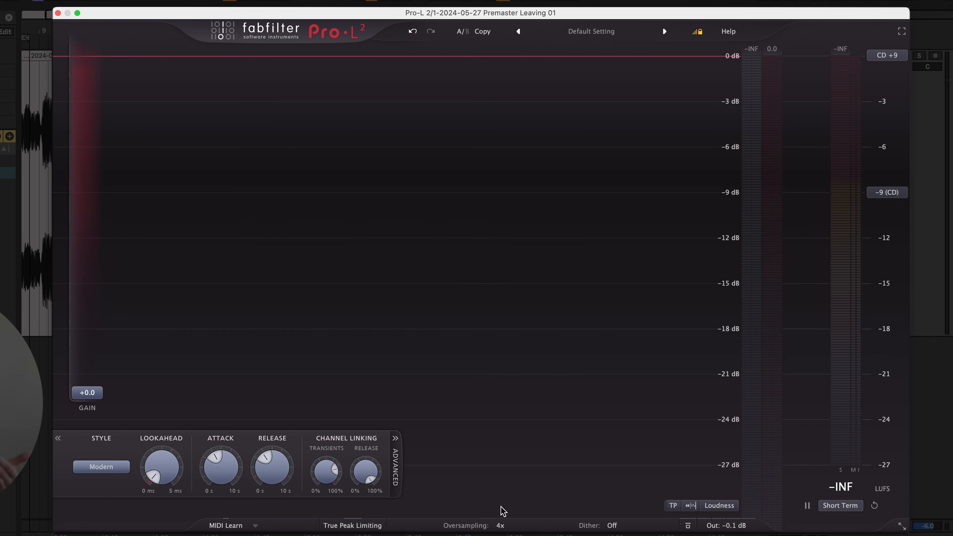
{"action": "left_click", "coordinate": [501, 527]}
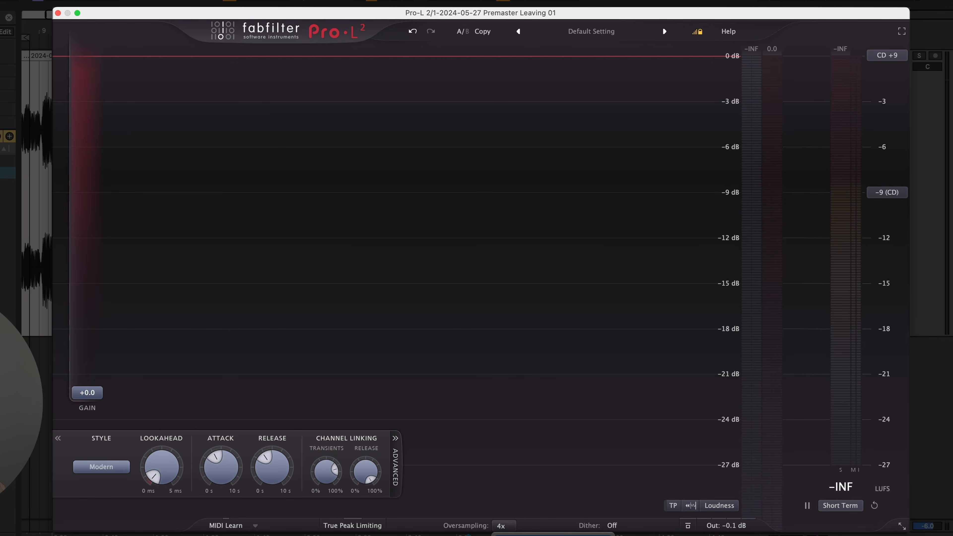
{"action": "left_click", "coordinate": [531, 535]}
{"action": "left_click", "coordinate": [370, 526]}
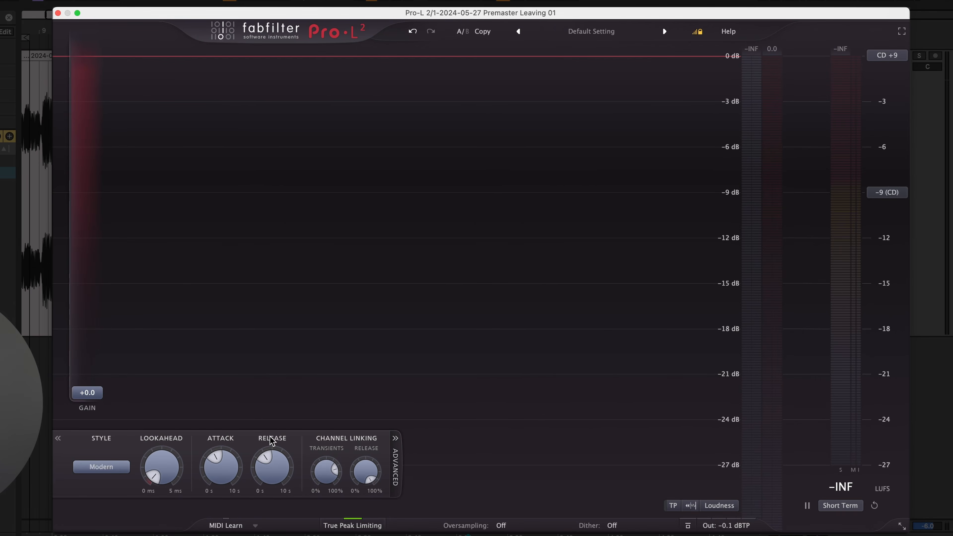
- Play the track from bar 102.3.1 and bring the limiter's attack down to 0 ms
{"action": "left_click_drag", "start_coordinate": [220, 468], "coordinate": [204, 211]}
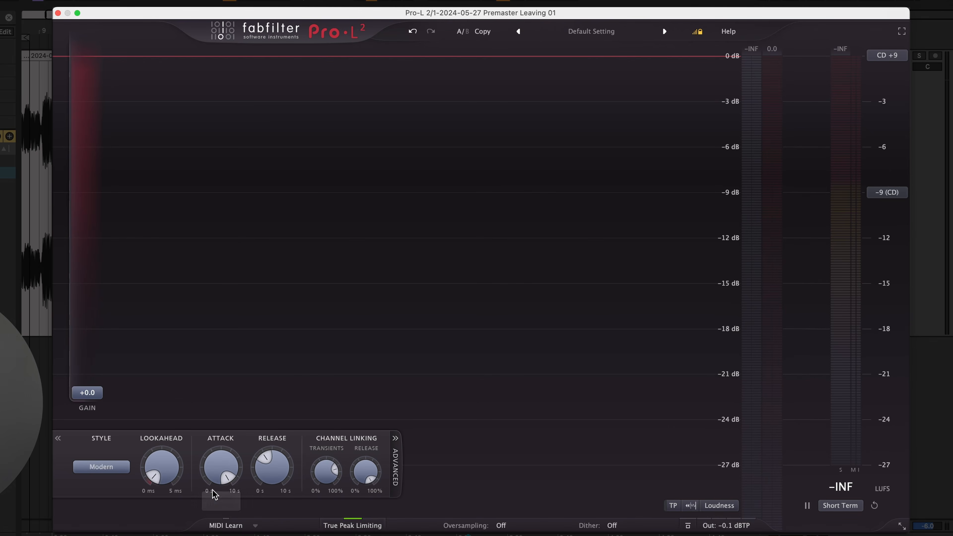
{"action": "left_click_drag", "start_coordinate": [238, 479], "coordinate": [238, 533]}
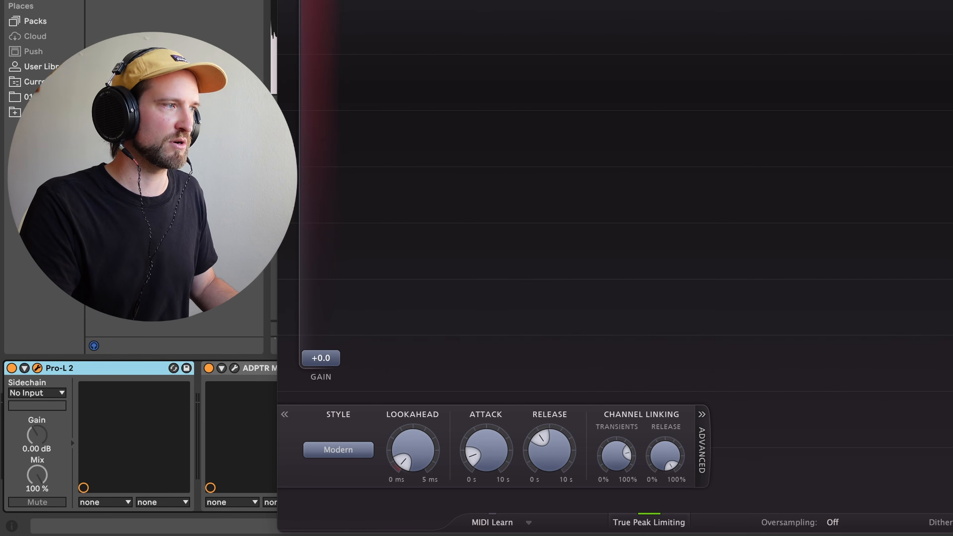
{"action": "left_click", "coordinate": [274, 64]}
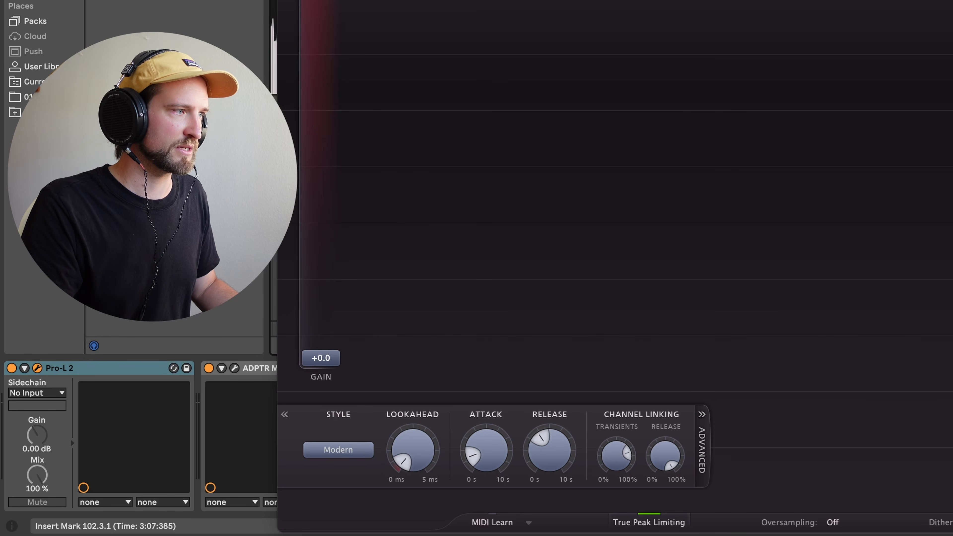
{"action": "key", "text": "space"}
{"action": "left_click_drag", "start_coordinate": [604, 168], "coordinate": [572, 66]}
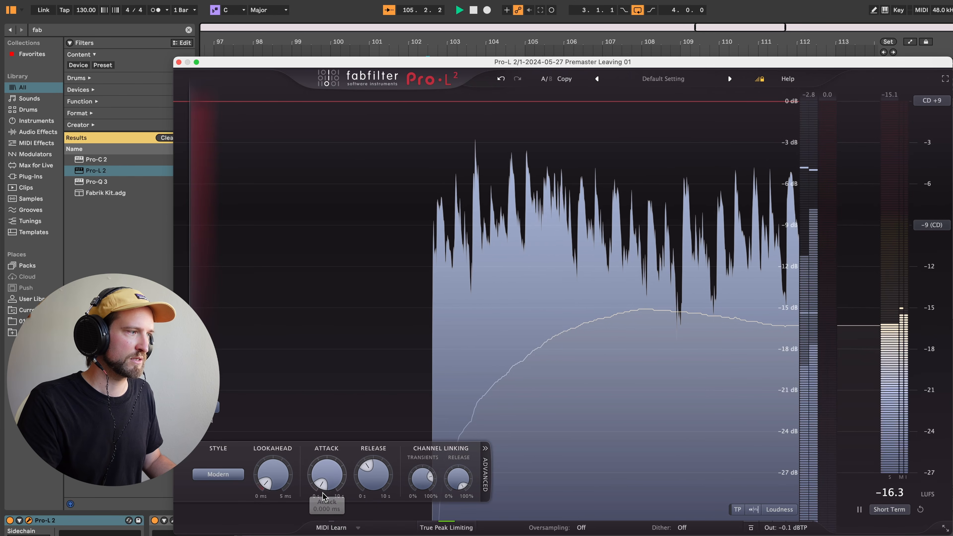
- Raise the limiter's gain to +8.8 dB and restart playback of the loud section
{"action": "key", "text": "space"}
{"action": "key", "text": "space"}
{"action": "left_click_drag", "start_coordinate": [217, 407], "coordinate": [221, 322]}
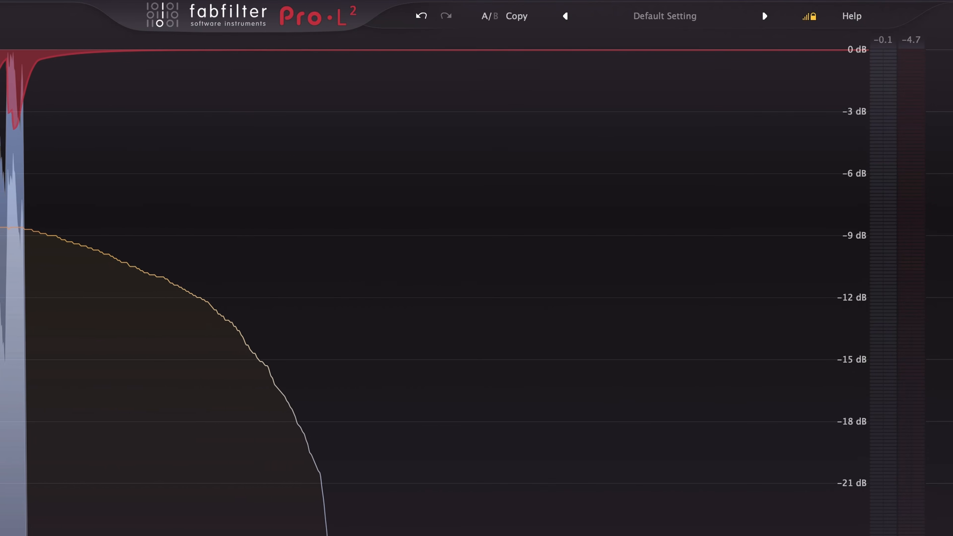
{"action": "key", "text": "space"}
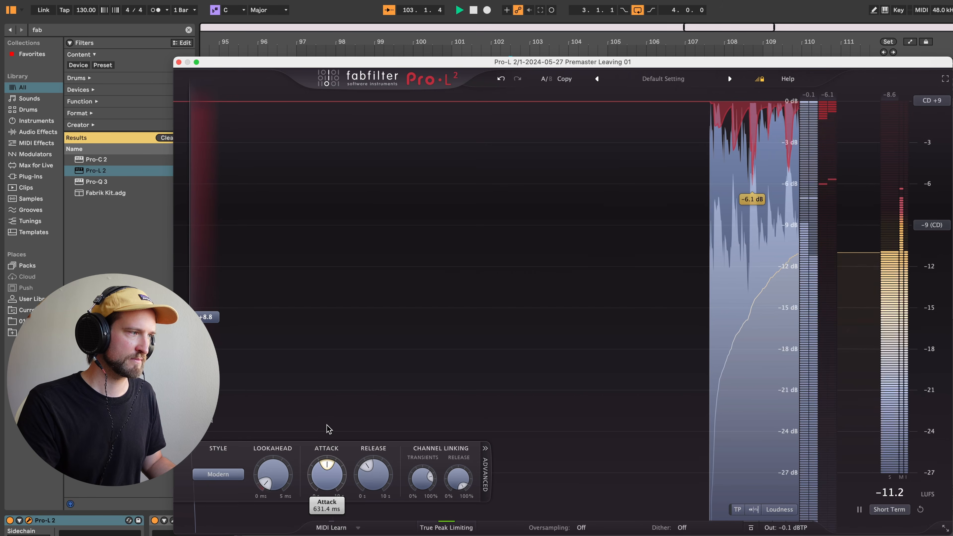
- Lengthen the limiter's attack to 1.464 sec and shorten its release while the loud section plays
{"action": "left_click_drag", "start_coordinate": [329, 429], "coordinate": [308, 417]}
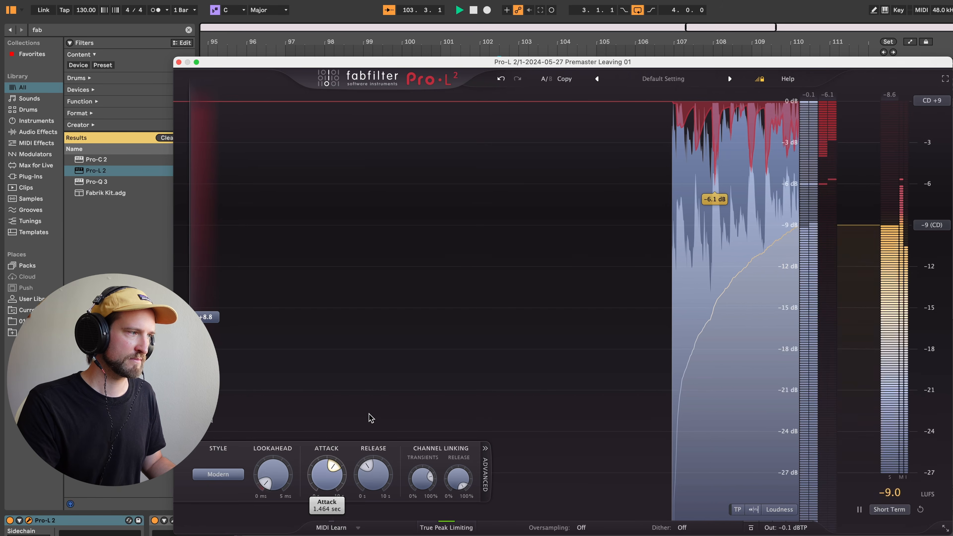
{"action": "left_click_drag", "start_coordinate": [374, 471], "coordinate": [398, 459]}
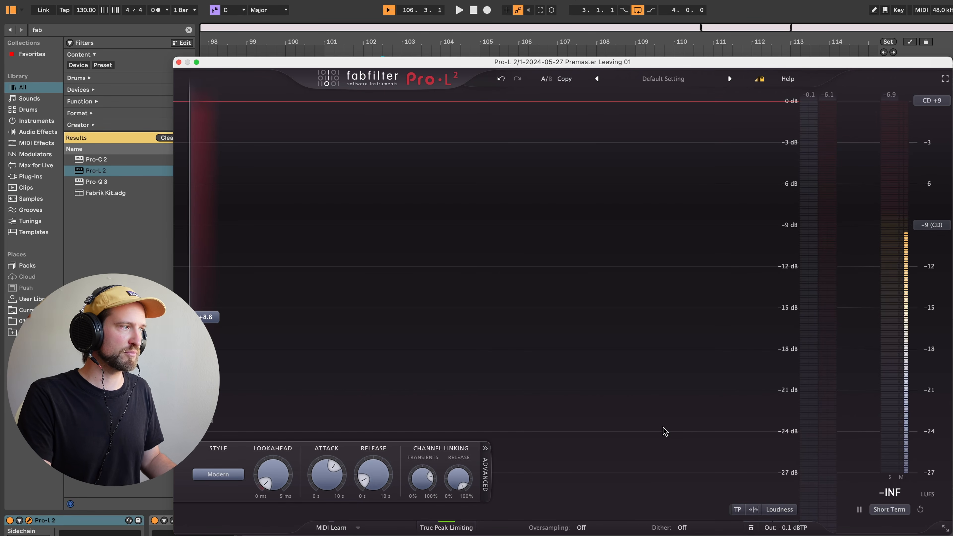
- Replay the loud section through the limiter and reset its loudness measurement
{"action": "key", "text": "space"}
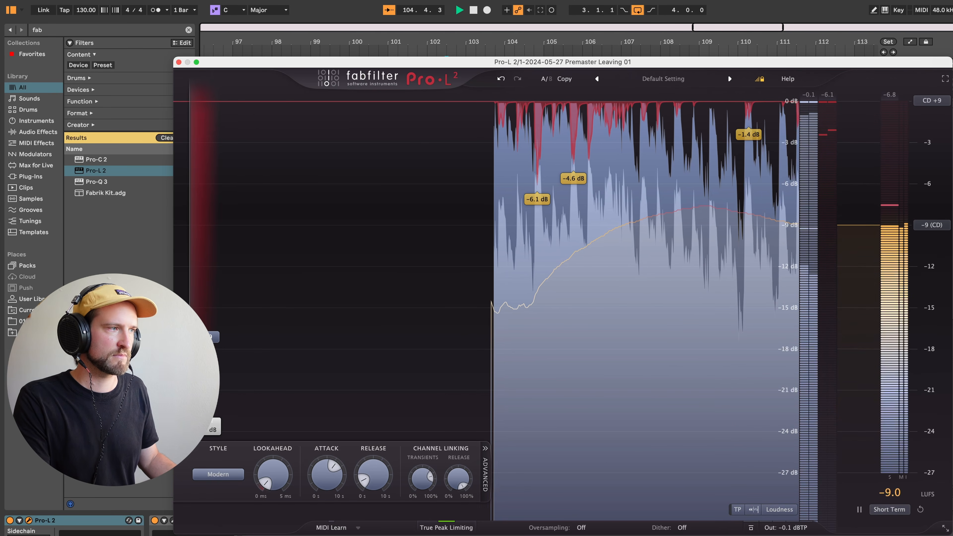
{"action": "left_click", "coordinate": [921, 509]}
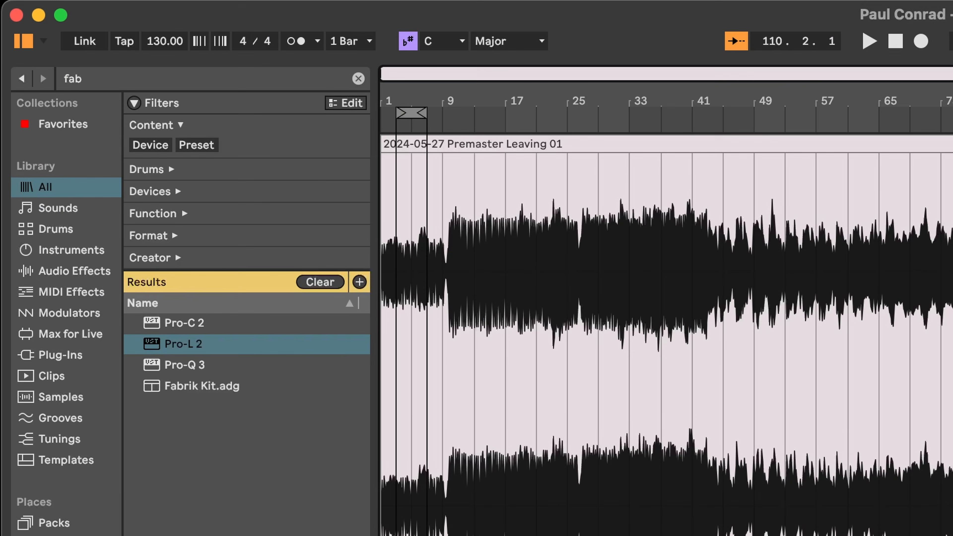
- Add the TDR Infrasonic plug-in to the track and place it first in the device chain, ahead of Pro-L 2
{"action": "key", "text": "super+f"}
{"action": "type", "text": "infra"}
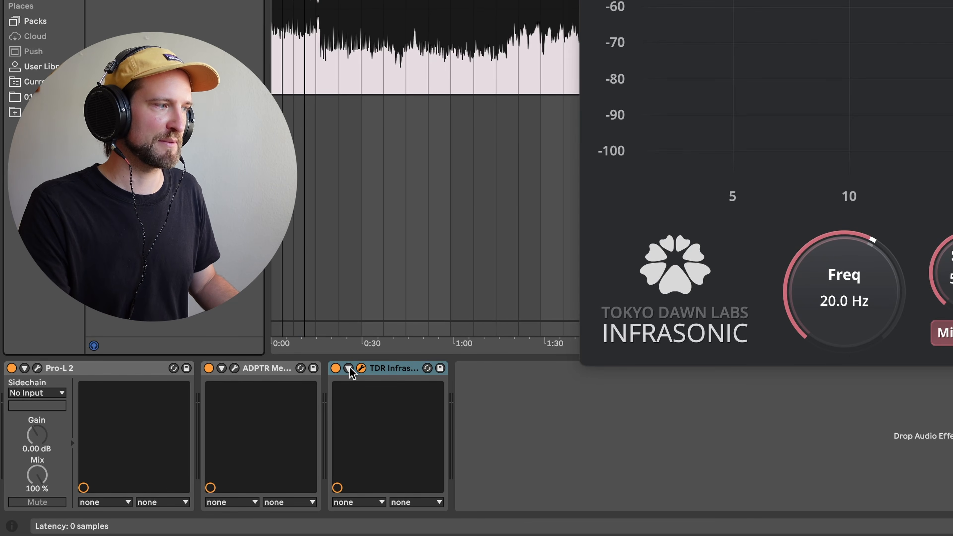
{"action": "mouse_move", "coordinate": [394, 370]}
{"action": "left_mouse_down"}
{"action": "mouse_move", "coordinate": [184, 370]}
{"action": "mouse_move", "coordinate": [12, 396]}
{"action": "left_mouse_up"}
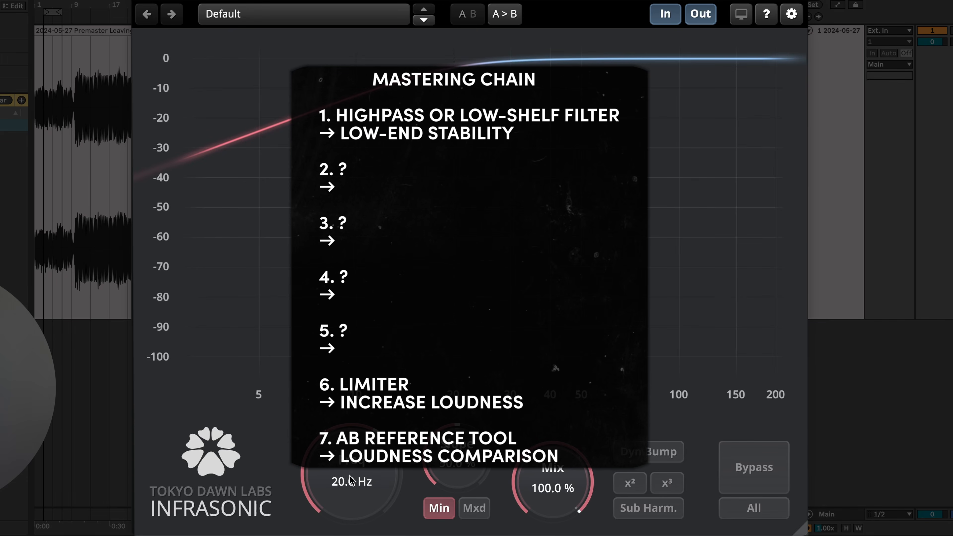
- Raise the Infrasonic filter's frequency to 50.0 Hz, set its slope to 60.1 % and reduce its mix to 73.4 %
{"action": "left_click_drag", "start_coordinate": [352, 487], "coordinate": [390, 416]}
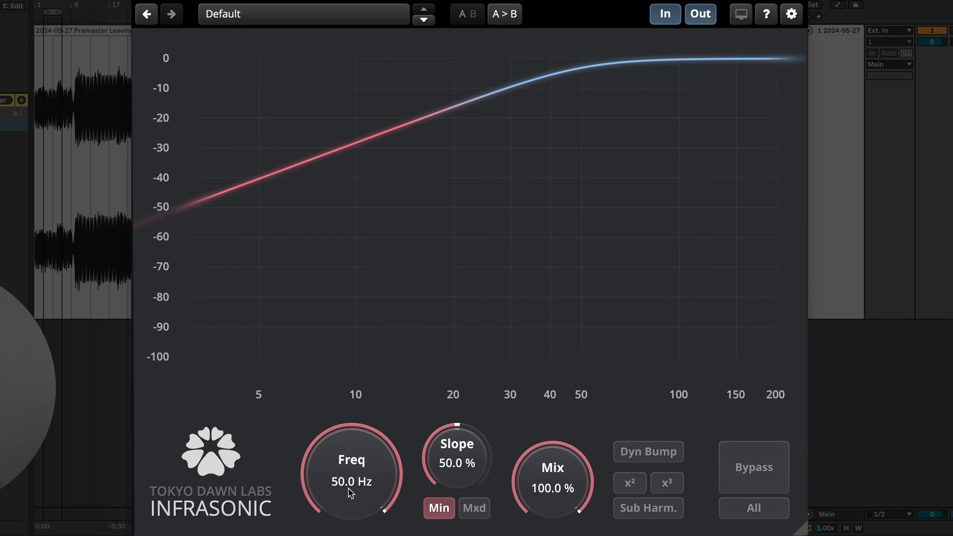
{"action": "left_click_drag", "start_coordinate": [355, 462], "coordinate": [355, 532]}
{"action": "mouse_move", "coordinate": [464, 481]}
{"action": "left_mouse_down"}
{"action": "mouse_move", "coordinate": [464, 435]}
{"action": "mouse_move", "coordinate": [464, 527]}
{"action": "mouse_move", "coordinate": [465, 405]}
{"action": "mouse_move", "coordinate": [462, 468]}
{"action": "left_mouse_up"}
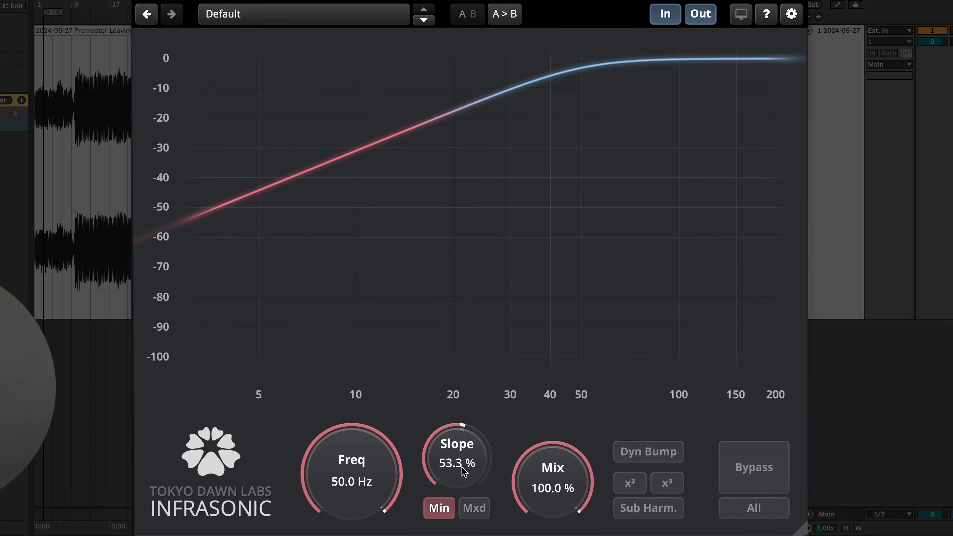
{"action": "mouse_move", "coordinate": [462, 469]}
{"action": "left_mouse_down"}
{"action": "mouse_move", "coordinate": [463, 421]}
{"action": "mouse_move", "coordinate": [463, 478]}
{"action": "mouse_move", "coordinate": [462, 460]}
{"action": "left_mouse_up"}
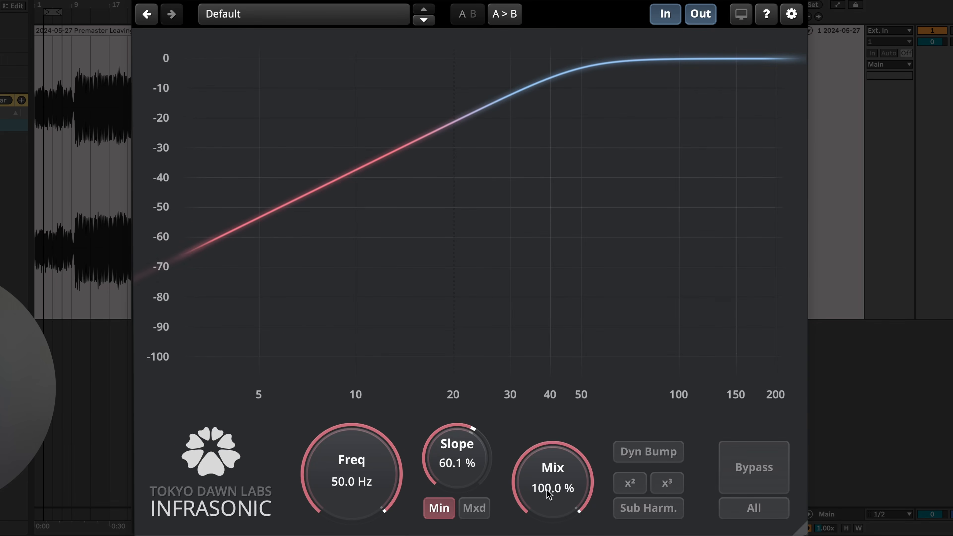
{"action": "left_click_drag", "start_coordinate": [541, 463], "coordinate": [541, 529]}
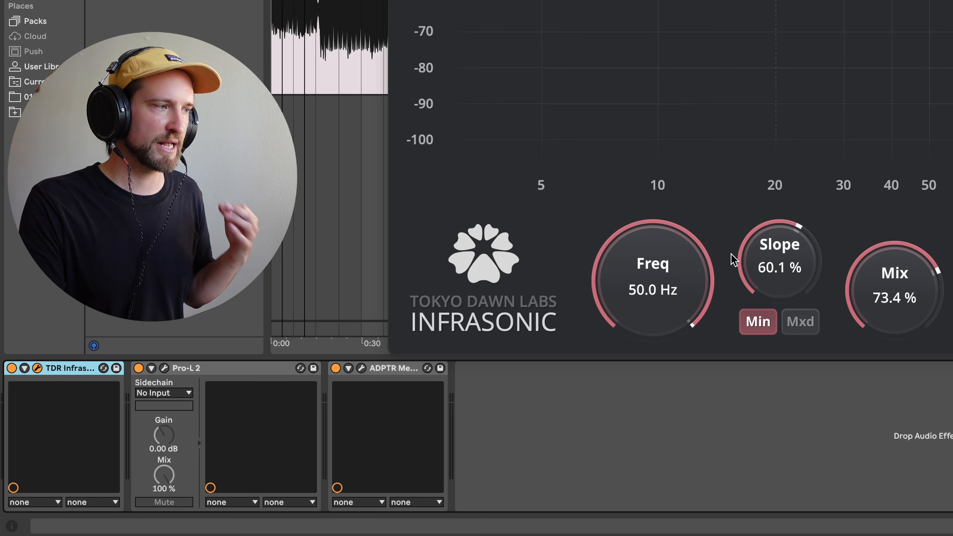
- Set the Infrasonic filter's slope and mix both to 100 % for a steep cut at 50.0 Hz
{"action": "left_click_drag", "start_coordinate": [774, 266], "coordinate": [814, 264]}
{"action": "left_click", "coordinate": [474, 508]}
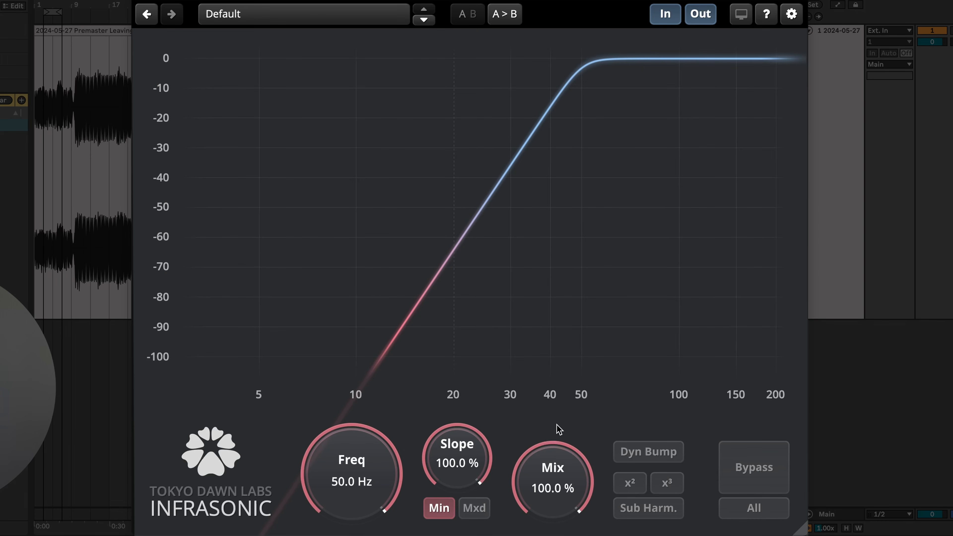
{"action": "mouse_move", "coordinate": [404, 484]}
{"action": "left_mouse_down"}
{"action": "mouse_move", "coordinate": [404, 516]}
{"action": "mouse_move", "coordinate": [404, 488]}
{"action": "left_mouse_up"}
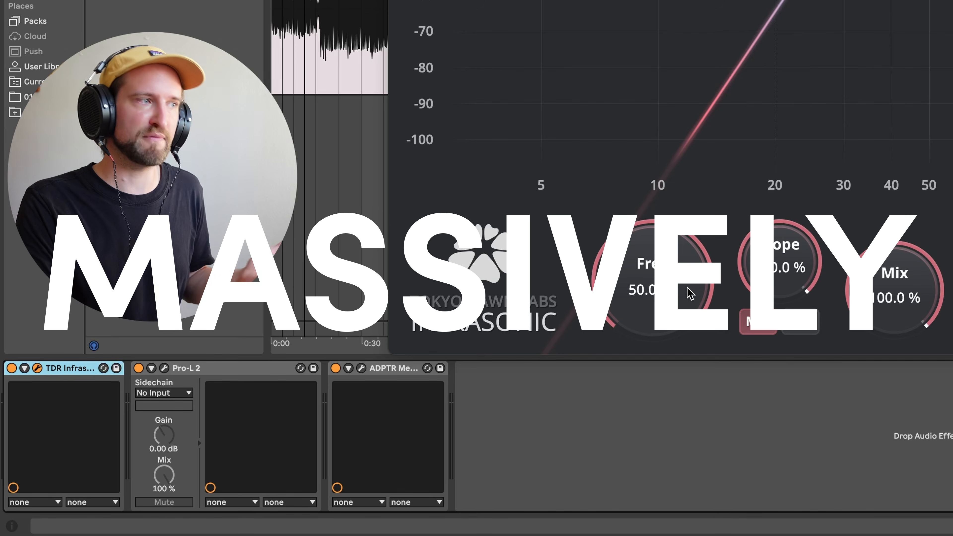
- Play the track's loud section and compare the low end with the 50 Hz filter active and bypassed
{"action": "left_click_drag", "start_coordinate": [691, 0], "coordinate": [697, 169]}
{"action": "left_click", "coordinate": [688, 90]}
{"action": "key", "text": "space"}
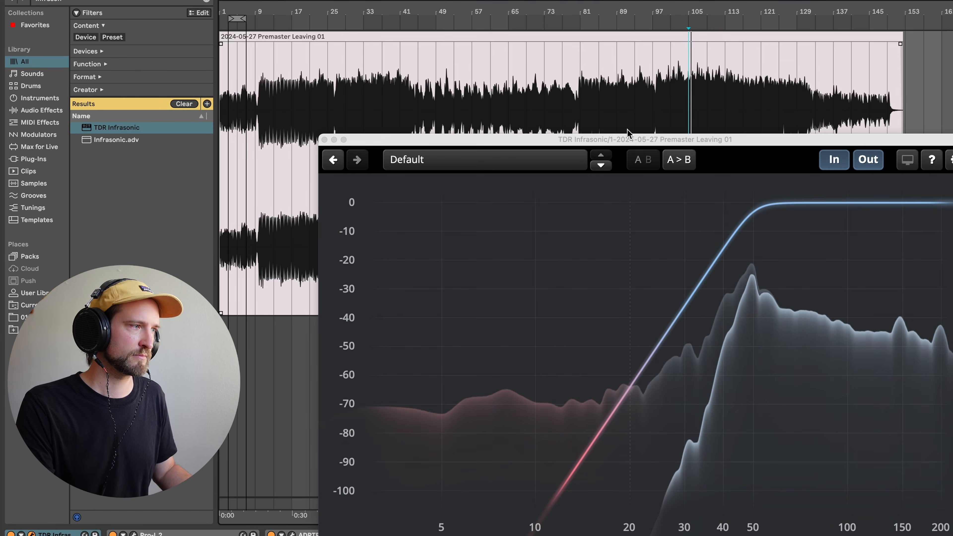
{"action": "left_click_drag", "start_coordinate": [632, 139], "coordinate": [598, 12]}
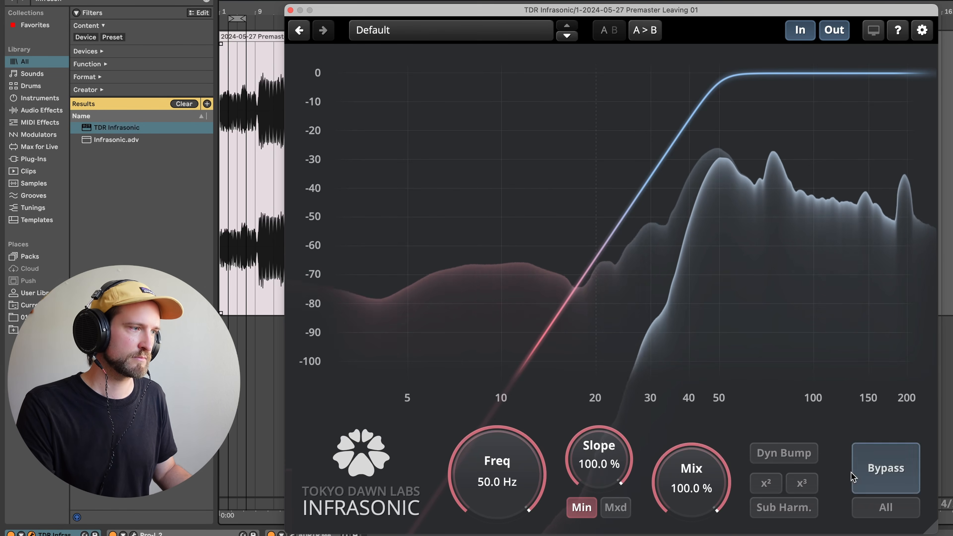
{"action": "left_click", "coordinate": [869, 475]}
{"action": "left_click", "coordinate": [870, 473]}
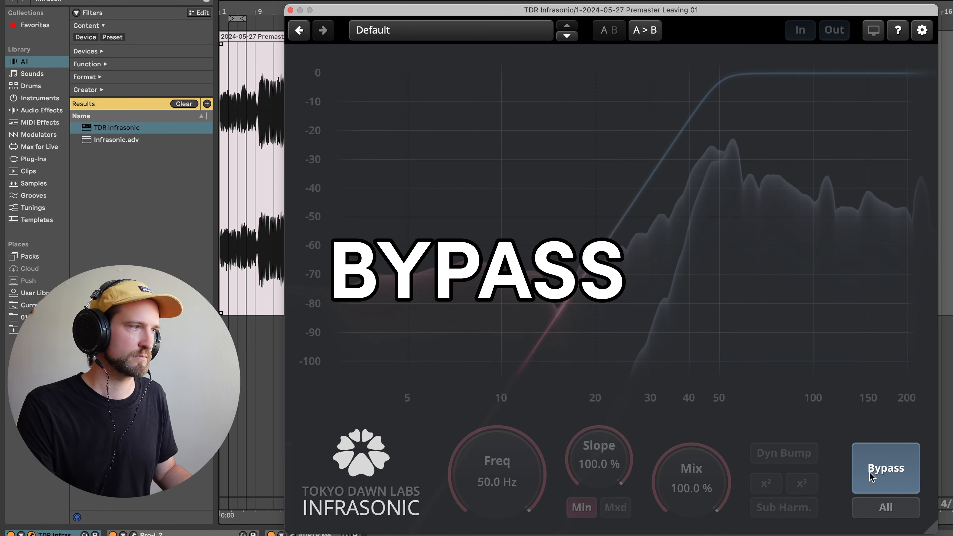
{"action": "left_click", "coordinate": [870, 474]}
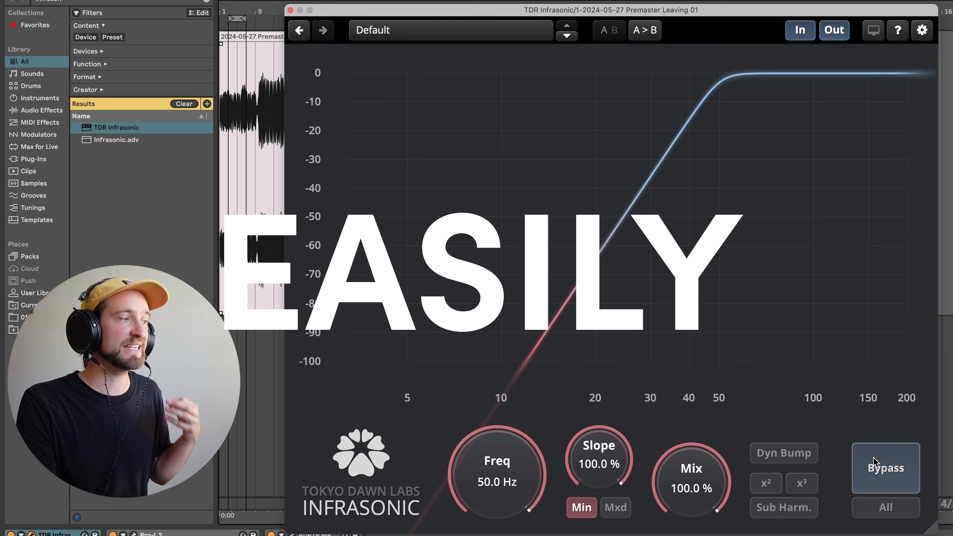
- Soften the low cut to 31.5 Hz with 63.6 % slope and 73.1 % mix, and toggle its bypass
{"action": "left_click_drag", "start_coordinate": [511, 463], "coordinate": [513, 535]}
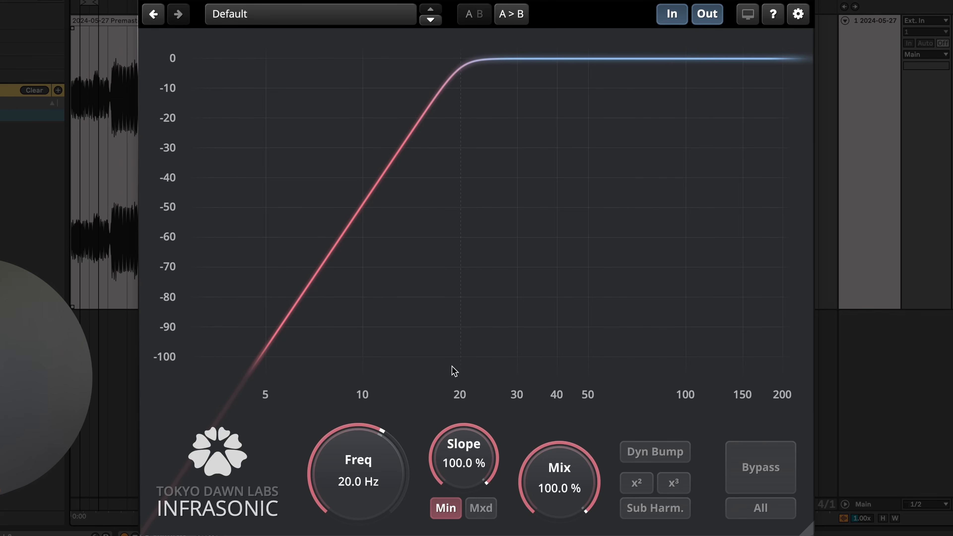
{"action": "left_click_drag", "start_coordinate": [466, 449], "coordinate": [466, 497]}
{"action": "left_click_drag", "start_coordinate": [390, 514], "coordinate": [540, 528]}
{"action": "mouse_move", "coordinate": [370, 495]}
{"action": "left_mouse_down"}
{"action": "mouse_move", "coordinate": [369, 470]}
{"action": "mouse_move", "coordinate": [371, 483]}
{"action": "left_mouse_up"}
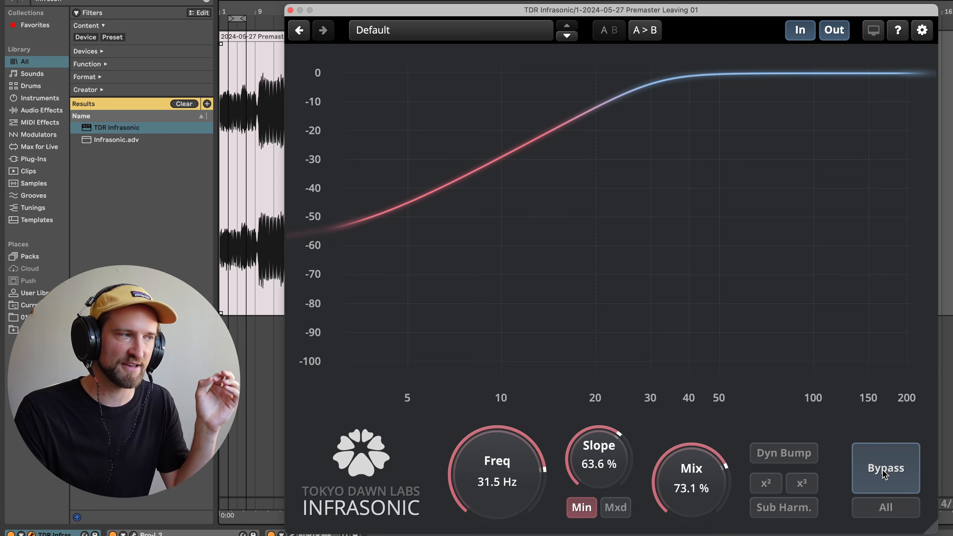
{"action": "left_click", "coordinate": [884, 474]}
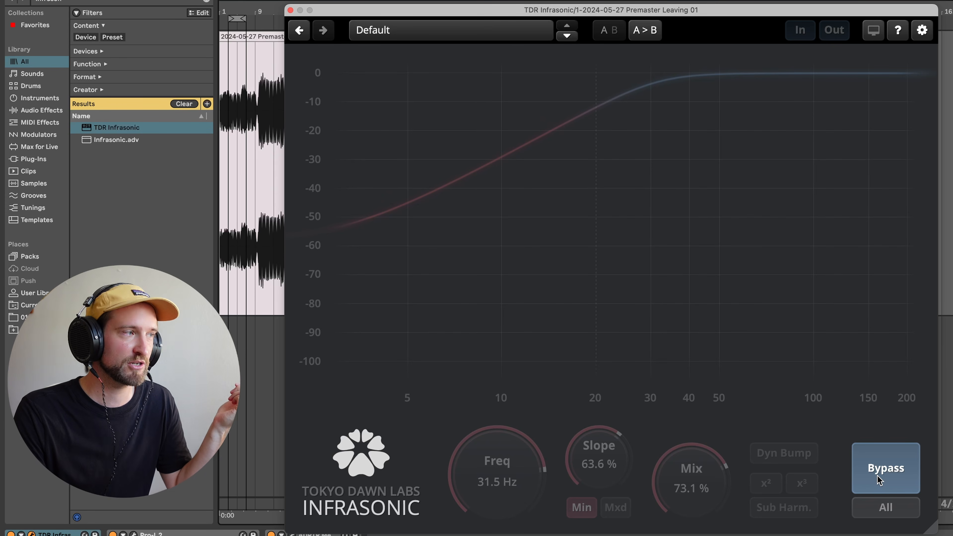
{"action": "left_click", "coordinate": [878, 476]}
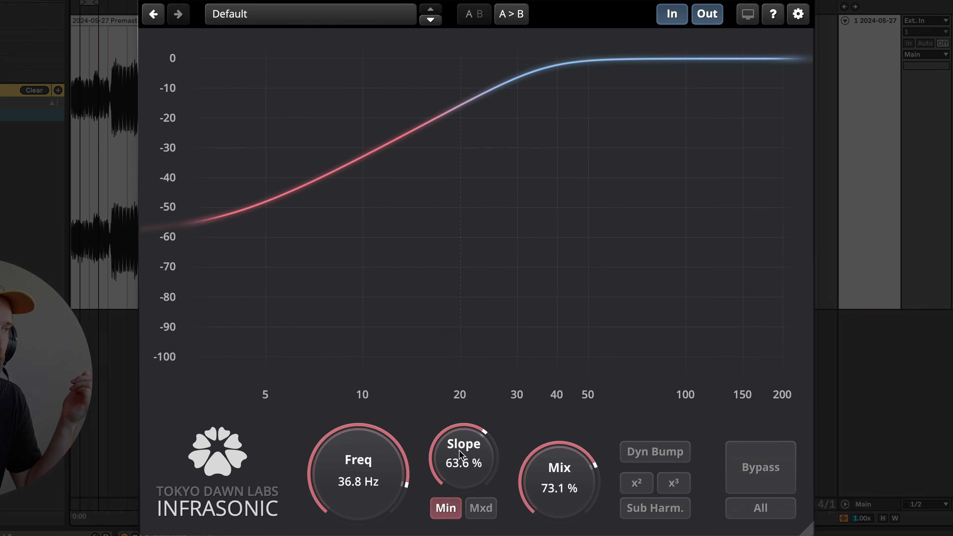
- Return the Infrasonic filter's slope and mix to 100 % and set its frequency to 29.1 Hz
{"action": "left_click_drag", "start_coordinate": [462, 455], "coordinate": [464, 435]}
{"action": "left_click_drag", "start_coordinate": [566, 463], "coordinate": [568, 443]}
{"action": "left_click_drag", "start_coordinate": [335, 503], "coordinate": [333, 529]}
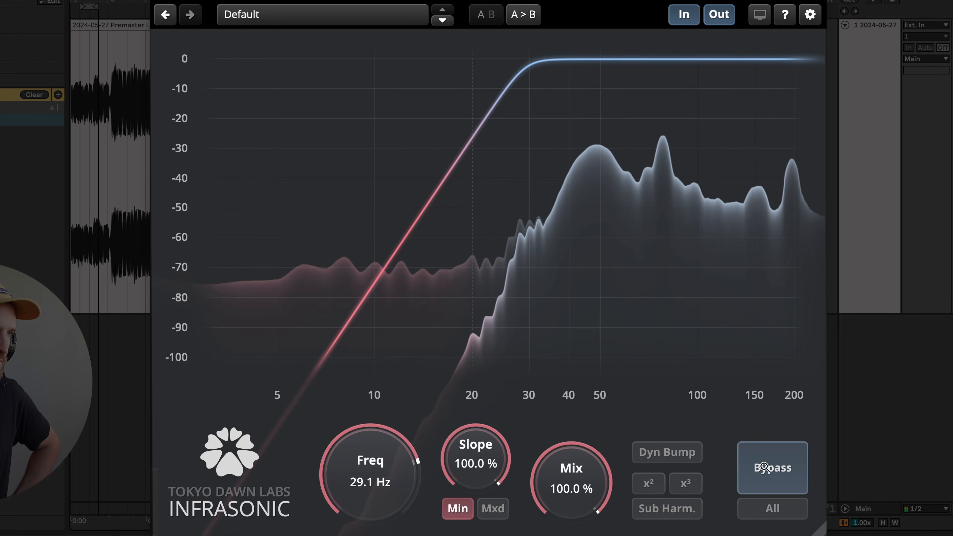
- During playback, set the low cut to 43.8 Hz with 66.1 % slope and compare it with the bypassed signal
{"action": "left_click_drag", "start_coordinate": [400, 490], "coordinate": [393, 481]}
{"action": "left_click_drag", "start_coordinate": [505, 463], "coordinate": [504, 494]}
{"action": "left_click_drag", "start_coordinate": [405, 455], "coordinate": [405, 446]}
{"action": "left_click_drag", "start_coordinate": [495, 446], "coordinate": [496, 475]}
{"action": "left_click_drag", "start_coordinate": [394, 463], "coordinate": [407, 384]}
{"action": "left_click_drag", "start_coordinate": [478, 459], "coordinate": [480, 526]}
{"action": "left_click_drag", "start_coordinate": [377, 405], "coordinate": [408, 362]}
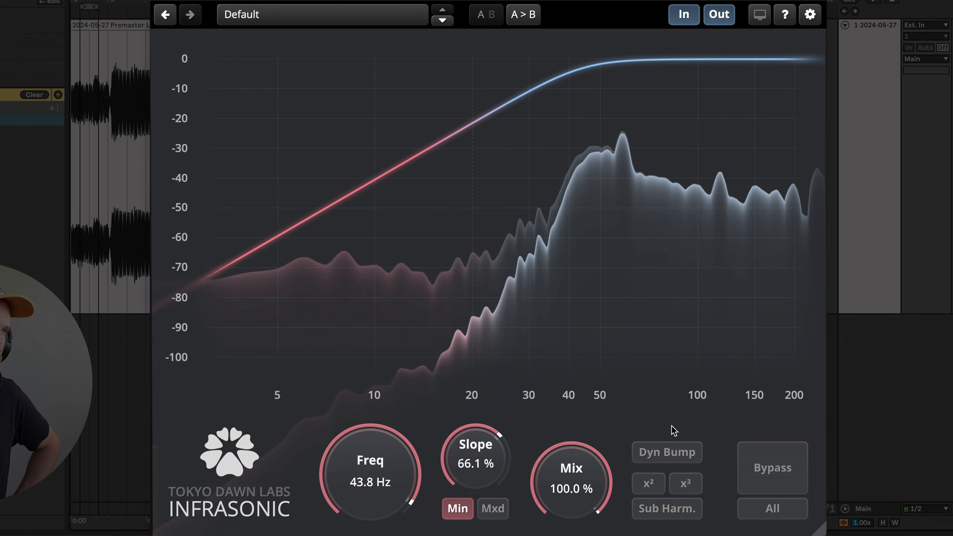
{"action": "left_click", "coordinate": [760, 468]}
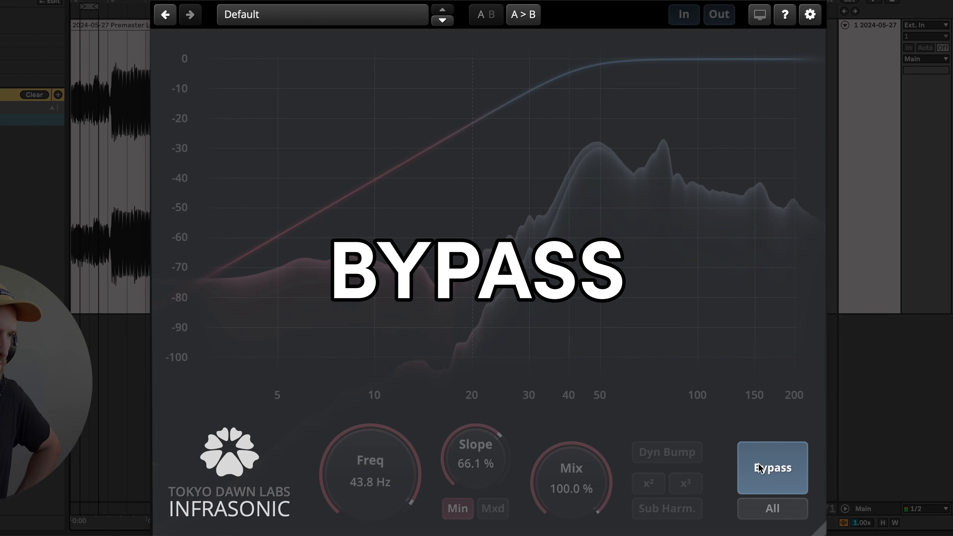
{"action": "left_click", "coordinate": [760, 468]}
- Set the low cut to 30.7 Hz with 67.0 % slope and compare it with the bypassed signal
{"action": "left_click_drag", "start_coordinate": [364, 462], "coordinate": [419, 449]}
{"action": "left_click_drag", "start_coordinate": [465, 422], "coordinate": [473, 421]}
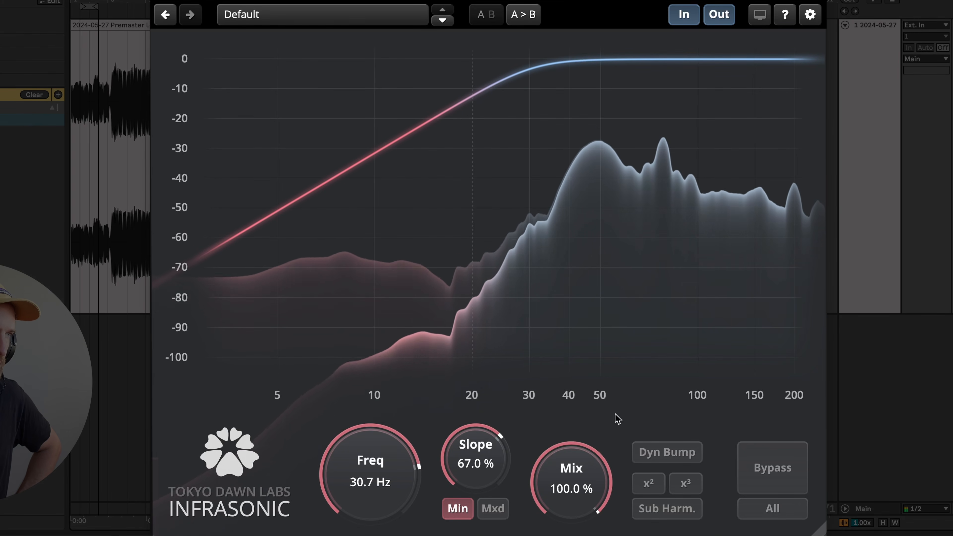
{"action": "left_click", "coordinate": [770, 459]}
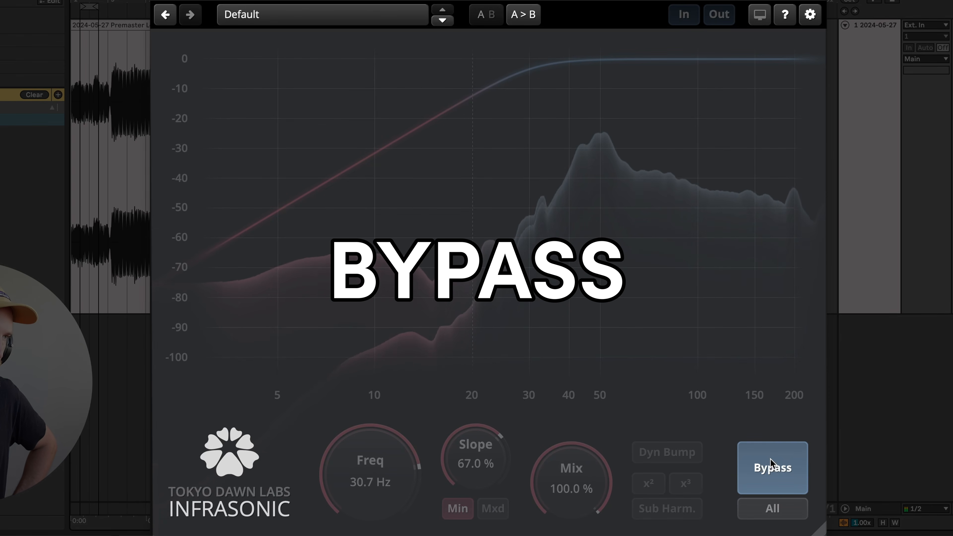
{"action": "left_click", "coordinate": [770, 459]}
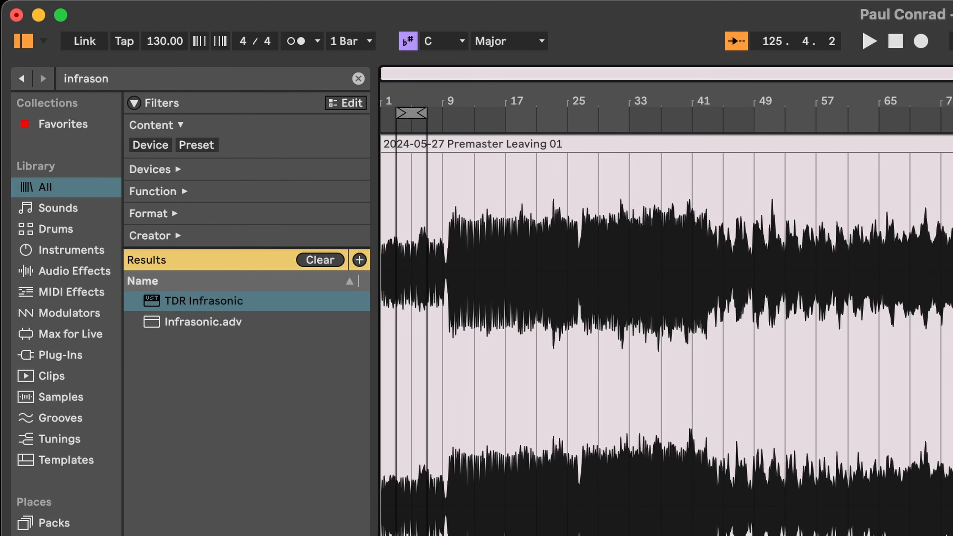
- Add the KClip3 clipper to the track, place it between TDR Infrasonic and Pro-L 2, and show its window
{"action": "key", "text": "super+f"}
{"action": "type", "text": "kcli"}
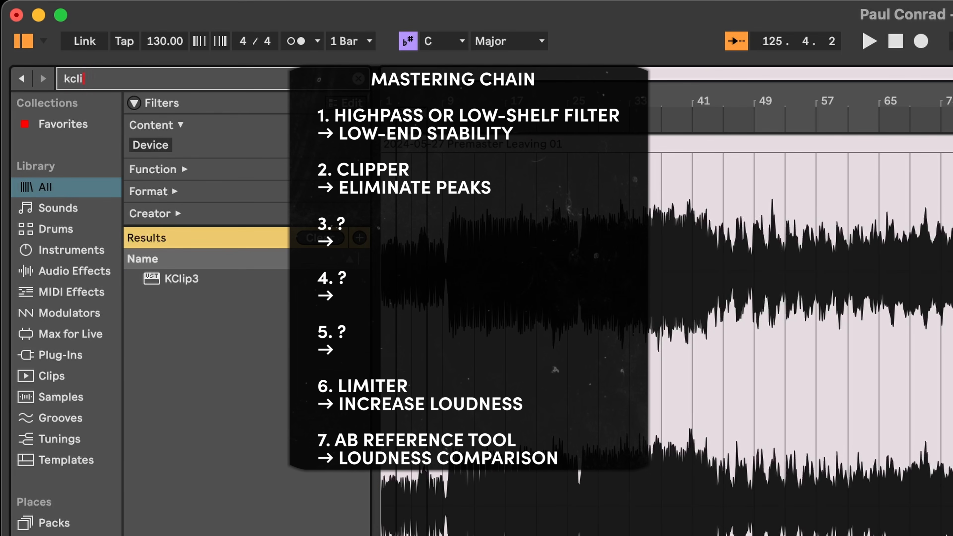
{"action": "left_click", "coordinate": [181, 278]}
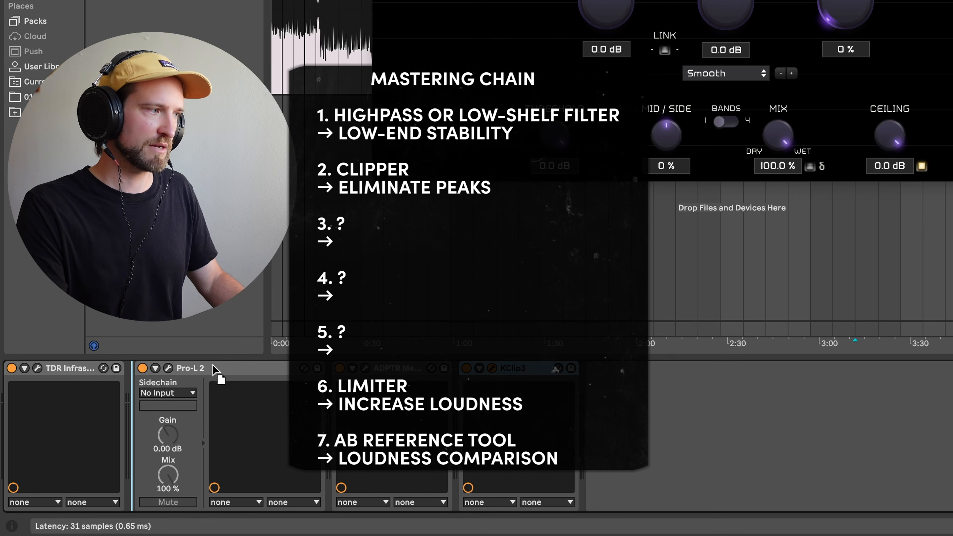
{"action": "left_click_drag", "start_coordinate": [215, 370], "coordinate": [164, 370]}
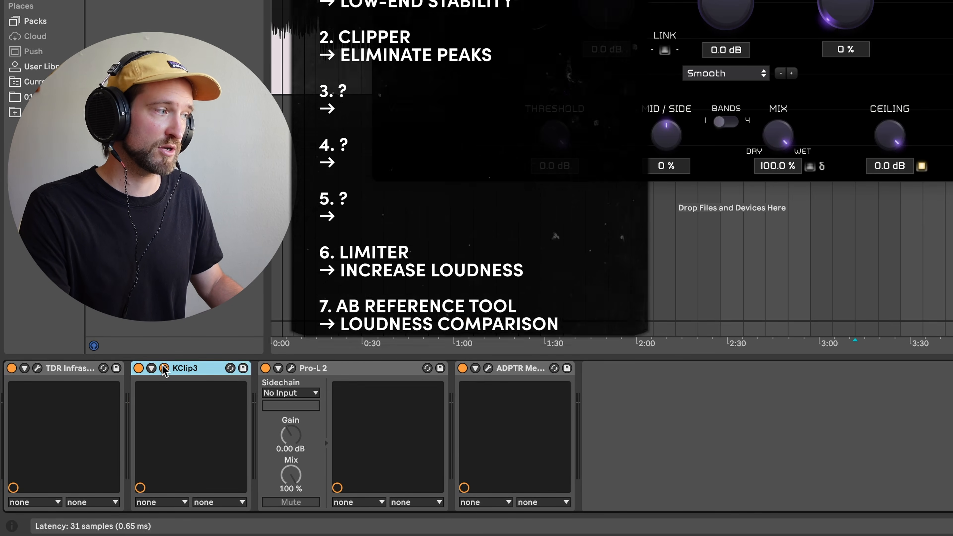
{"action": "left_click", "coordinate": [164, 368]}
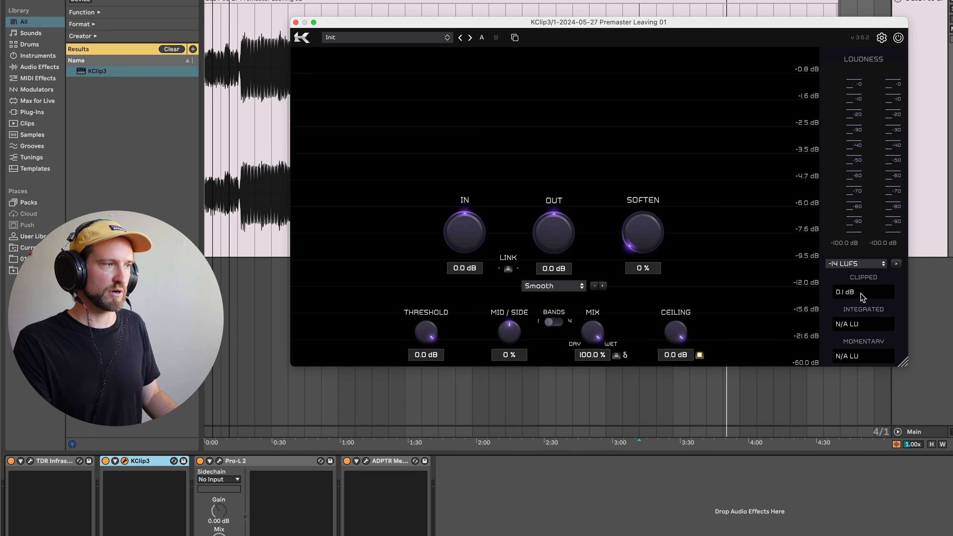
- Reset KClip3's clipped reading and place the playback start at bar 102.1.1 in the loud section
{"action": "left_click", "coordinate": [858, 292]}
{"action": "left_click_drag", "start_coordinate": [670, 24], "coordinate": [715, 193]}
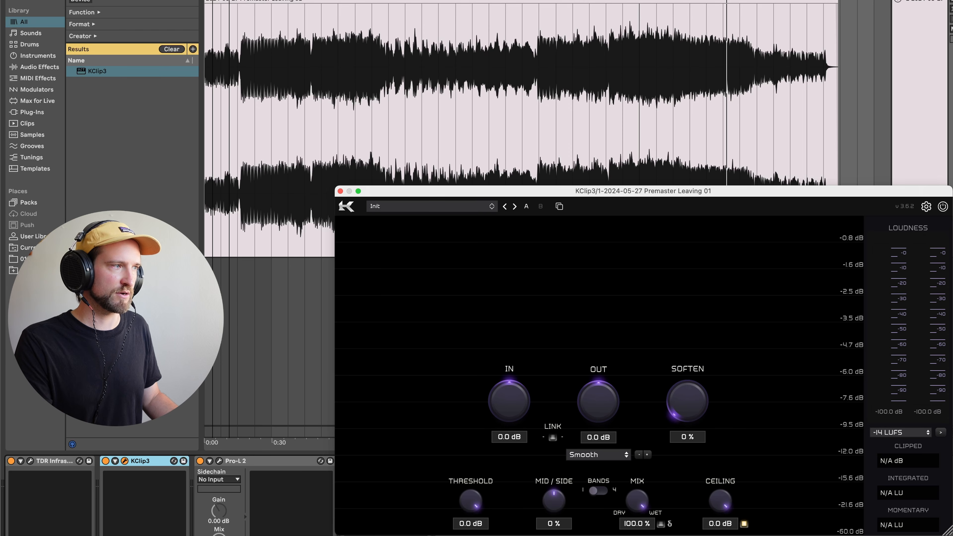
{"action": "left_click", "coordinate": [638, 63]}
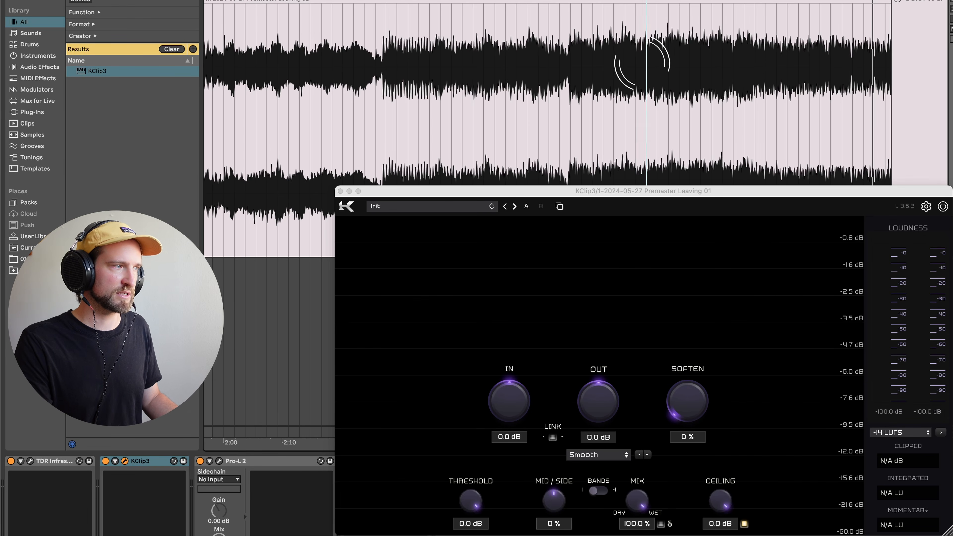
{"action": "left_click_drag", "start_coordinate": [619, 192], "coordinate": [620, 90]}
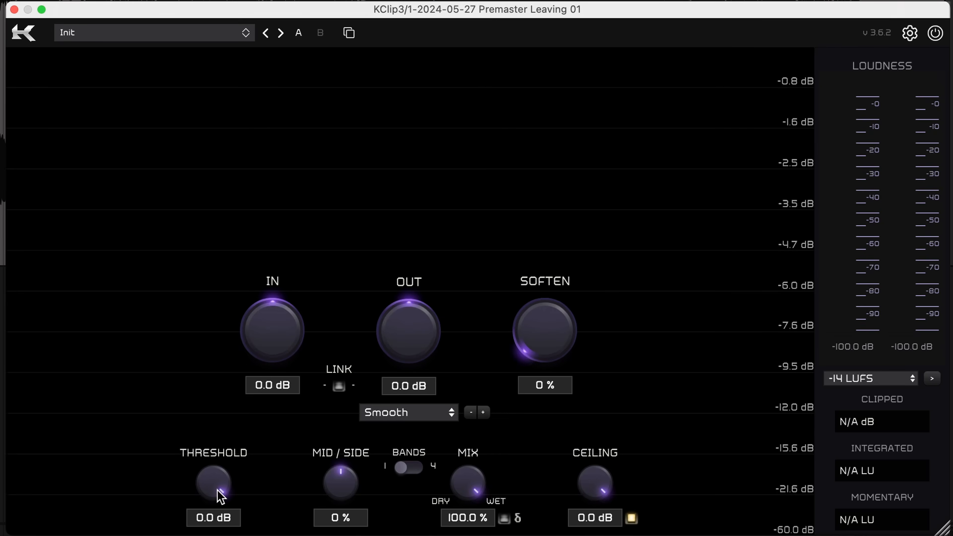
- Play the loud section briefly and switch KClip3's clipping mode to Crisp
{"action": "key", "text": "space"}
{"action": "left_click", "coordinate": [408, 412]}
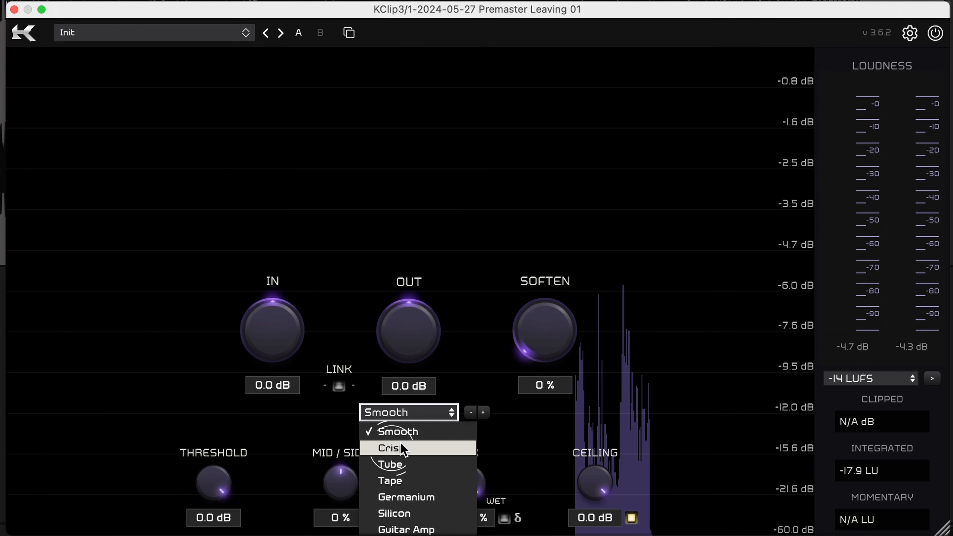
{"action": "left_click", "coordinate": [401, 446]}
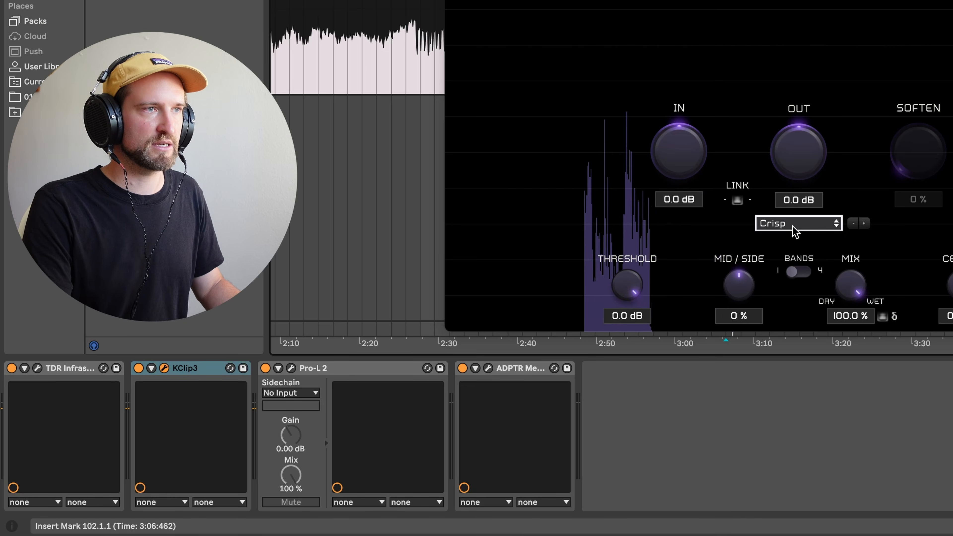
{"action": "key", "text": "space"}
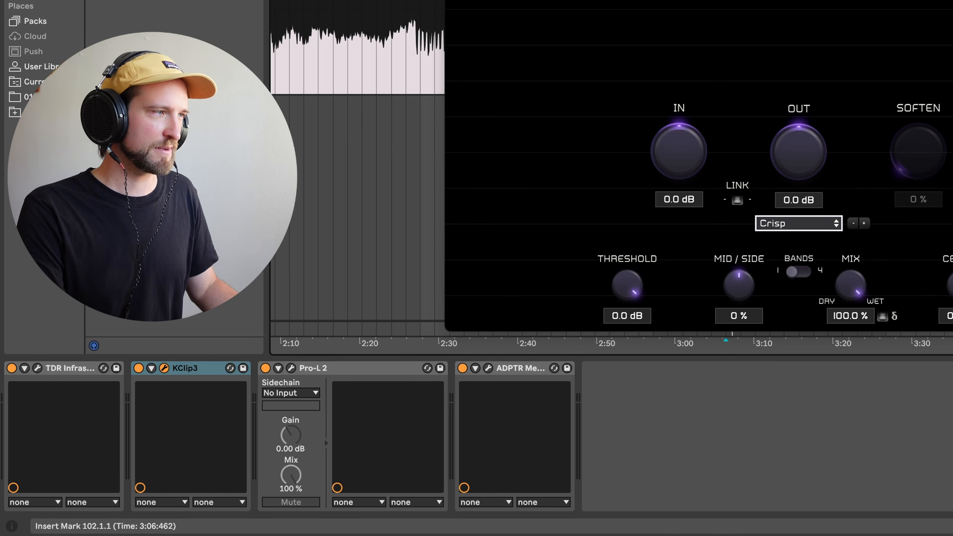
- Lower KClip3's threshold to -3.2 dB while the loud section plays
{"action": "left_click_drag", "start_coordinate": [698, 7], "coordinate": [662, 0]}
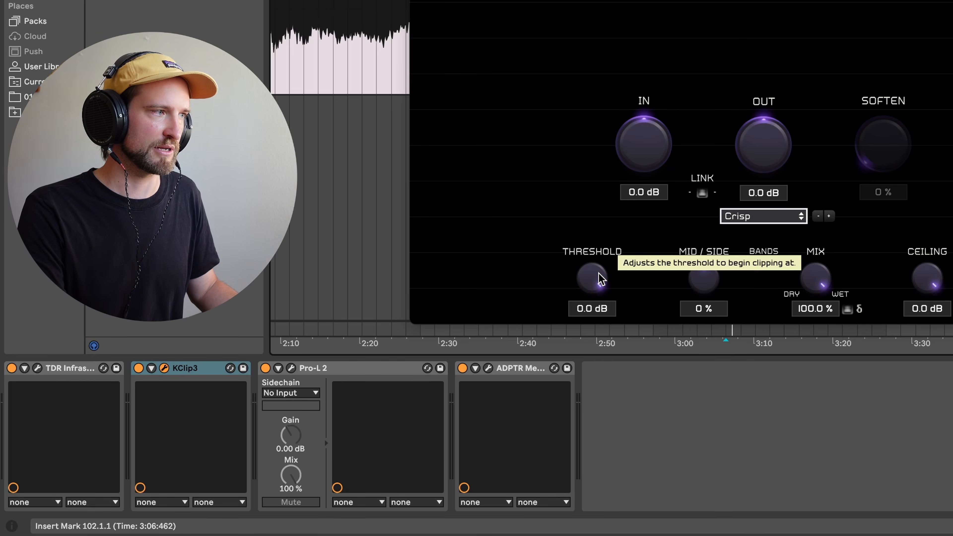
{"action": "left_click_drag", "start_coordinate": [602, 272], "coordinate": [602, 289]}
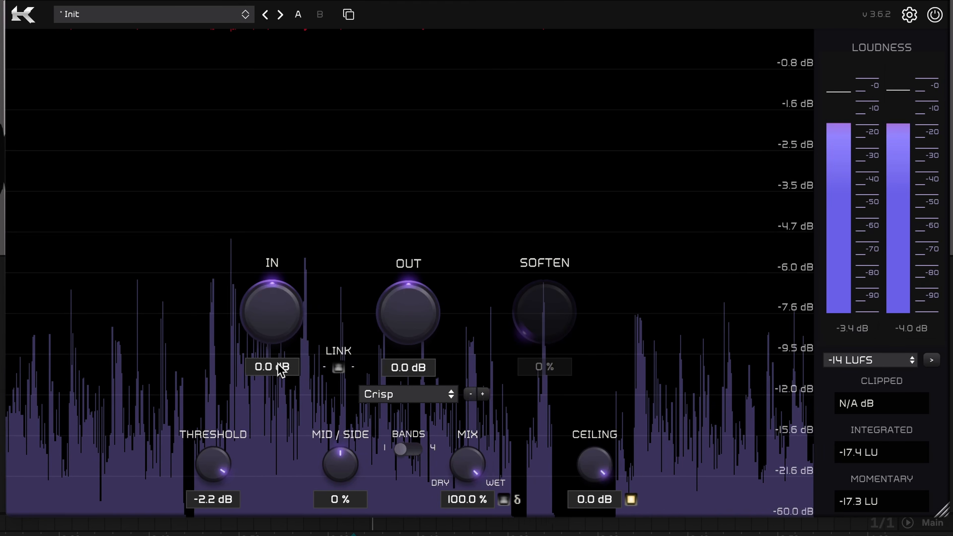
{"action": "left_click_drag", "start_coordinate": [228, 460], "coordinate": [228, 468]}
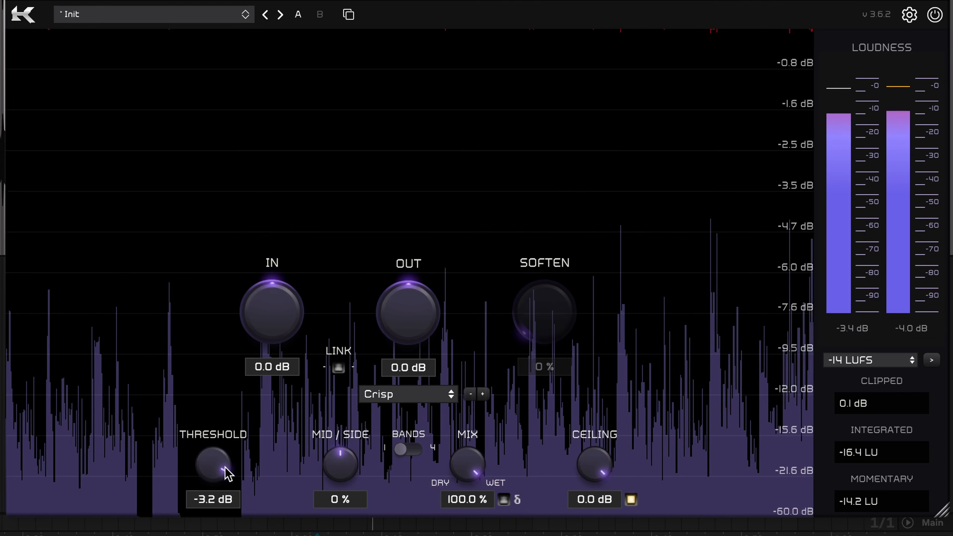
- Lower KClip3's threshold to -5.1 dB and reset its meters to check the clipping over the loud section
{"action": "left_click_drag", "start_coordinate": [226, 473], "coordinate": [226, 488]}
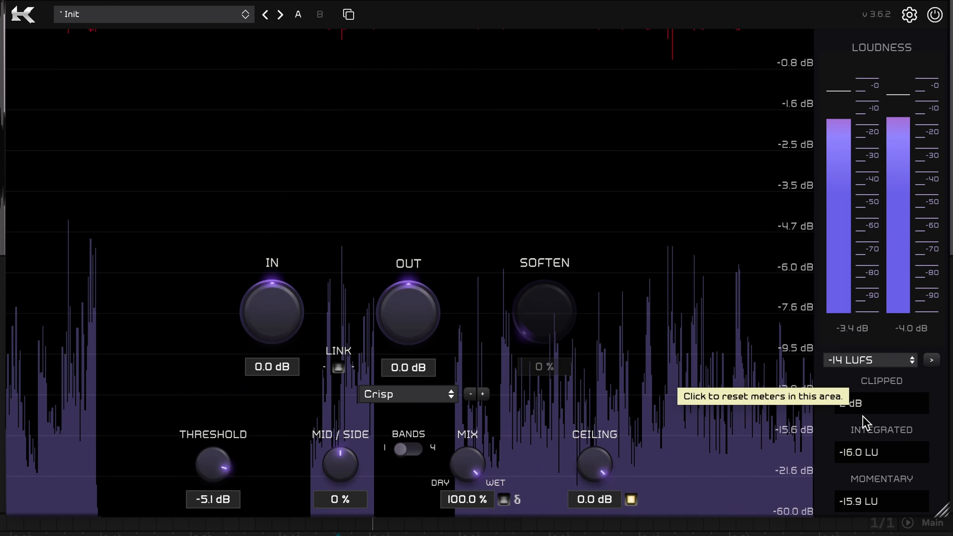
{"action": "left_click", "coordinate": [861, 408]}
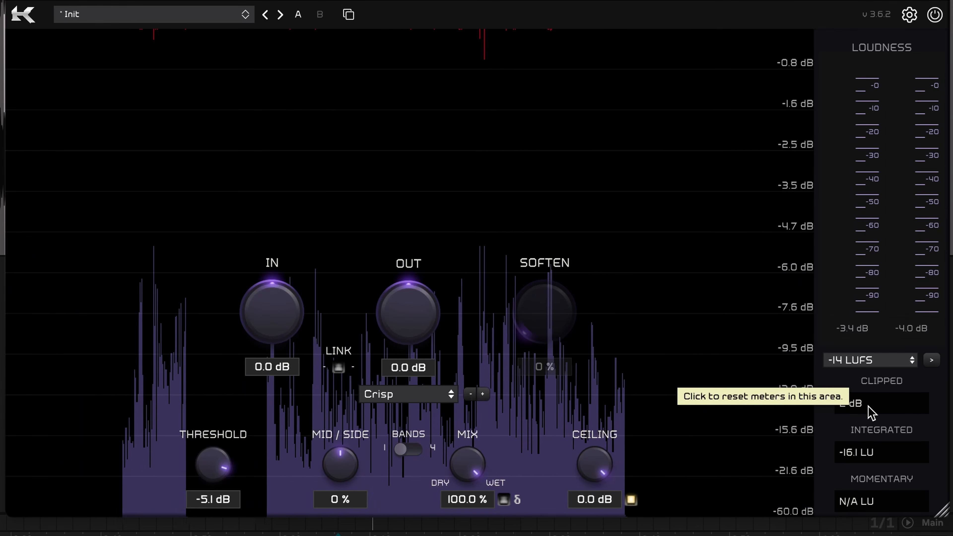
{"action": "left_click", "coordinate": [869, 412]}
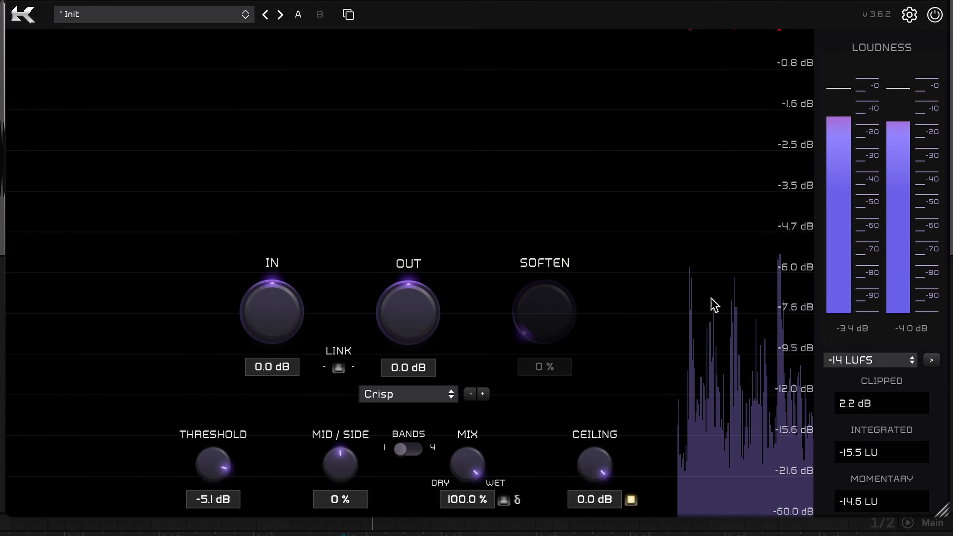
{"action": "left_click", "coordinate": [874, 411]}
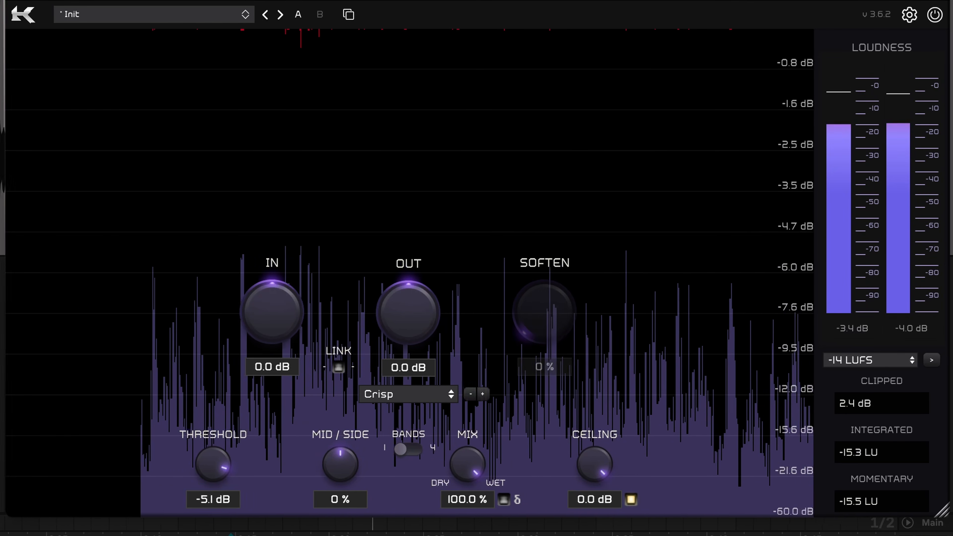
{"action": "key", "text": "space"}
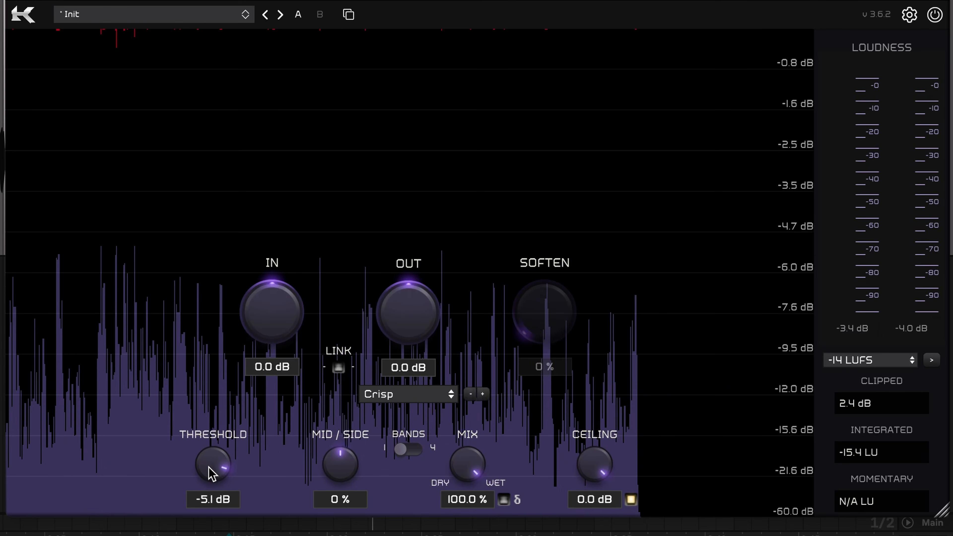
{"action": "left_click_drag", "start_coordinate": [217, 465], "coordinate": [222, 459]}
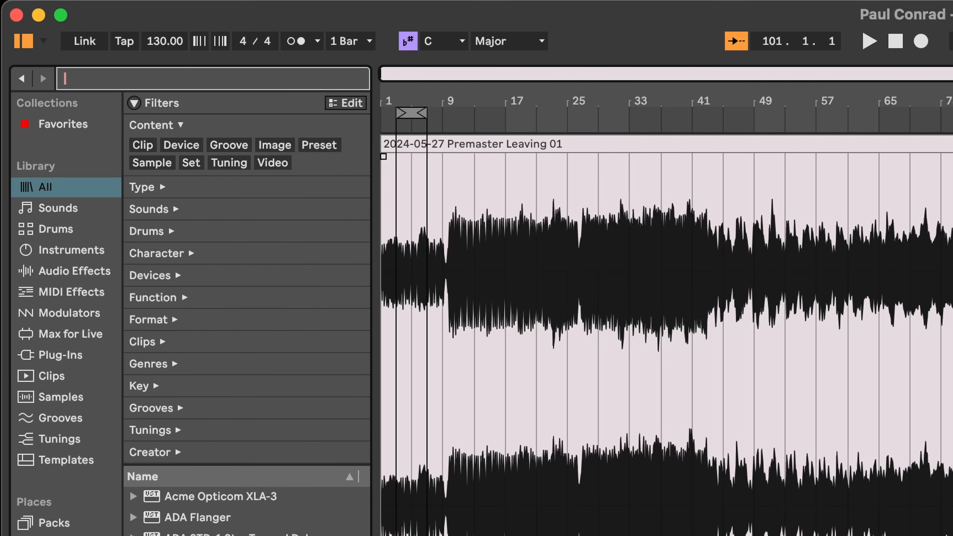
- Add the TDR Kotelnikov GE compressor to the track and place it between KClip3 and Pro-L 2
{"action": "type", "text": "kotel"}
{"action": "key", "text": "Down"}
{"action": "key", "text": "Return"}
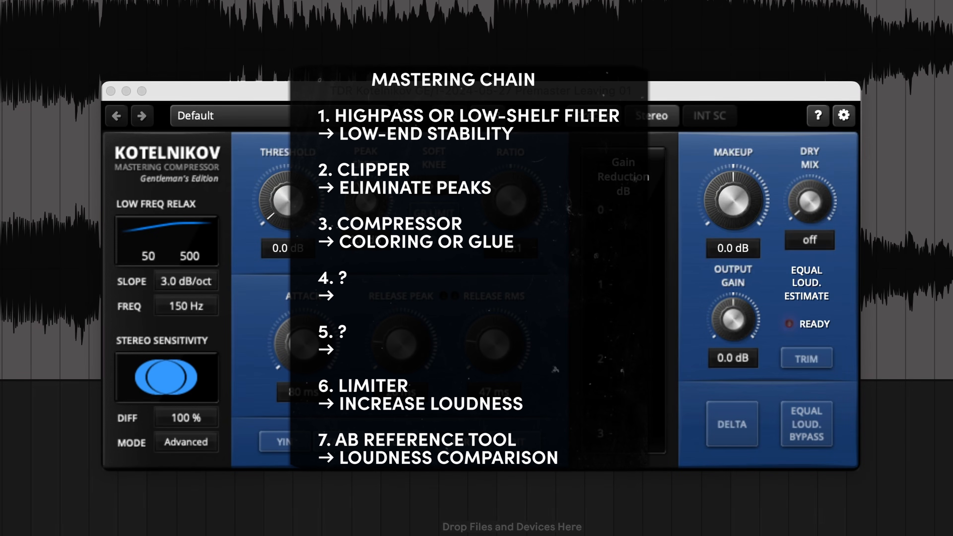
{"action": "left_click_drag", "start_coordinate": [660, 368], "coordinate": [280, 380]}
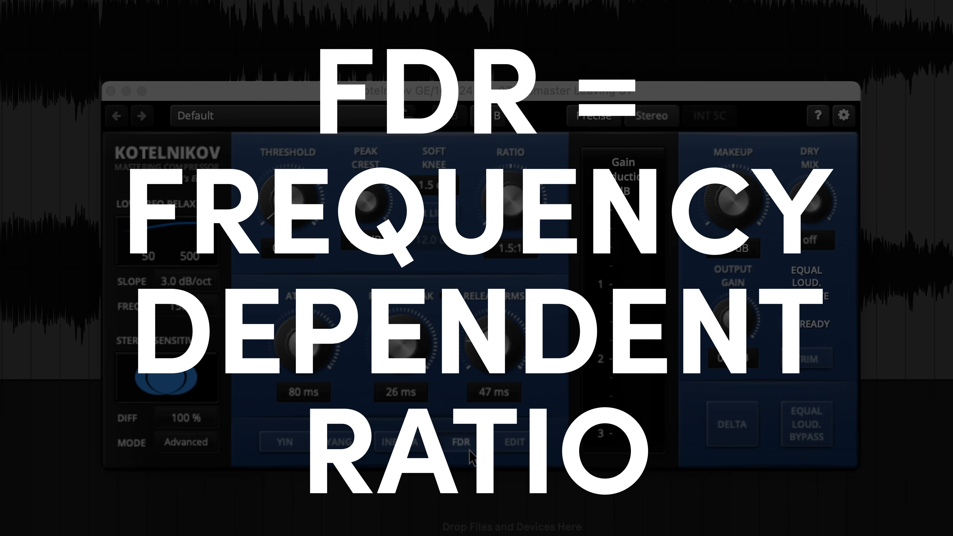
- Enable Kotelnikov's frequency-dependent ratio and set attack to 69 ms, peak release to 20 ms and RMS release to 44 ms
{"action": "left_click", "coordinate": [511, 442]}
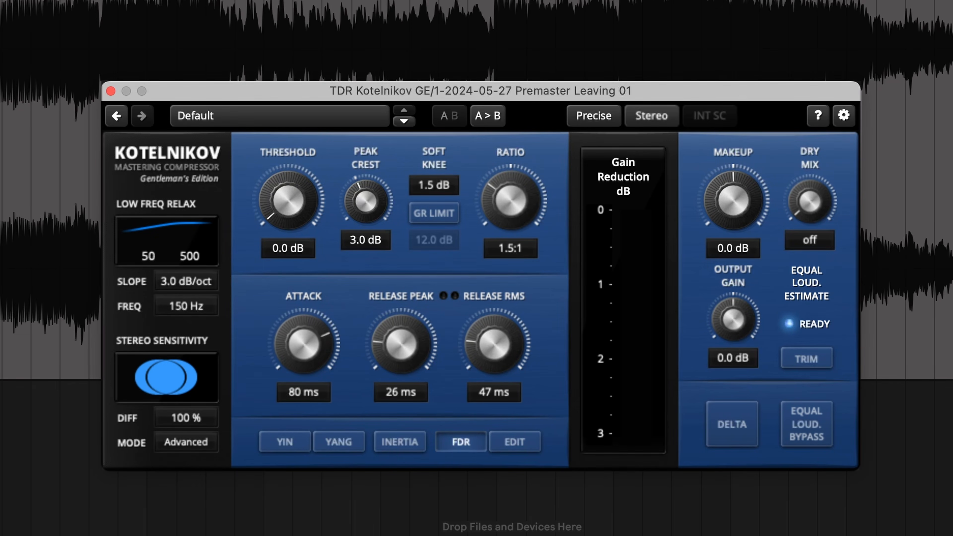
{"action": "left_click_drag", "start_coordinate": [304, 345], "coordinate": [303, 348]}
{"action": "left_click_drag", "start_coordinate": [392, 353], "coordinate": [537, 360]}
- Lower Kotelnikov's threshold to -27.1 dB while the loud section plays
{"action": "scroll", "coordinate": [294, 226], "scroll_direction": "down", "scroll_amount": 19}
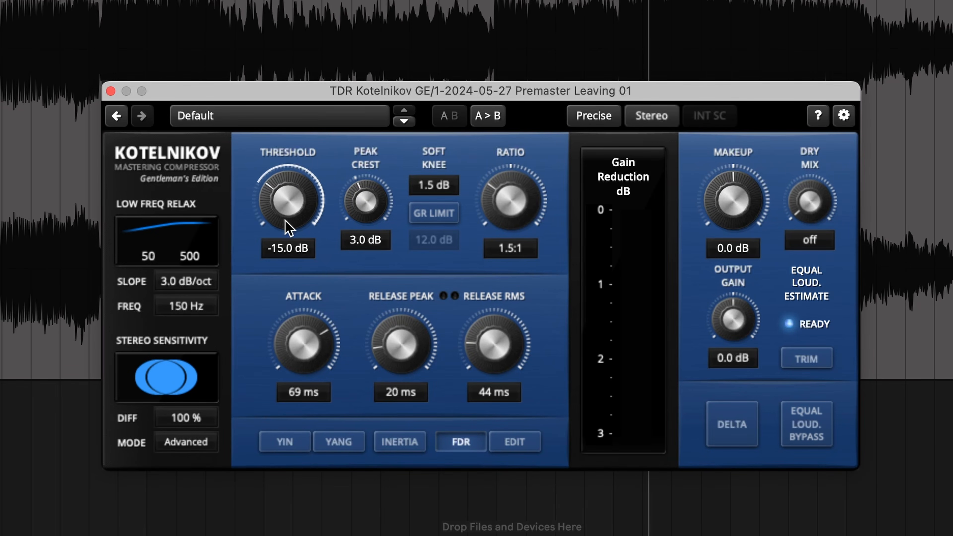
{"action": "scroll", "coordinate": [289, 226], "scroll_direction": "down", "scroll_amount": 5}
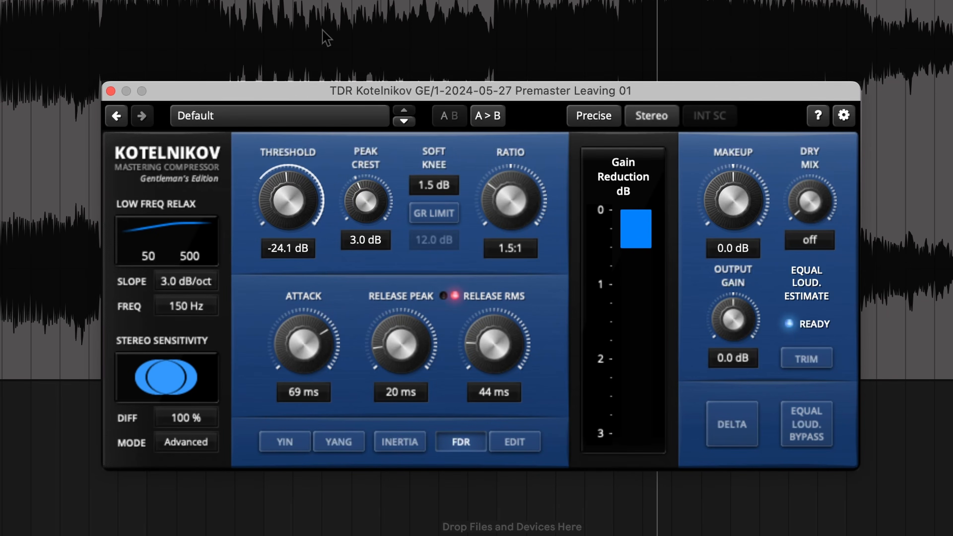
{"action": "scroll", "coordinate": [317, 216], "scroll_direction": "down", "scroll_amount": 4}
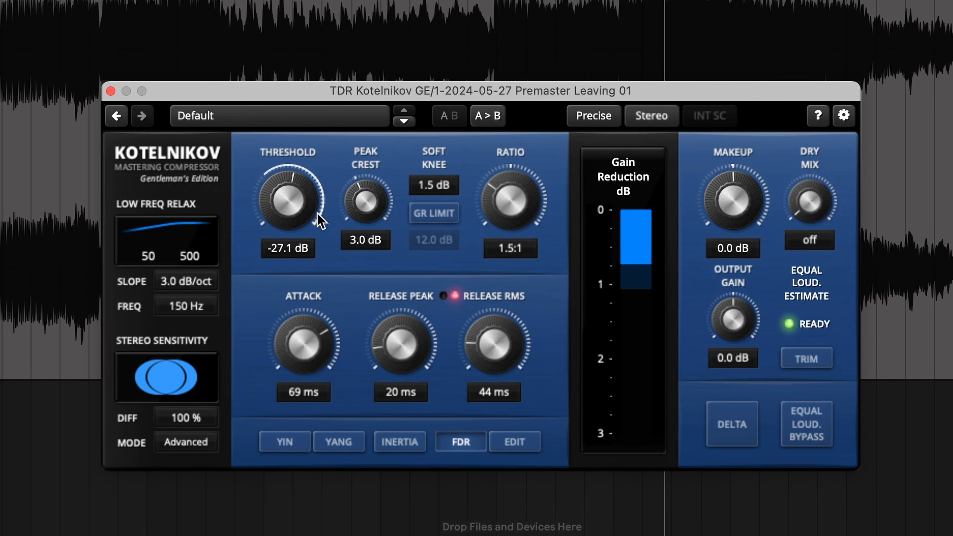
{"action": "scroll", "coordinate": [317, 214], "scroll_direction": "down", "scroll_amount": 1}
{"action": "scroll", "coordinate": [317, 215], "scroll_direction": "up", "scroll_amount": 2}
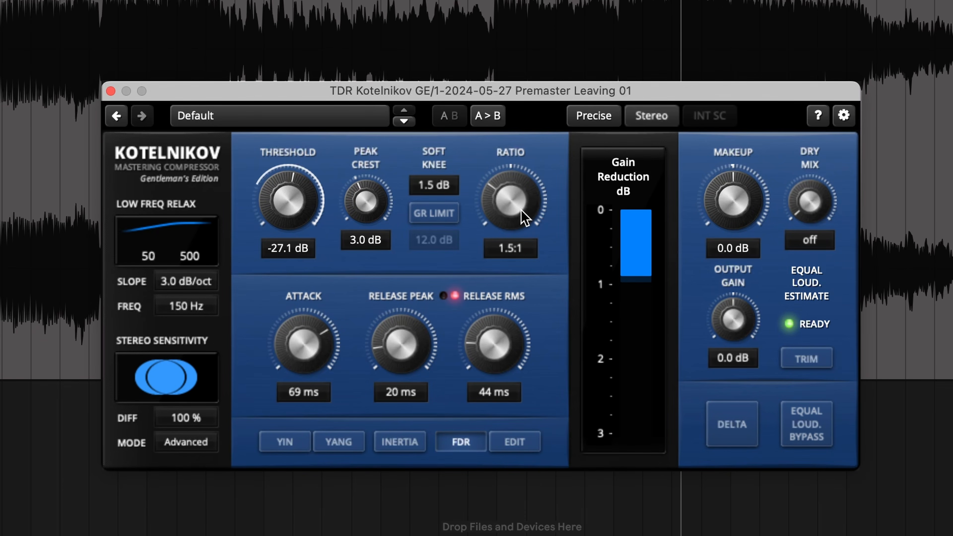
- Set Kotelnikov's ratio to 1.4:1, attack to 77 ms, peak release to 21 ms and RMS release to 48 ms
{"action": "scroll", "coordinate": [524, 237], "scroll_direction": "down", "scroll_amount": 1}
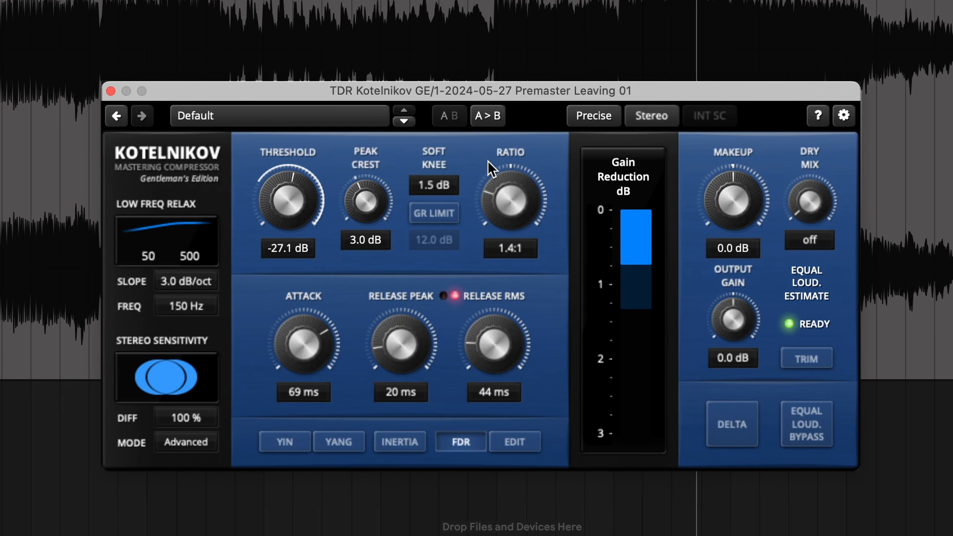
{"action": "scroll", "coordinate": [304, 341], "scroll_direction": "up", "scroll_amount": 5}
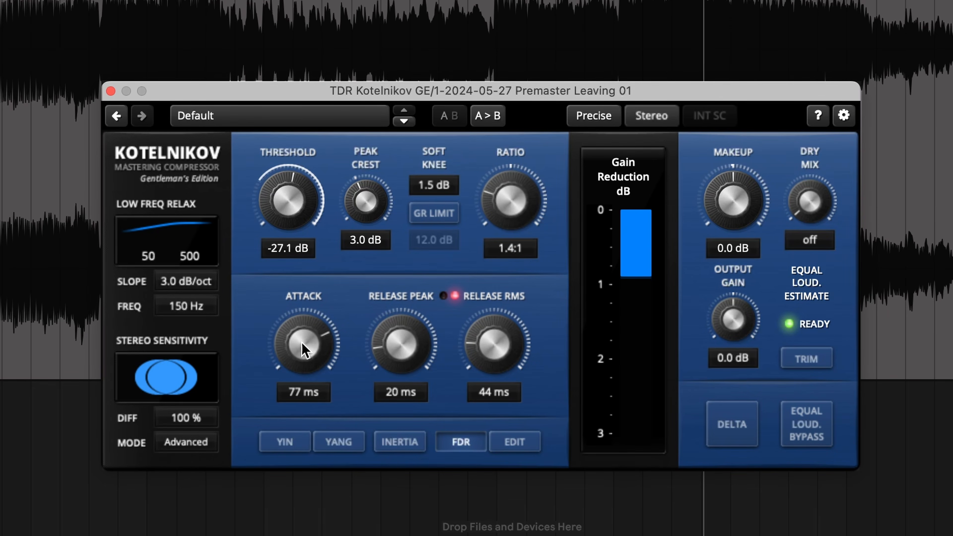
{"action": "scroll", "coordinate": [419, 357], "scroll_direction": "up", "scroll_amount": 1}
{"action": "scroll", "coordinate": [496, 341], "scroll_direction": "up", "scroll_amount": 2}
{"action": "scroll", "coordinate": [495, 338], "scroll_direction": "up", "scroll_amount": 2}
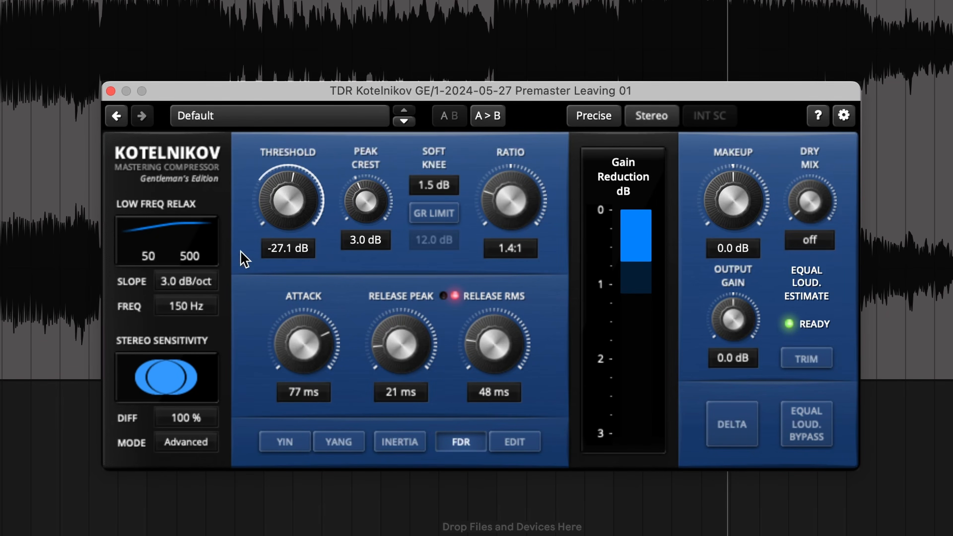
- Raise Kotelnikov's threshold to -25.9 dB and trim its output gain to 0.5 dB from the equal-loudness estimate
{"action": "scroll", "coordinate": [271, 211], "scroll_direction": "up", "scroll_amount": 6}
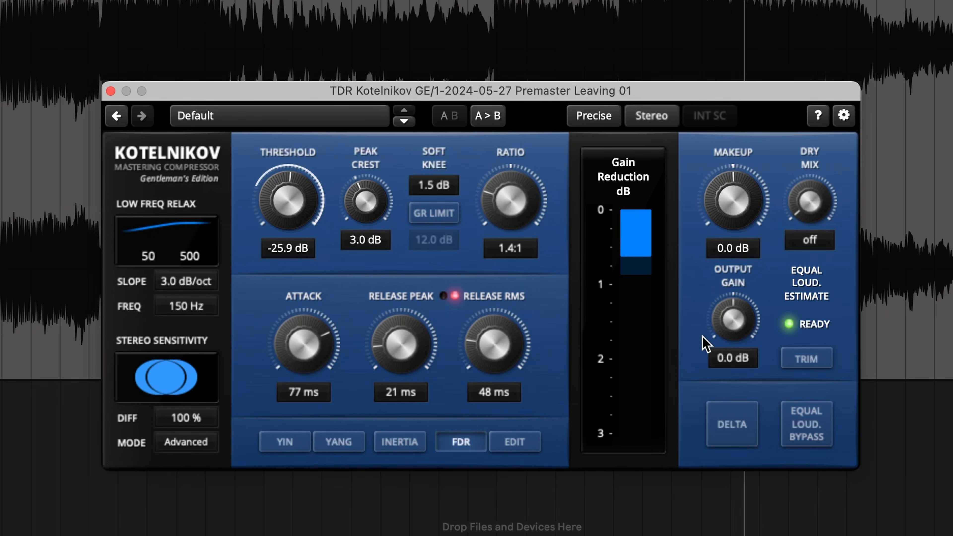
{"action": "left_click", "coordinate": [809, 359]}
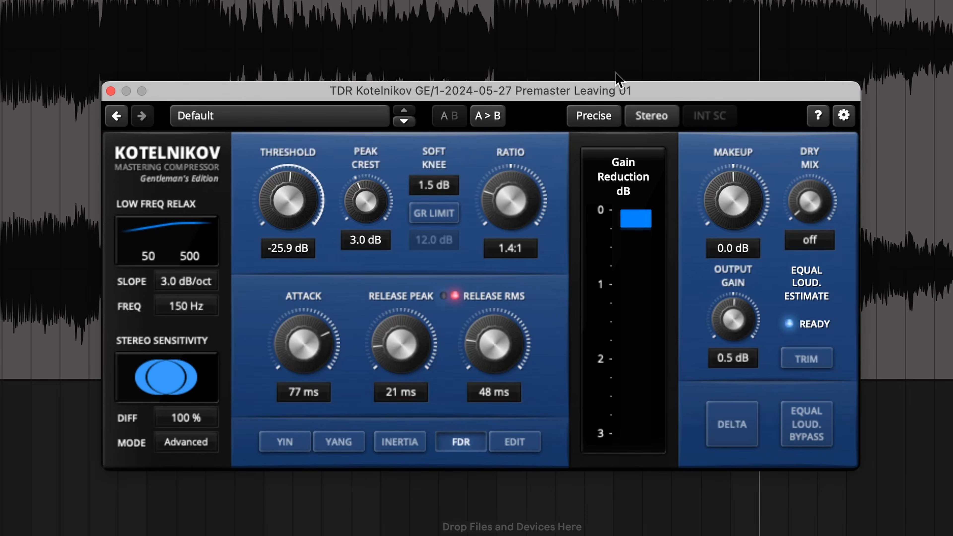
- Compare the compression with Kotelnikov's equal-loudness bypass from an earlier playback point, and trim the output gain again
{"action": "left_click", "coordinate": [649, 24]}
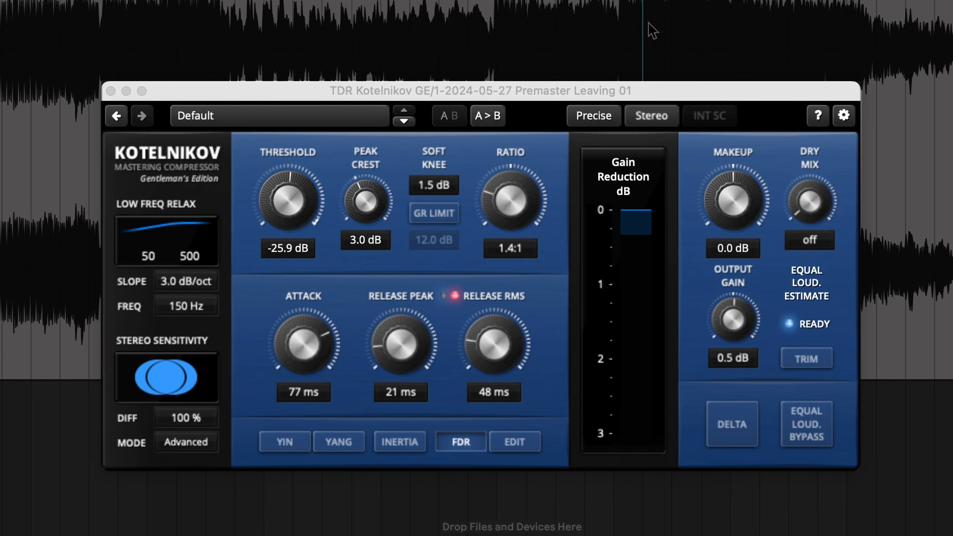
{"action": "left_click", "coordinate": [820, 432]}
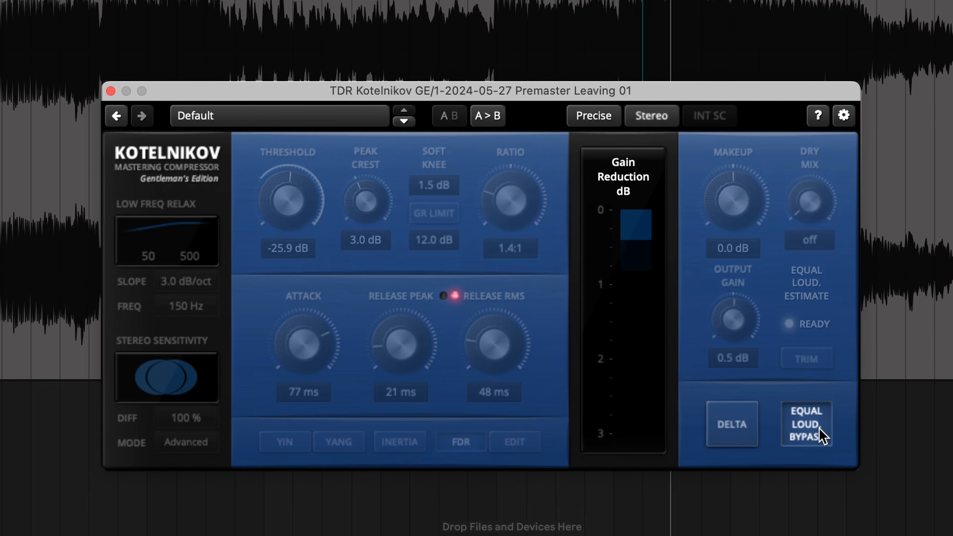
{"action": "left_click", "coordinate": [821, 432]}
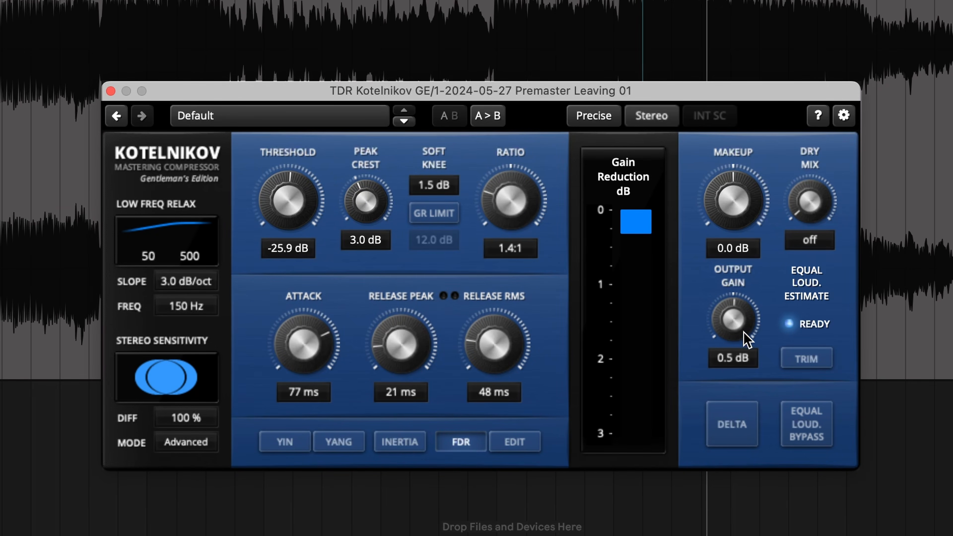
{"action": "left_click", "coordinate": [805, 365]}
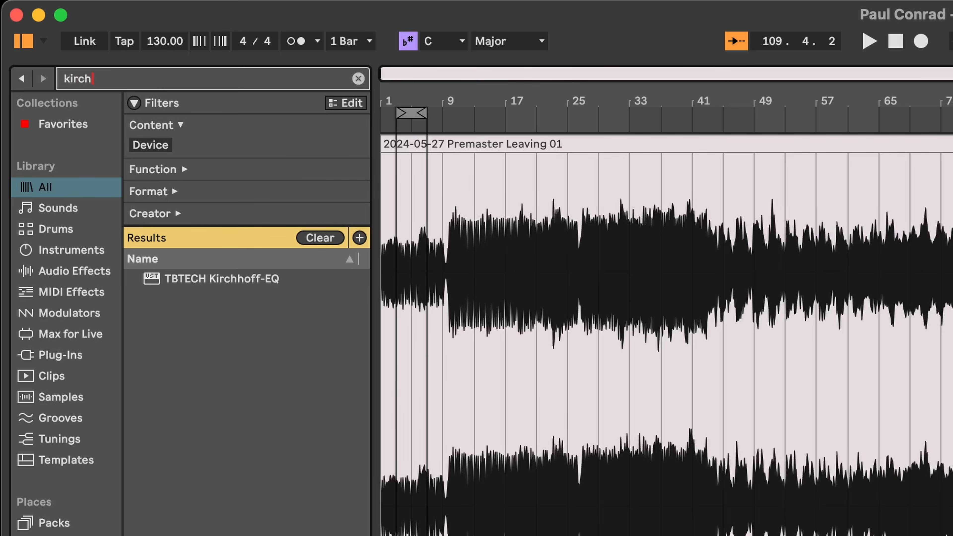
- Add TBTECH Kirchhoff-EQ to the track and place it between TDR Kotelnikov GE and Pro-L 2
{"action": "left_click", "coordinate": [213, 276]}
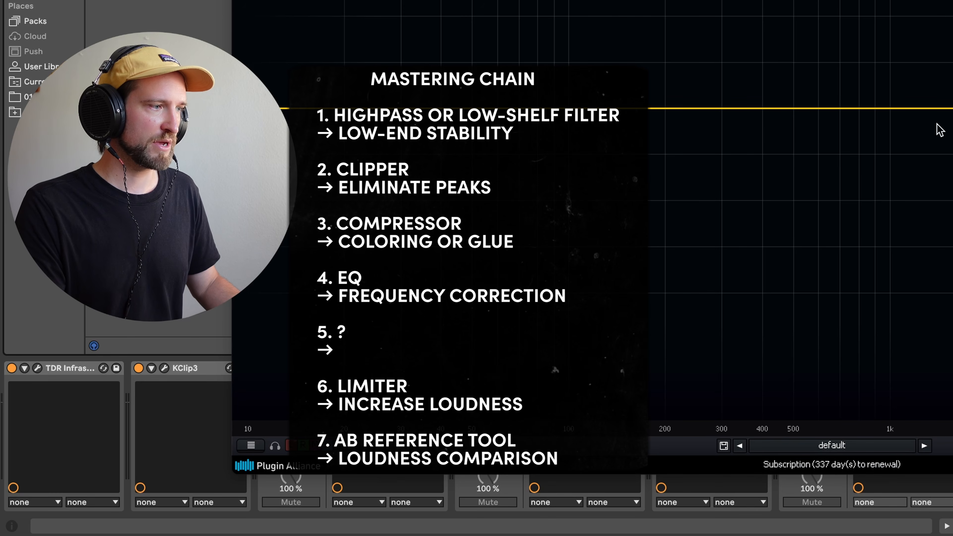
{"action": "left_click_drag", "start_coordinate": [869, 369], "coordinate": [459, 378]}
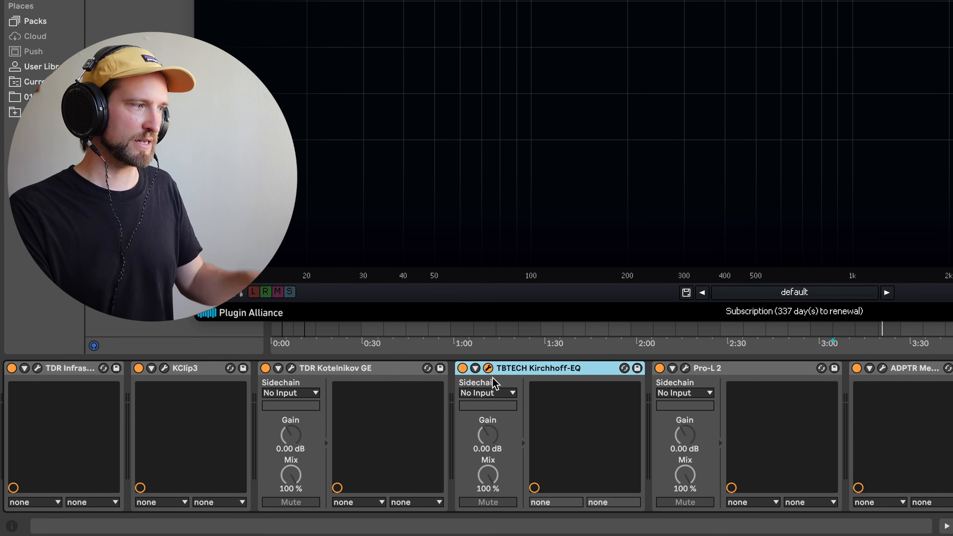
- Reposition the Kirchhoff-EQ window, enable 117bit processing and set the phase mode to Mix at 2kHz
{"action": "left_click_drag", "start_coordinate": [564, 29], "coordinate": [563, 6]}
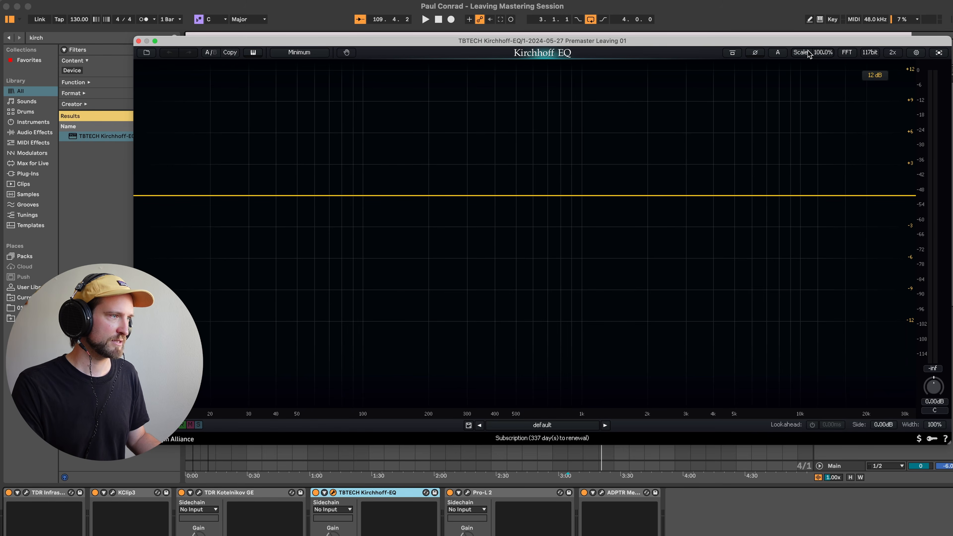
{"action": "left_click_drag", "start_coordinate": [802, 42], "coordinate": [806, 51]}
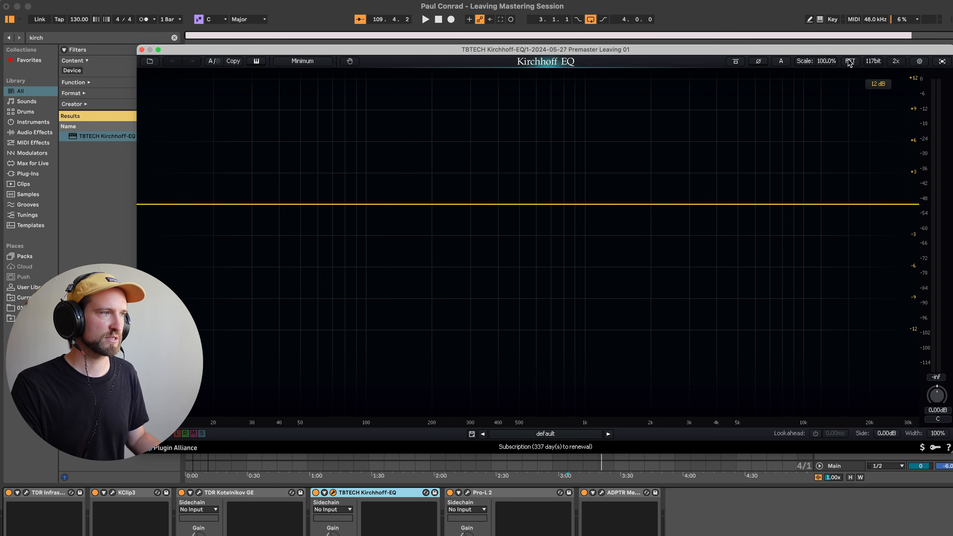
{"action": "left_click", "coordinate": [870, 62]}
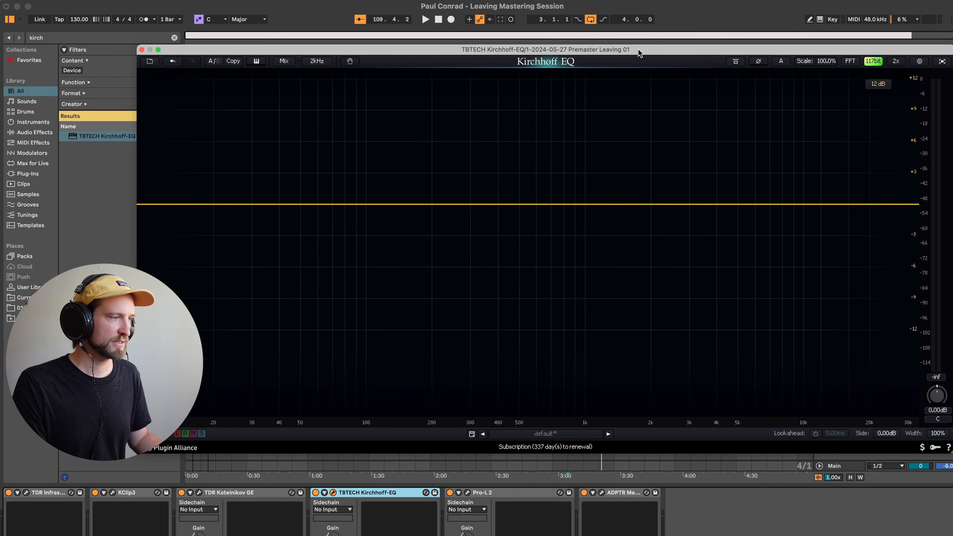
- While the loud section plays, add a bell boost of about 1.5 dB at 77.7 Hz and a bell cut of about 1.4 dB at 271 Hz
{"action": "key", "text": "space"}
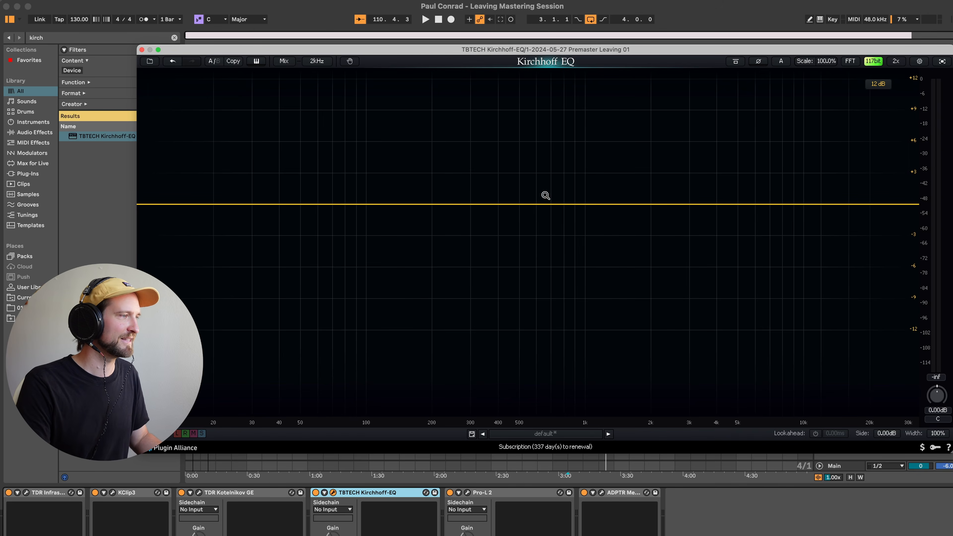
{"action": "key", "text": "space"}
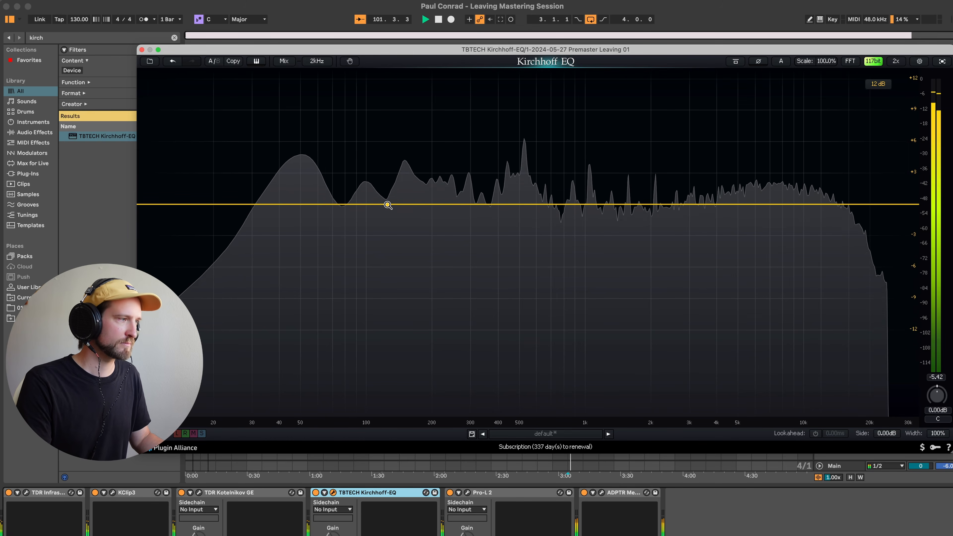
{"action": "left_click_drag", "start_coordinate": [369, 205], "coordinate": [351, 189]}
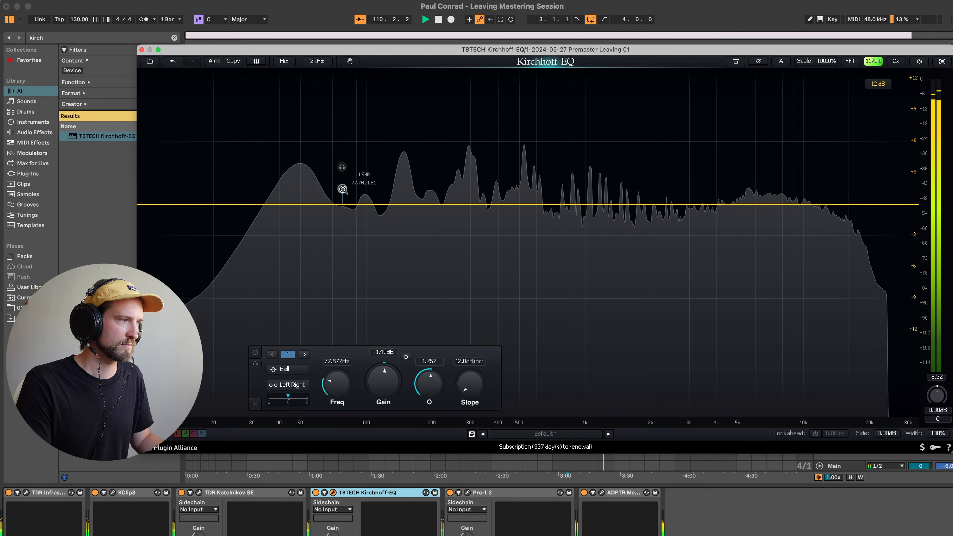
{"action": "left_click", "coordinate": [343, 190]}
{"action": "left_click_drag", "start_coordinate": [421, 202], "coordinate": [461, 204]}
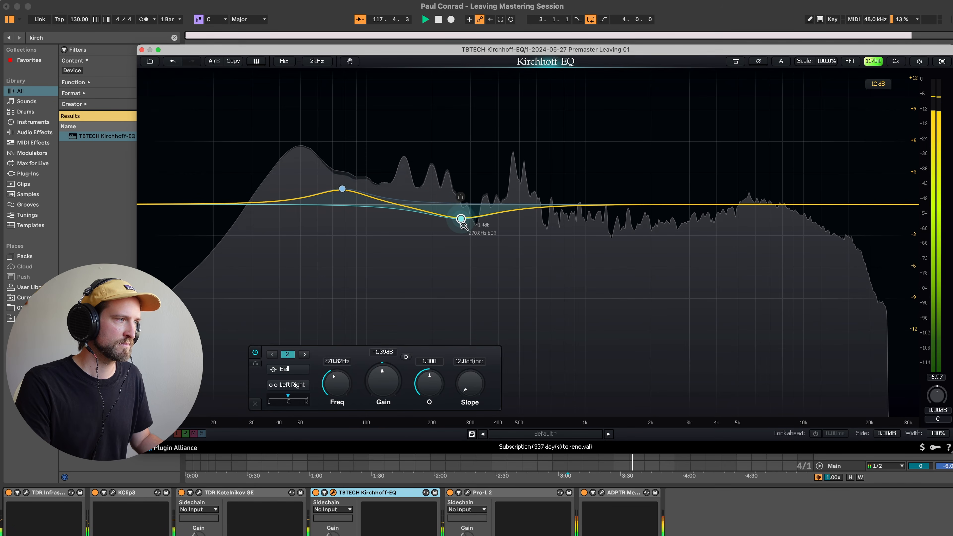
- Add a 250 HS high shelf of about 1.7 dB at 10952 Hz with Q 13.73, and lower the EQ's output to -0.51 dB
{"action": "left_click_drag", "start_coordinate": [916, 205], "coordinate": [815, 184]}
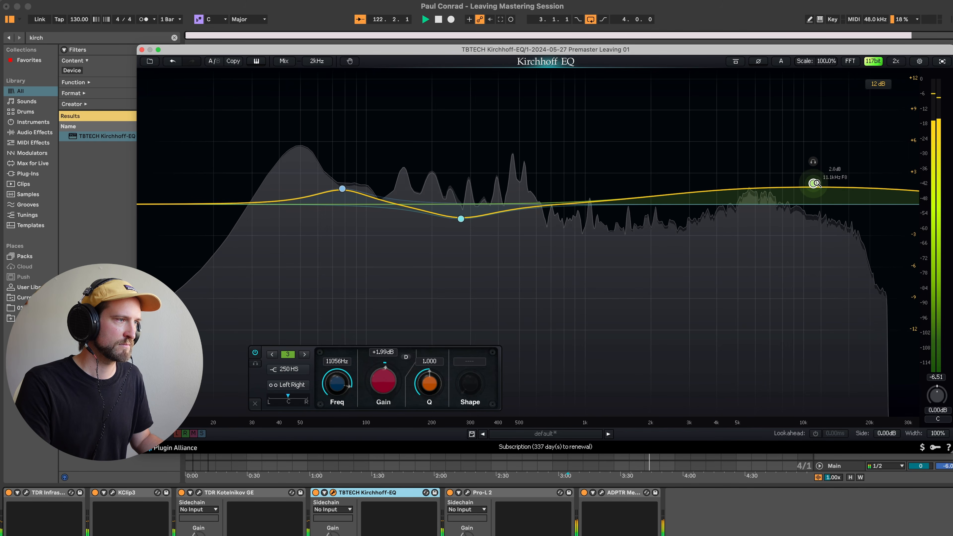
{"action": "scroll", "coordinate": [815, 185], "scroll_direction": "up", "scroll_amount": 5}
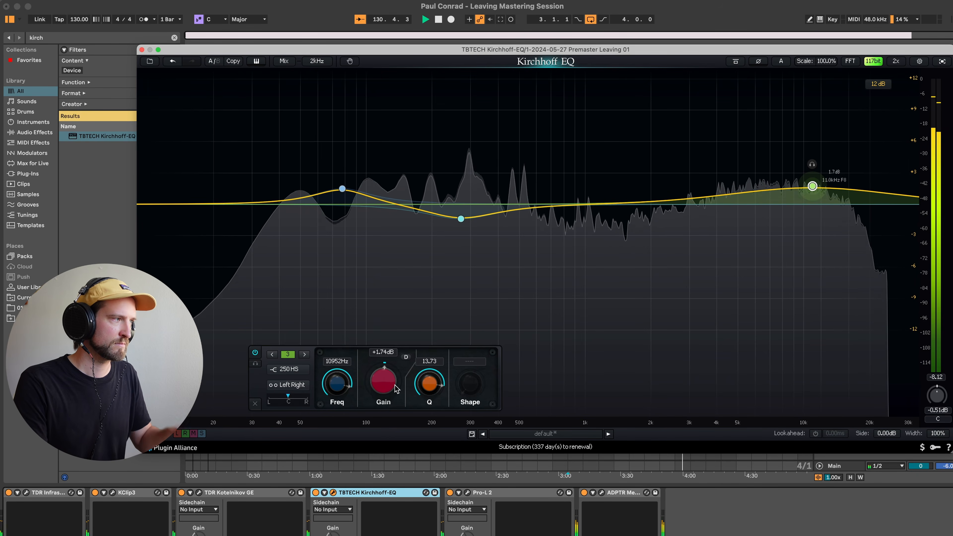
{"action": "key", "text": "space"}
{"action": "left_click", "coordinate": [638, 223]}
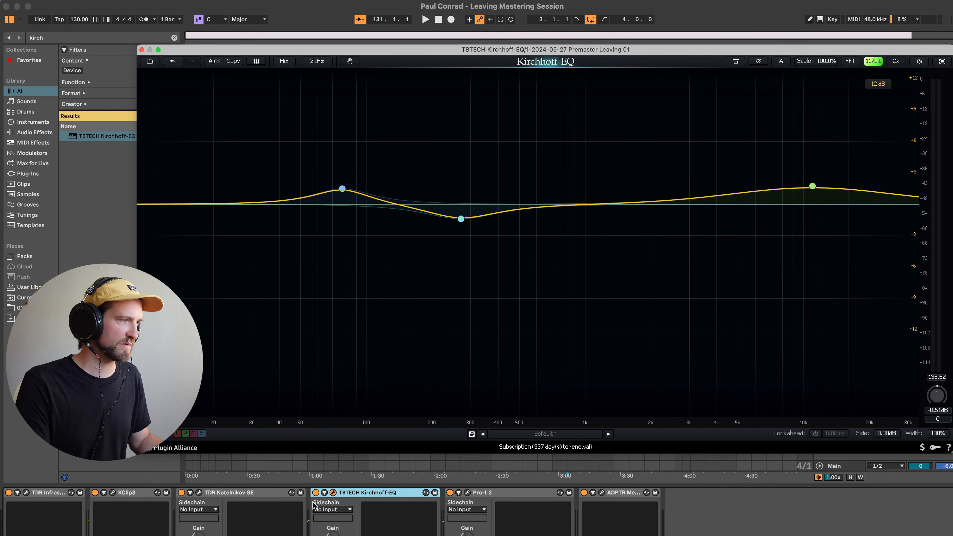
- Play the loud section and compare the master with Kirchhoff-EQ bypassed and active
{"action": "key", "text": "space"}
{"action": "left_click", "coordinate": [315, 492]}
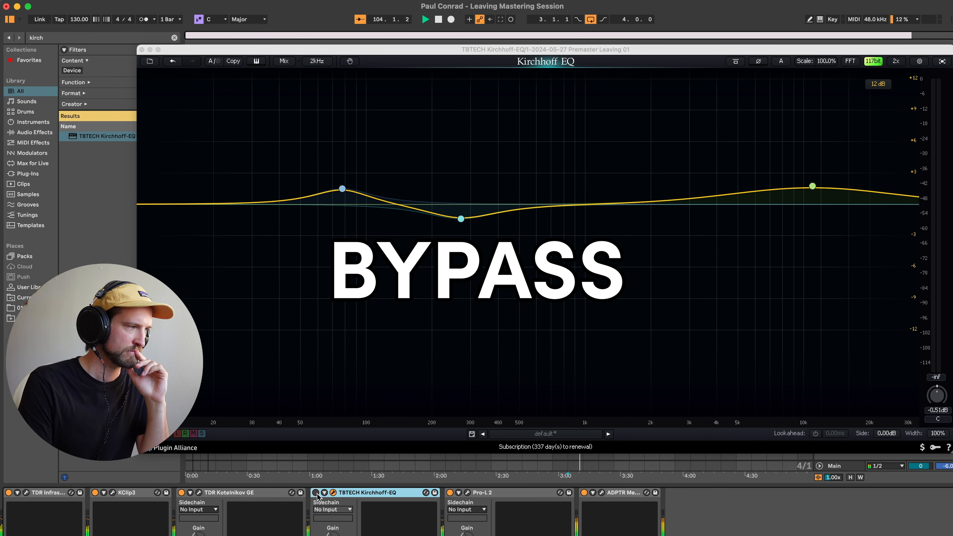
{"action": "left_click", "coordinate": [316, 493]}
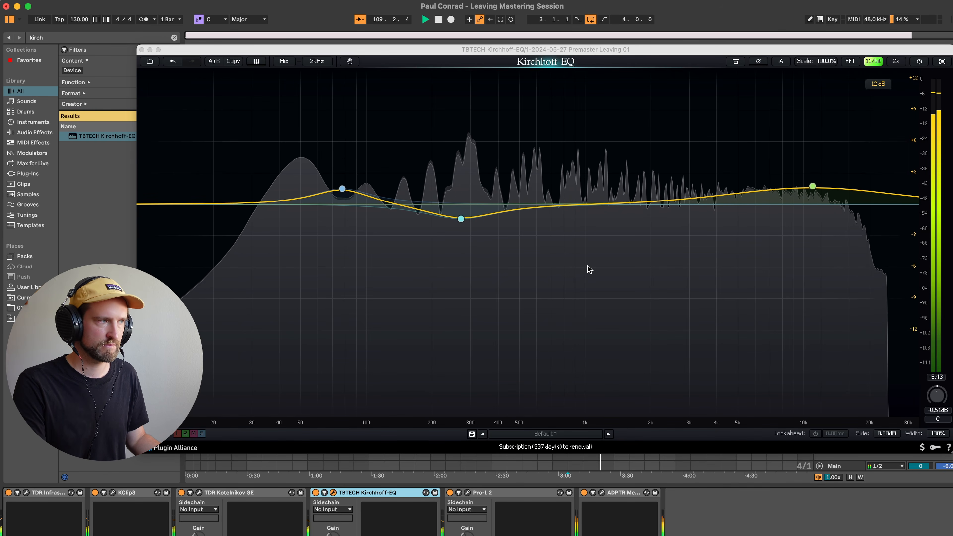
{"action": "key", "text": "space"}
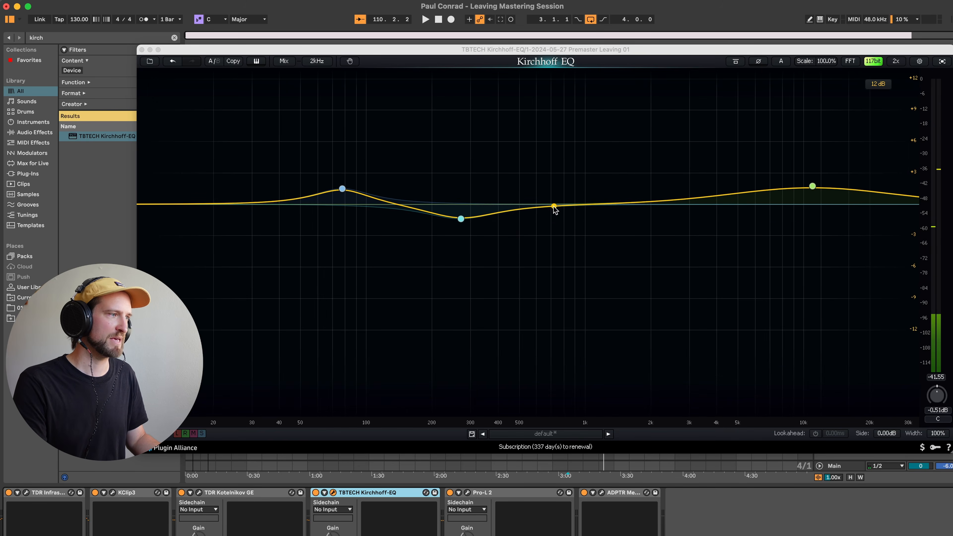
- While the loud section plays, add a narrow bell cut of about 1 dB at 609 Hz with Q 5.009 in Kirchhoff-EQ
{"action": "left_click", "coordinate": [554, 206]}
{"action": "key", "text": "space"}
{"action": "mouse_move", "coordinate": [557, 206]}
{"action": "left_mouse_down"}
{"action": "mouse_move", "coordinate": [521, 139]}
{"action": "mouse_move", "coordinate": [582, 147]}
{"action": "mouse_move", "coordinate": [572, 130]}
{"action": "mouse_move", "coordinate": [546, 124]}
{"action": "mouse_move", "coordinate": [593, 133]}
{"action": "mouse_move", "coordinate": [535, 137]}
{"action": "mouse_move", "coordinate": [540, 219]}
{"action": "mouse_move", "coordinate": [540, 207]}
{"action": "left_mouse_up"}
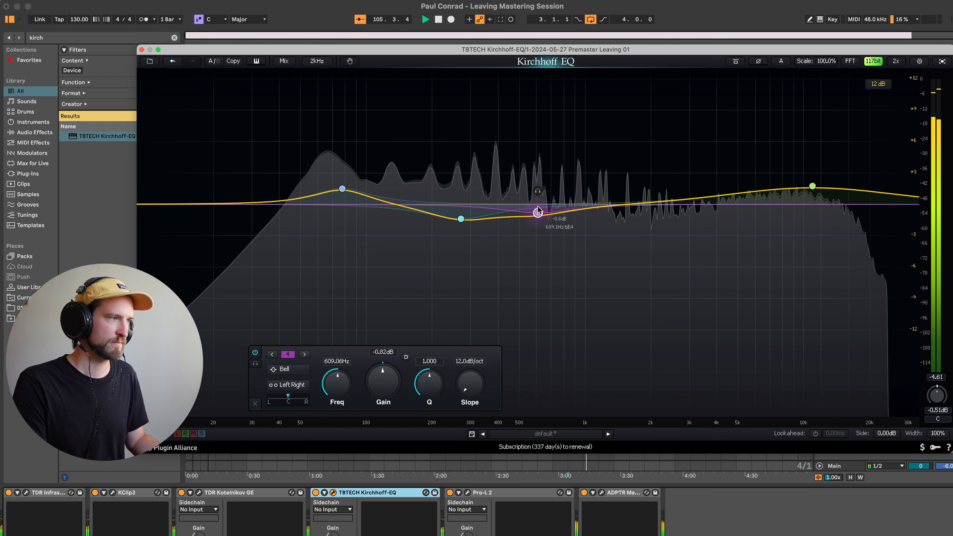
{"action": "scroll", "coordinate": [538, 212], "scroll_direction": "up", "scroll_amount": 5}
{"action": "scroll", "coordinate": [539, 213], "scroll_direction": "down", "scroll_amount": 1}
{"action": "left_click_drag", "start_coordinate": [539, 213], "coordinate": [539, 215]}
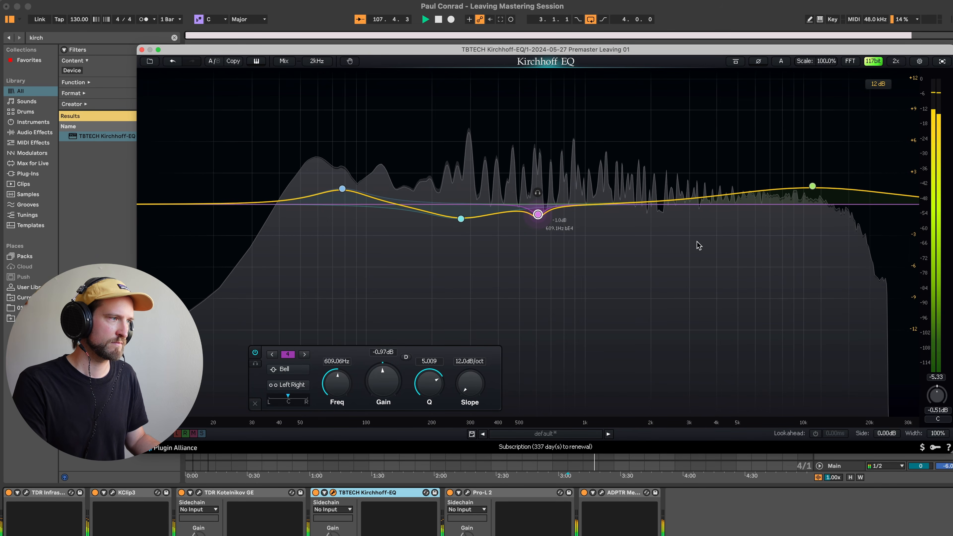
{"action": "key", "text": "space"}
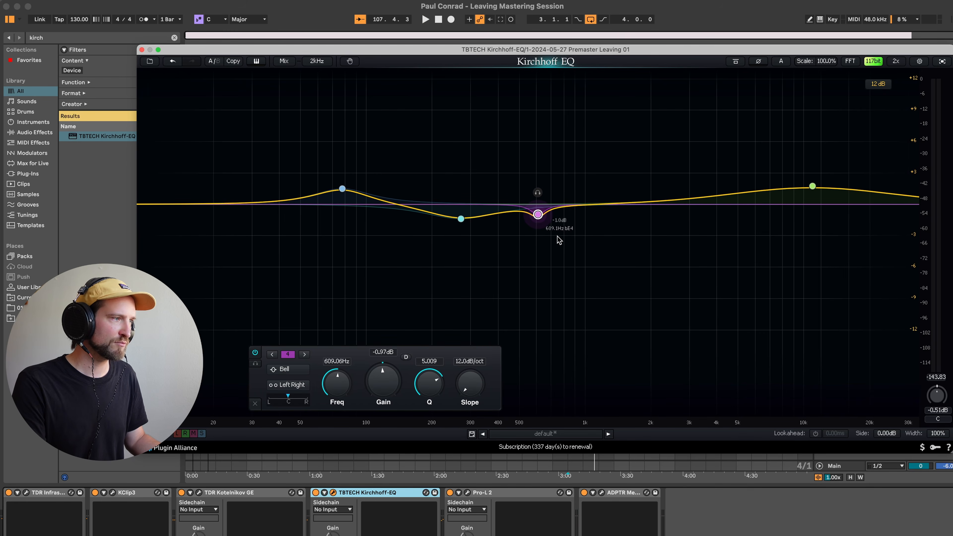
- Review the settings of the low-mid cut, the bass boost and the high shelf in Kirchhoff-EQ
{"action": "left_click", "coordinate": [461, 220]}
{"action": "left_click", "coordinate": [342, 188]}
{"action": "left_click", "coordinate": [813, 187]}
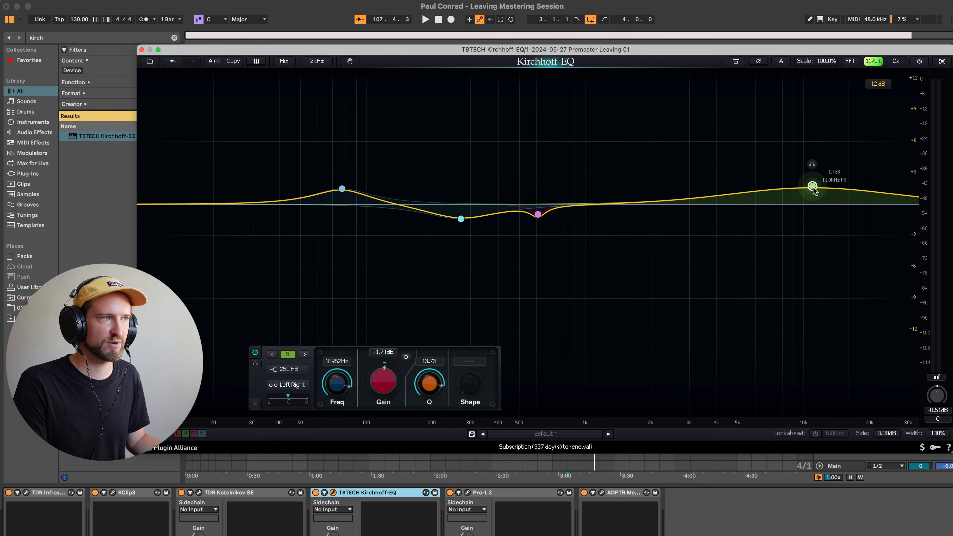
{"action": "left_click", "coordinate": [618, 282]}
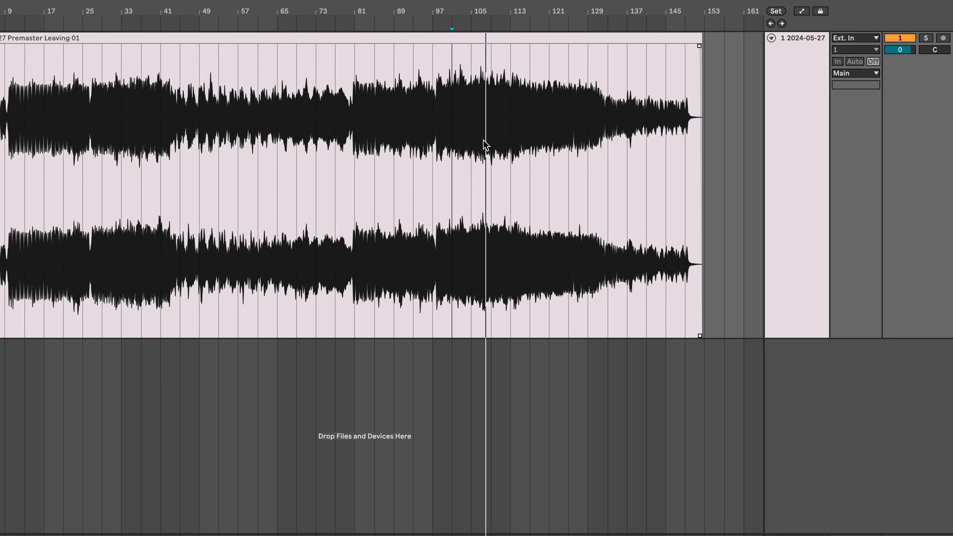
- Add the Brainworx plug-in THE OVEN to the track and place it between TBTECH Kirchhoff-EQ and Pro-L 2, leaving Sizzle at minimum
{"action": "key", "text": "space"}
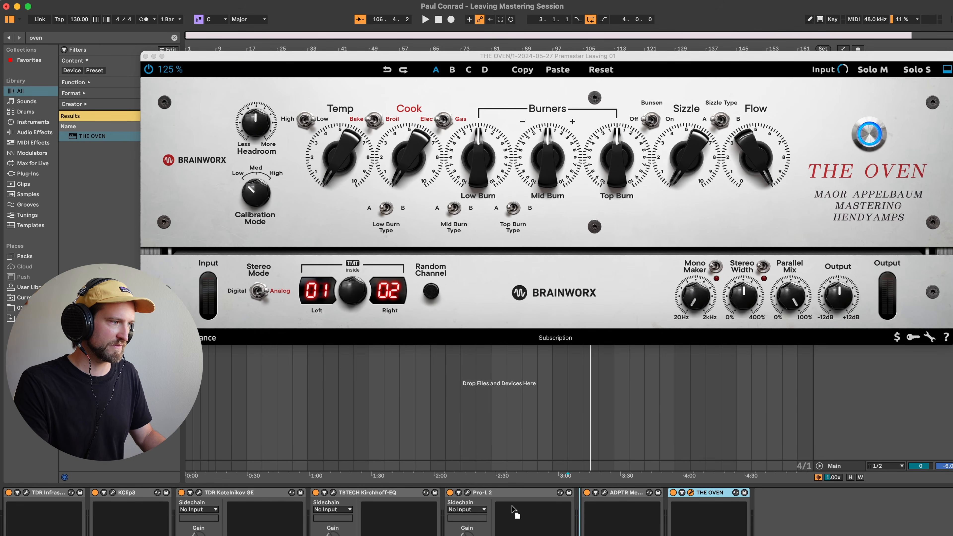
{"action": "left_click_drag", "start_coordinate": [514, 510], "coordinate": [467, 509]}
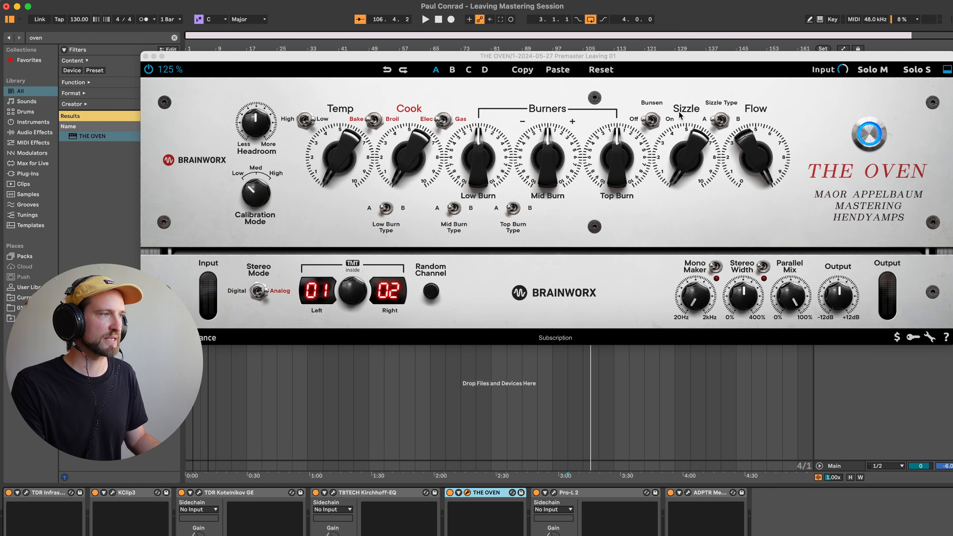
{"action": "left_click", "coordinate": [721, 118]}
{"action": "left_click", "coordinate": [724, 124]}
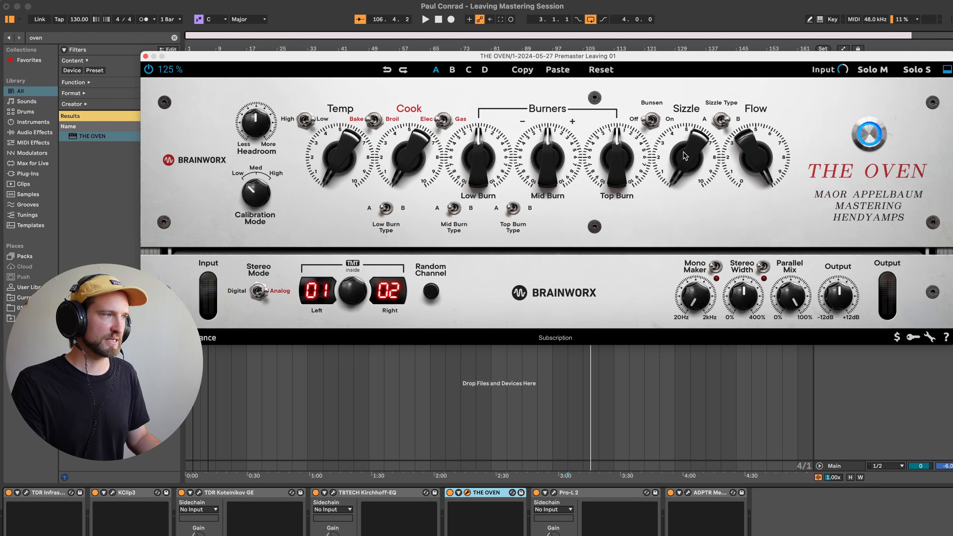
{"action": "left_click_drag", "start_coordinate": [685, 167], "coordinate": [687, 282]}
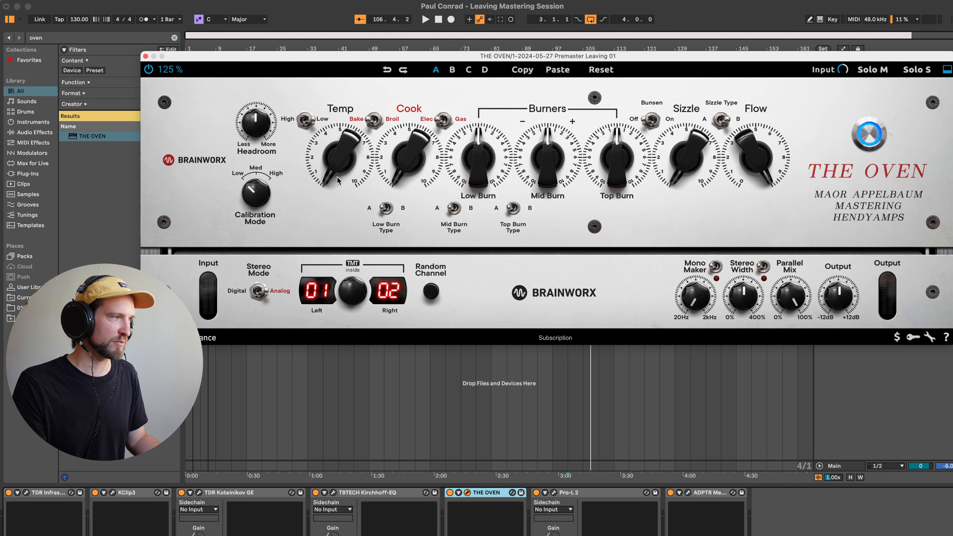
- During playback, raise THE OVEN's Temp to roughly mid-scale, compare against bypass and lower its output to -2.6 dB
{"action": "key", "text": "space"}
{"action": "left_click_drag", "start_coordinate": [337, 179], "coordinate": [332, 169]}
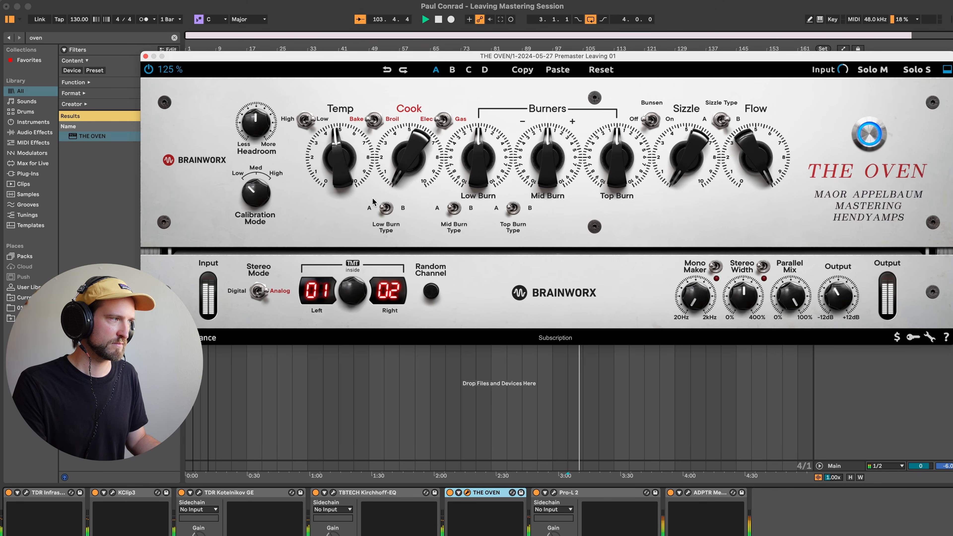
{"action": "left_click", "coordinate": [148, 73]}
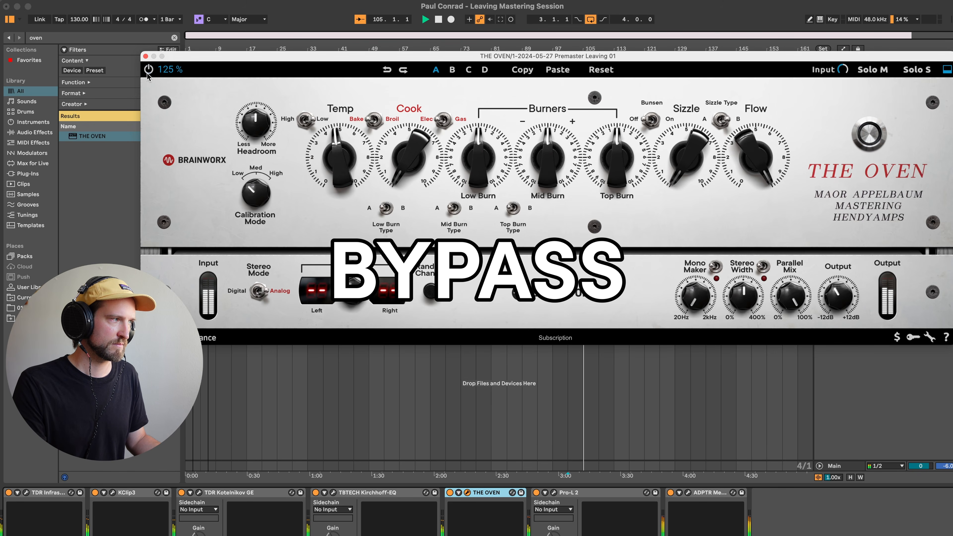
{"action": "left_click", "coordinate": [148, 71]}
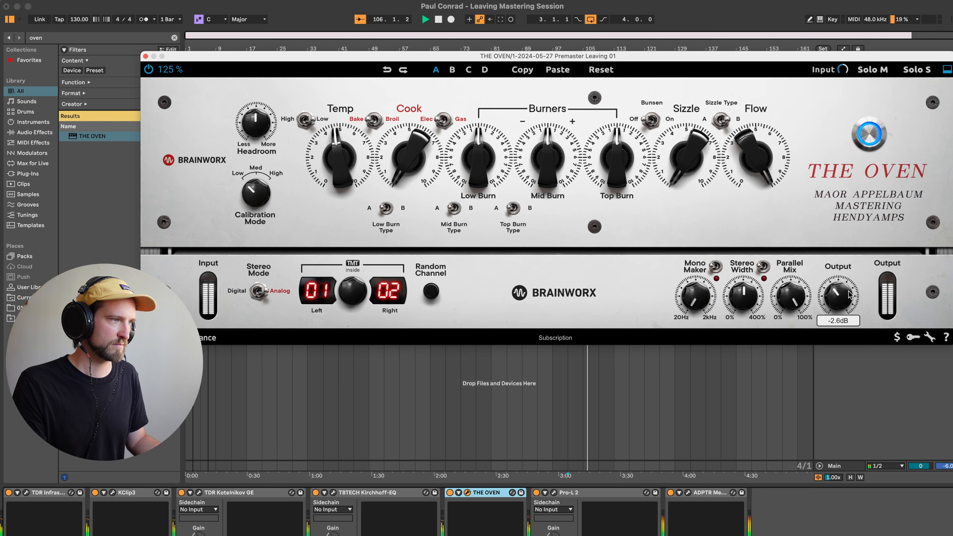
- Audition Sizzle at its extremes and set it slightly above mid-scale, lowering Temp, Low Burn and Mid Burn a little
{"action": "left_click_drag", "start_coordinate": [701, 168], "coordinate": [645, 5]}
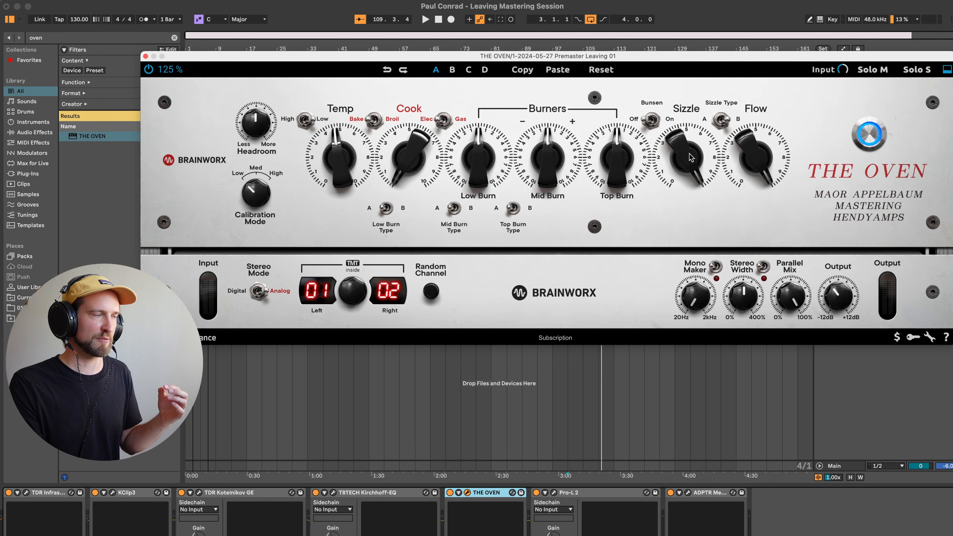
{"action": "left_click_drag", "start_coordinate": [691, 160], "coordinate": [696, 319]}
{"action": "key", "text": "space"}
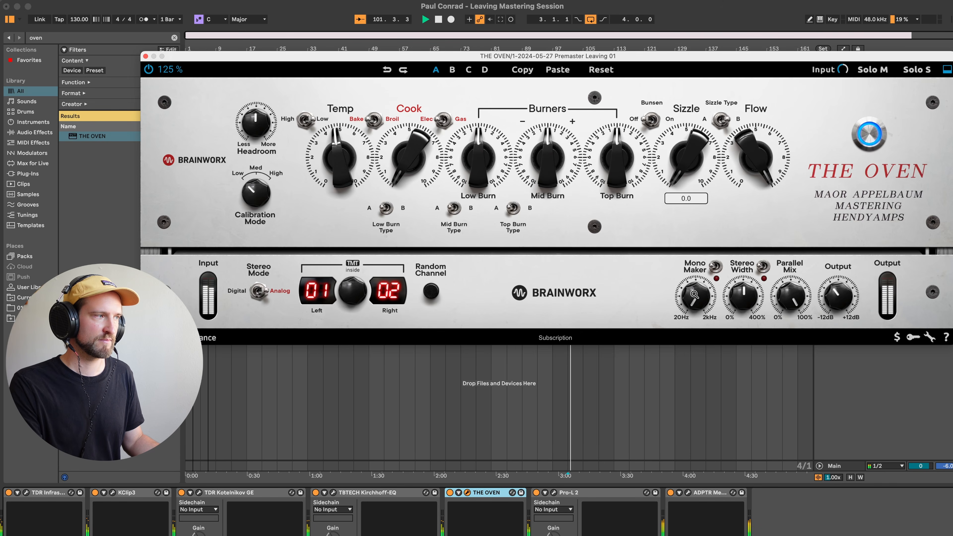
{"action": "left_click_drag", "start_coordinate": [692, 243], "coordinate": [692, 224]}
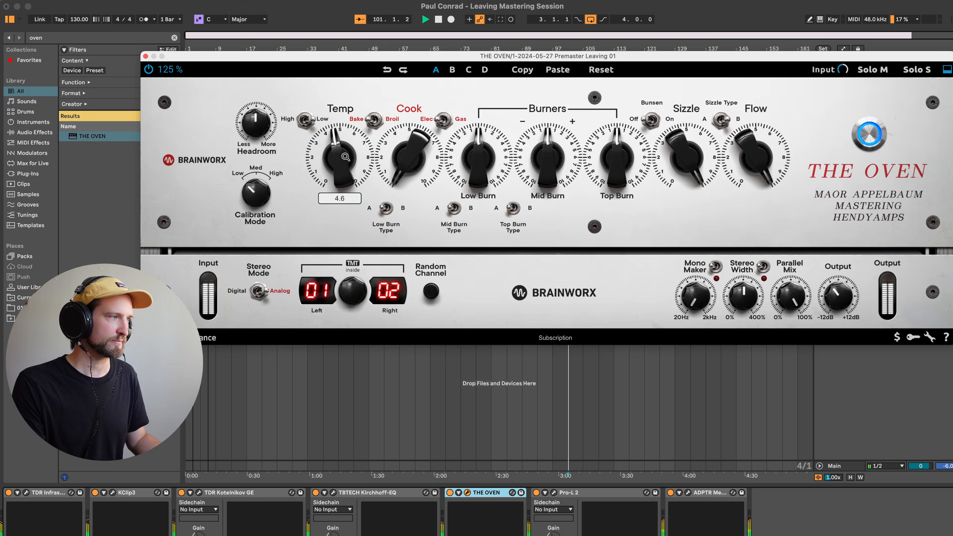
{"action": "left_click_drag", "start_coordinate": [346, 157], "coordinate": [418, 171]}
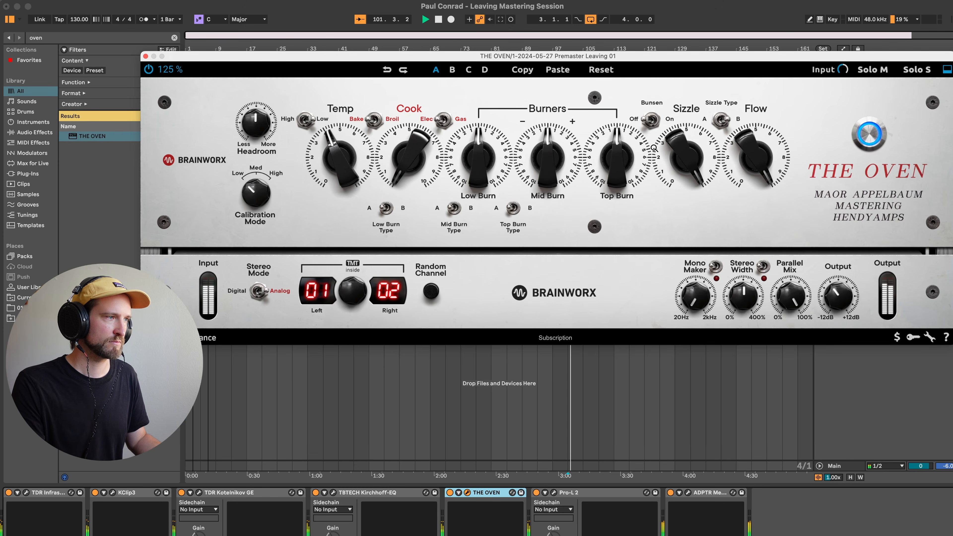
{"action": "left_click_drag", "start_coordinate": [697, 154], "coordinate": [695, 191]}
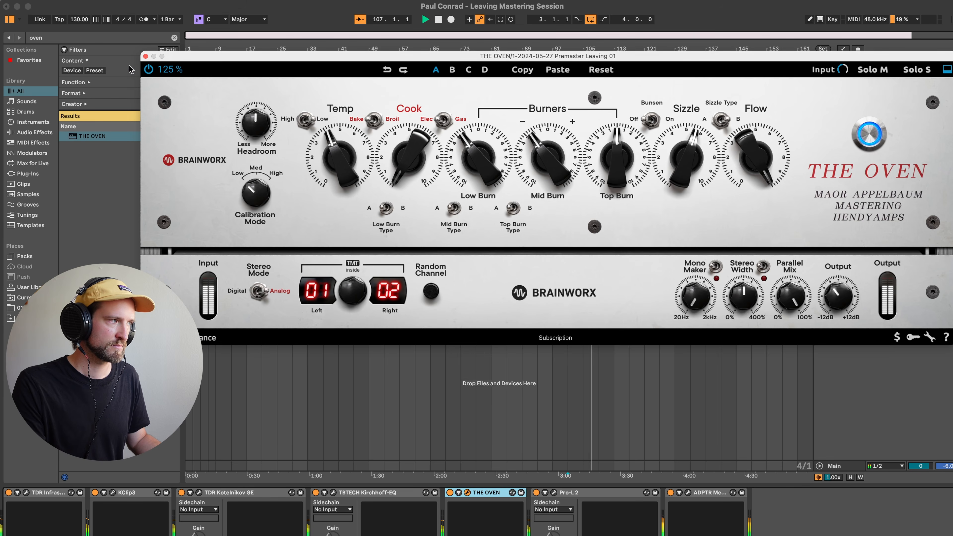
- Compare THE OVEN bypassed and active during playback and trim its output to -2.3 dB to match levels
{"action": "left_click", "coordinate": [149, 70]}
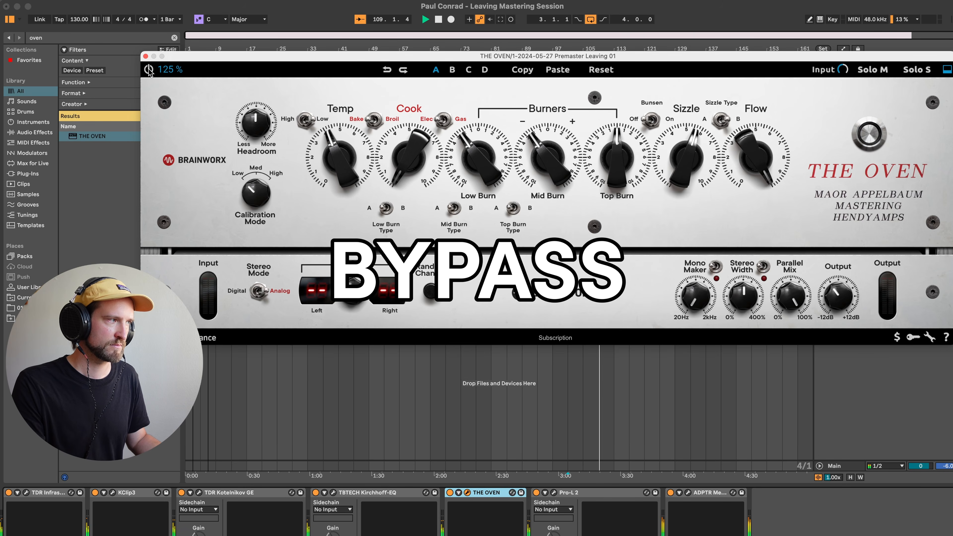
{"action": "left_click", "coordinate": [148, 70]}
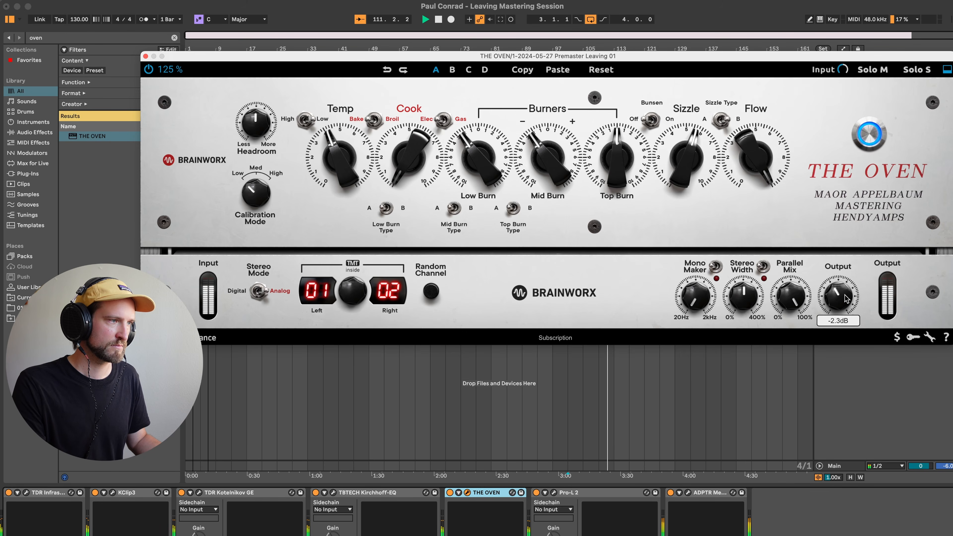
{"action": "left_click", "coordinate": [149, 69]}
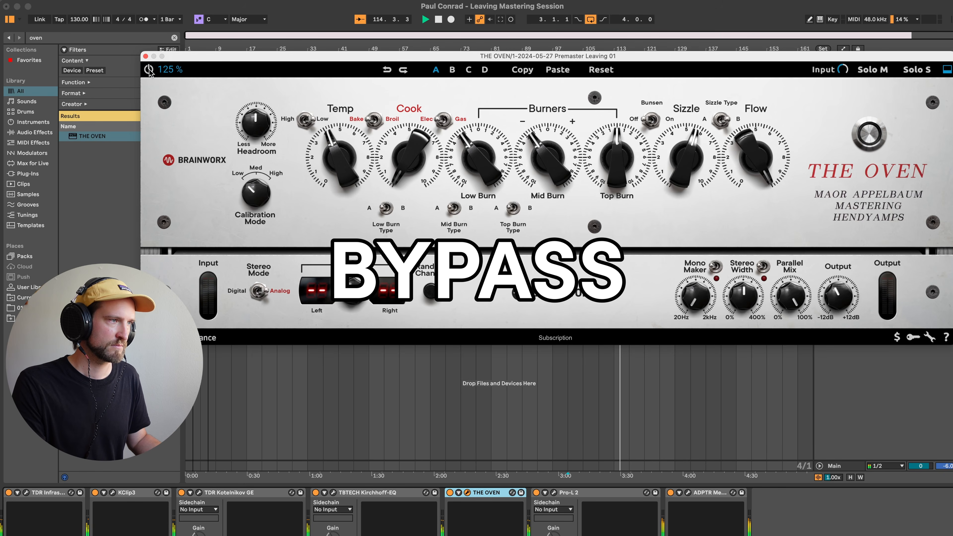
{"action": "left_click", "coordinate": [149, 69]}
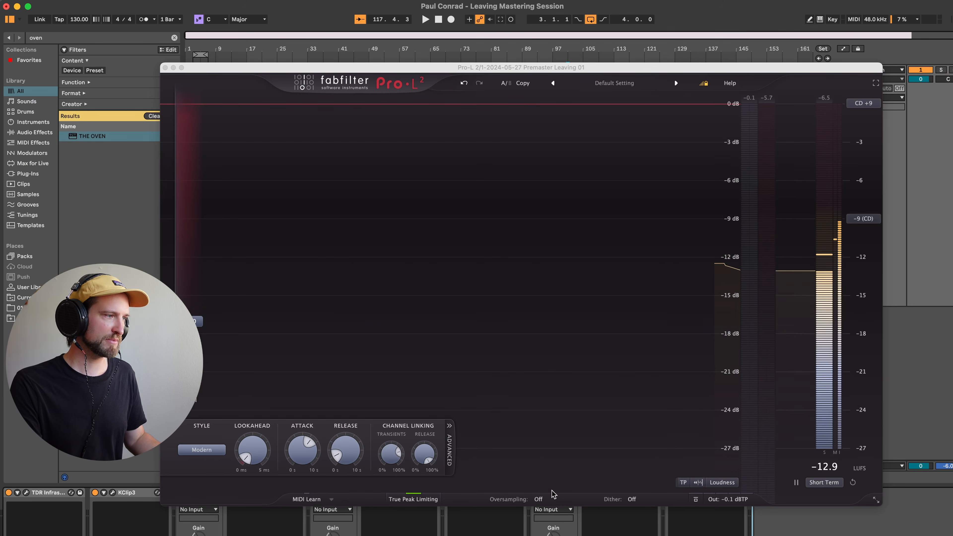
- Check the limiting in Pro-L 2 on the loud section and fine-tune its gain slightly upward during playback
{"action": "key", "text": "space"}
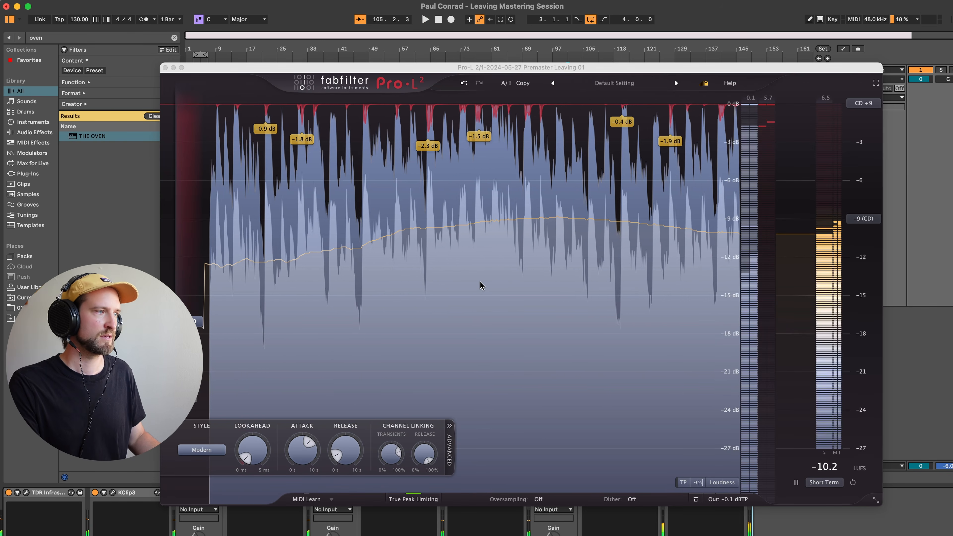
{"action": "key", "text": "space"}
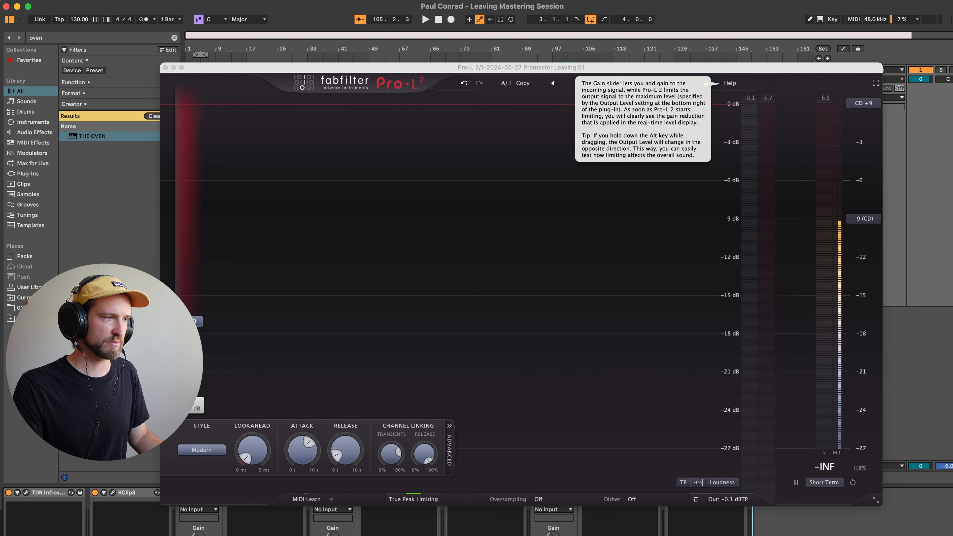
{"action": "key", "text": "space"}
{"action": "left_click_drag", "start_coordinate": [191, 321], "coordinate": [191, 313]}
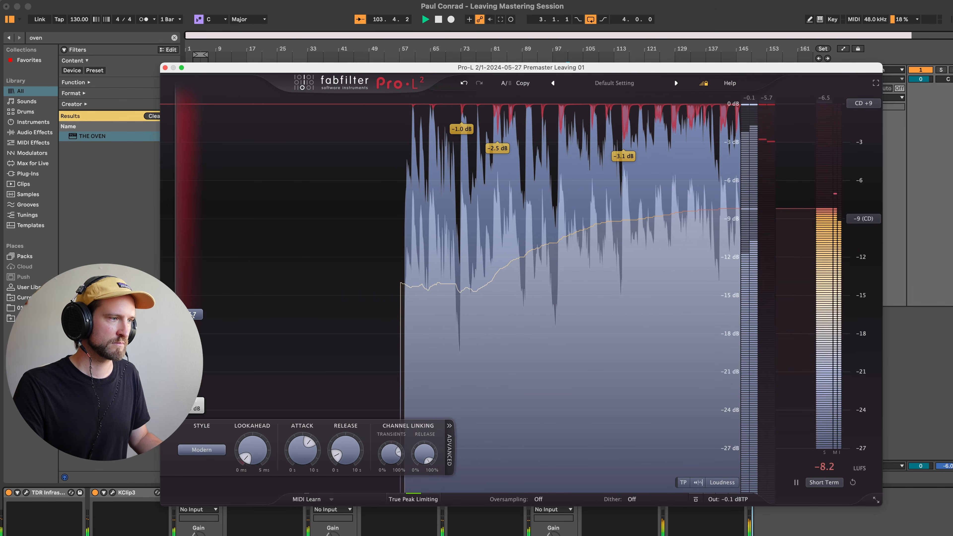
{"action": "left_click_drag", "start_coordinate": [192, 314], "coordinate": [192, 317]}
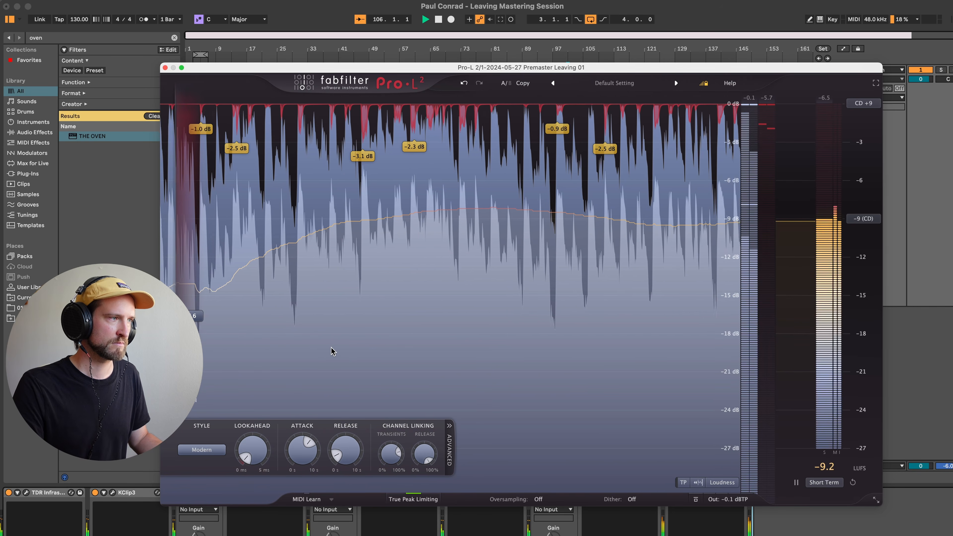
- Reduce Pro-L 2's transient channel linking, set its gain to +8.1 dB and move its window clear of the device chain
{"action": "left_click_drag", "start_coordinate": [391, 454], "coordinate": [389, 479]}
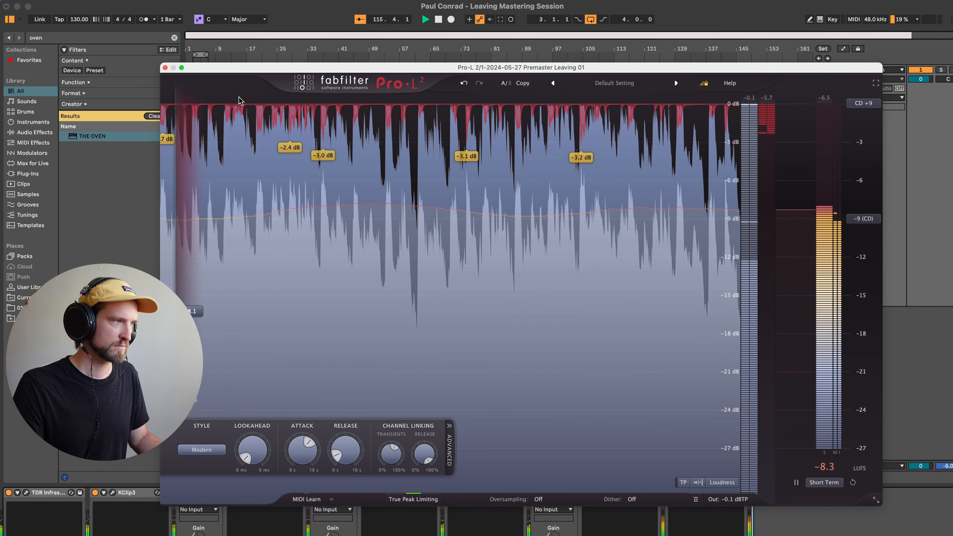
{"action": "left_click_drag", "start_coordinate": [258, 73], "coordinate": [282, 29]}
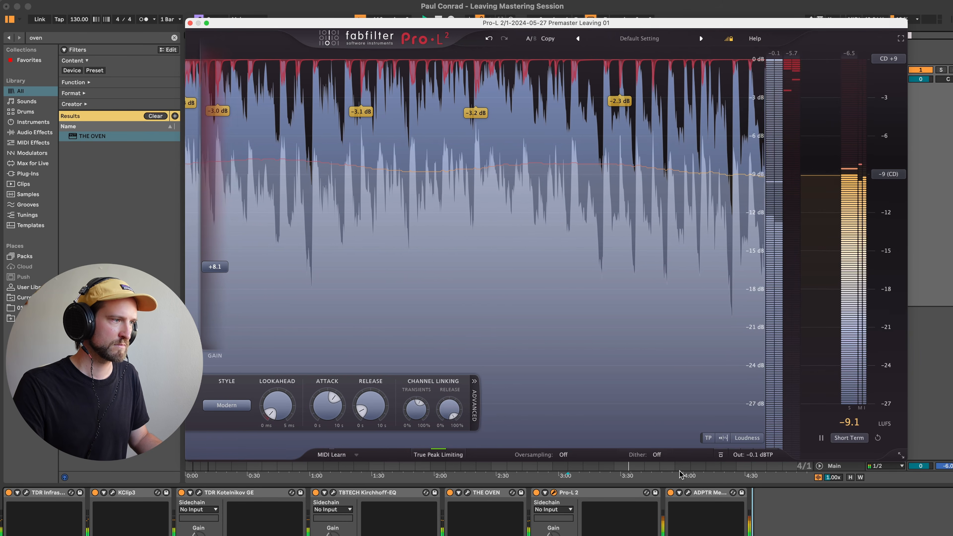
{"action": "key", "text": "space"}
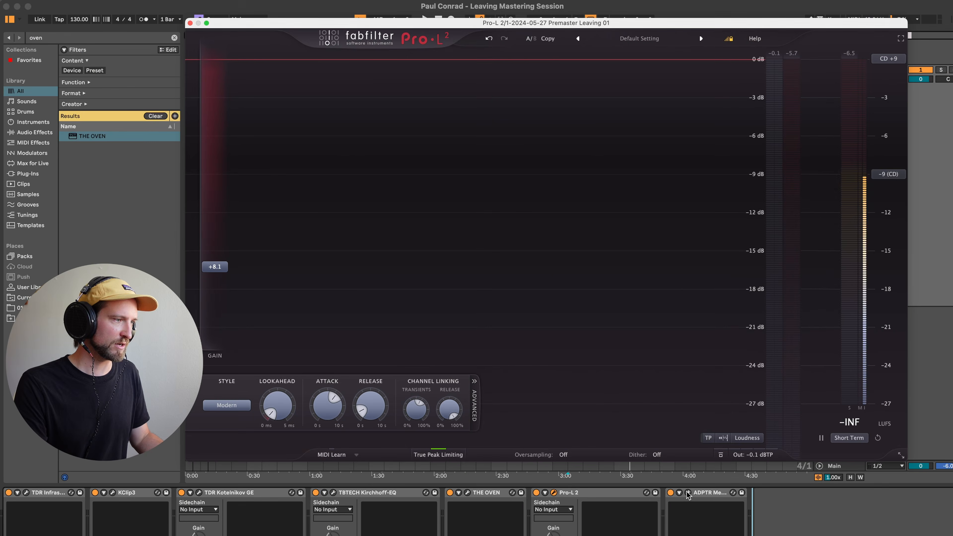
- Compare the master's sound and loudness with the references "Até Logo" and "6A - Castaway" in ADPTR MetricAB during playback
{"action": "left_click", "coordinate": [687, 493]}
{"action": "key", "text": "space"}
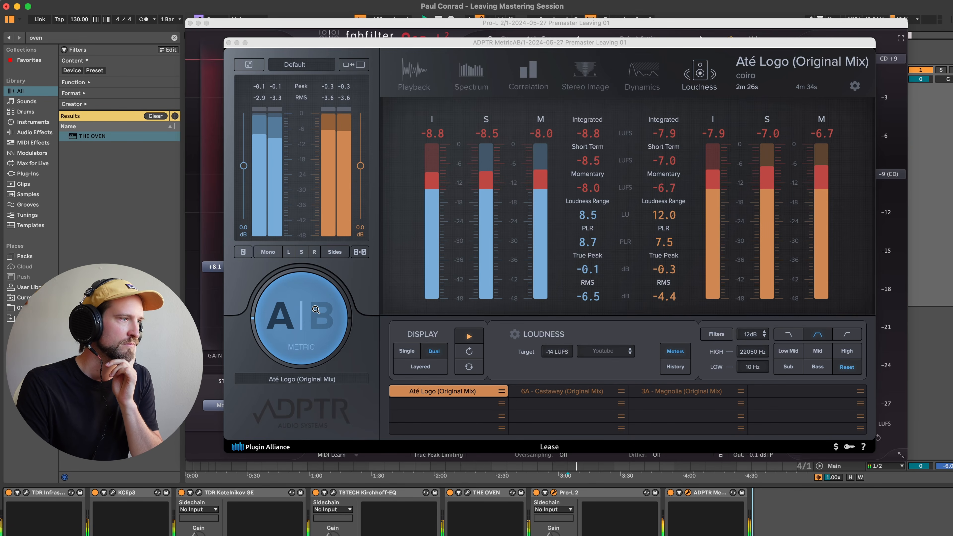
{"action": "left_click", "coordinate": [315, 309]}
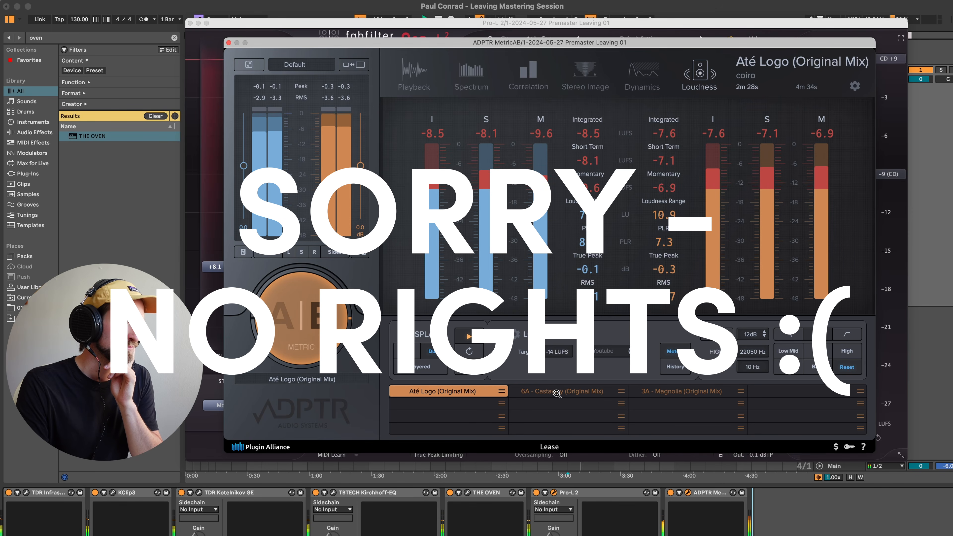
{"action": "left_click", "coordinate": [557, 393]}
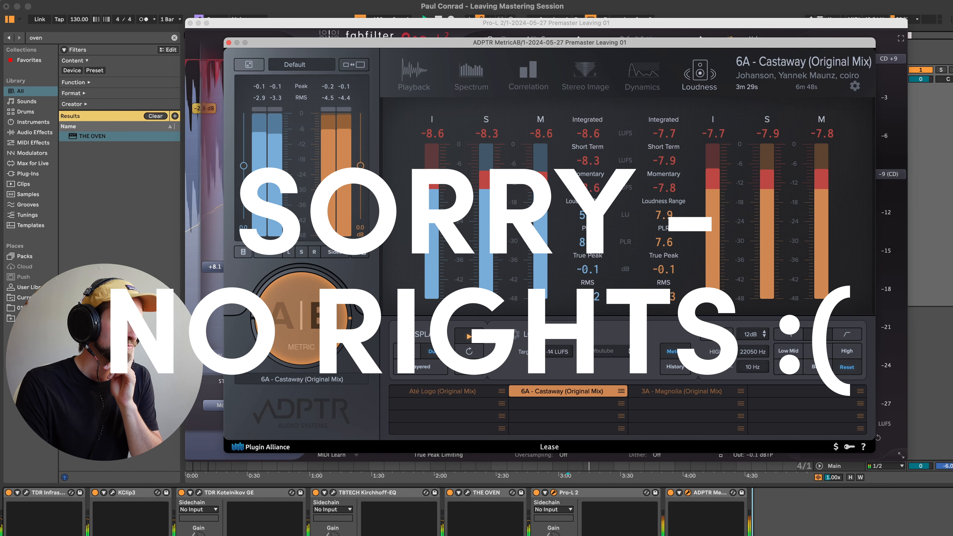
{"action": "left_click", "coordinate": [326, 327]}
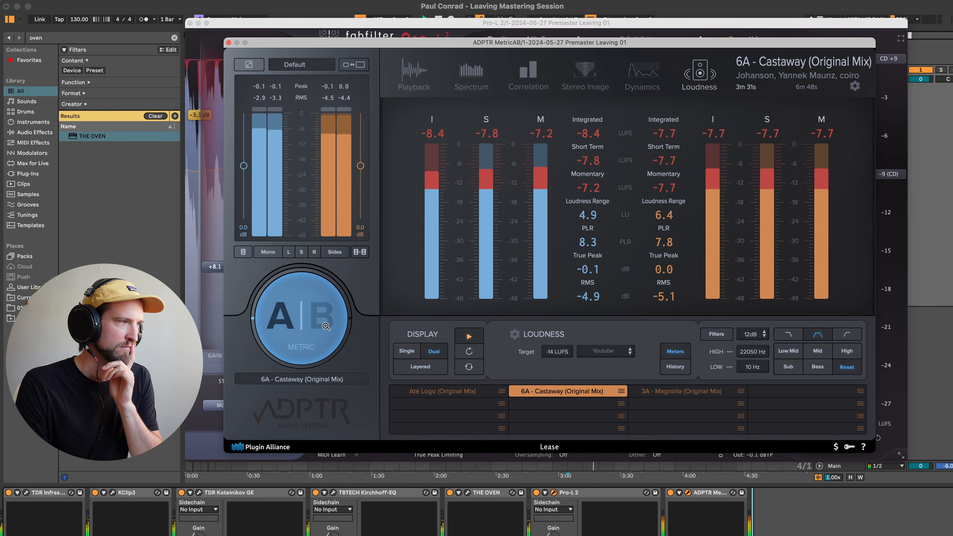
- Compare the master with the references "6A - Castaway", "3A - Magnolia" and "Até Logo" in MetricAB, and close the MetricAB and Pro-L 2 windows
{"action": "left_click", "coordinate": [325, 327]}
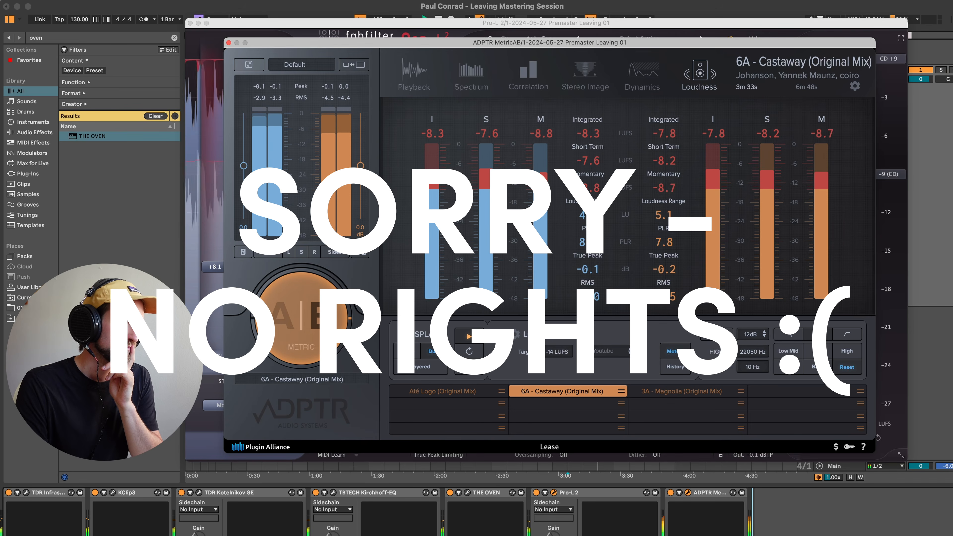
{"action": "left_click", "coordinate": [686, 395]}
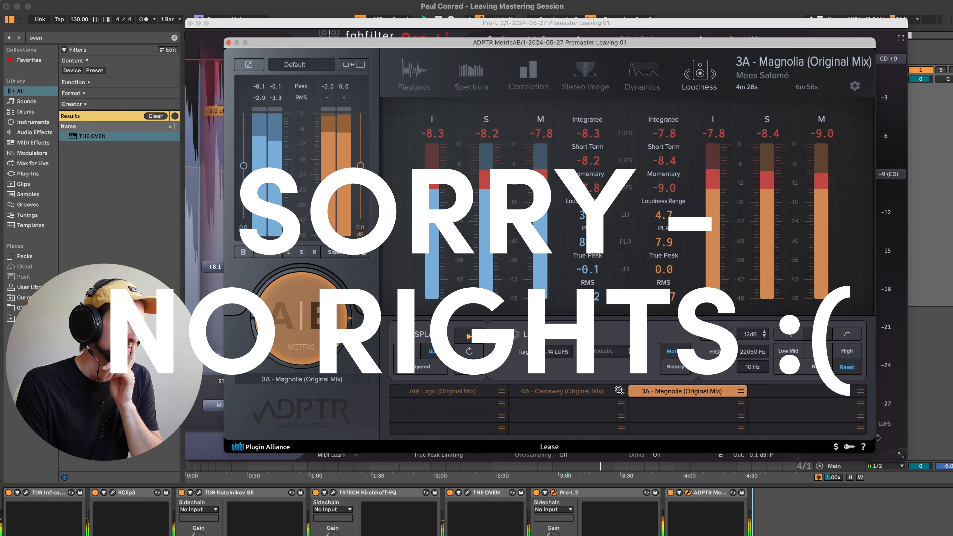
{"action": "left_click", "coordinate": [316, 293]}
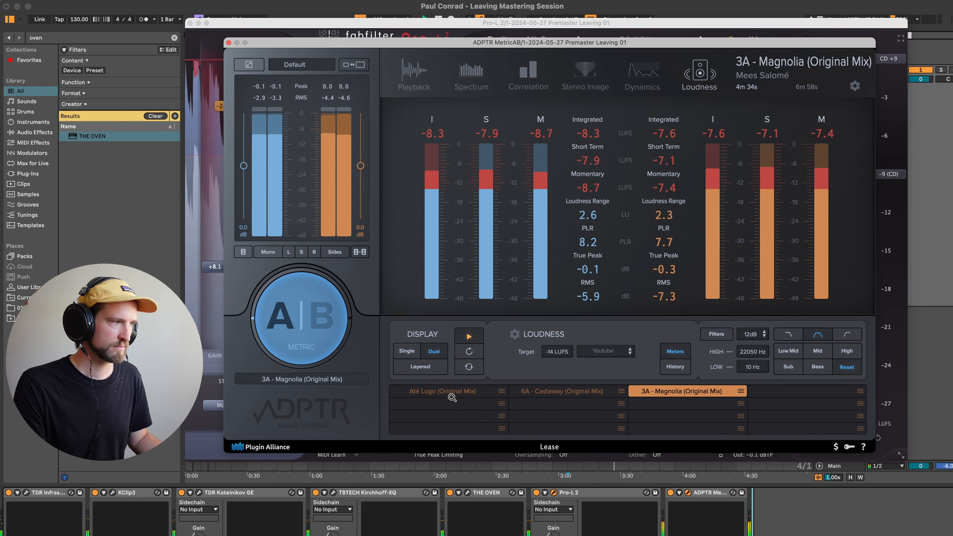
{"action": "left_click", "coordinate": [443, 391]}
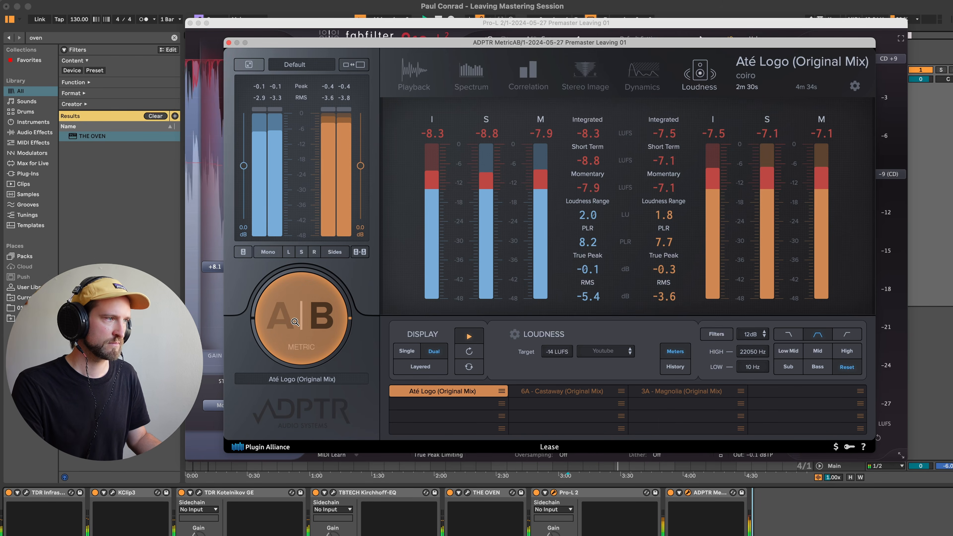
{"action": "left_click", "coordinate": [301, 275]}
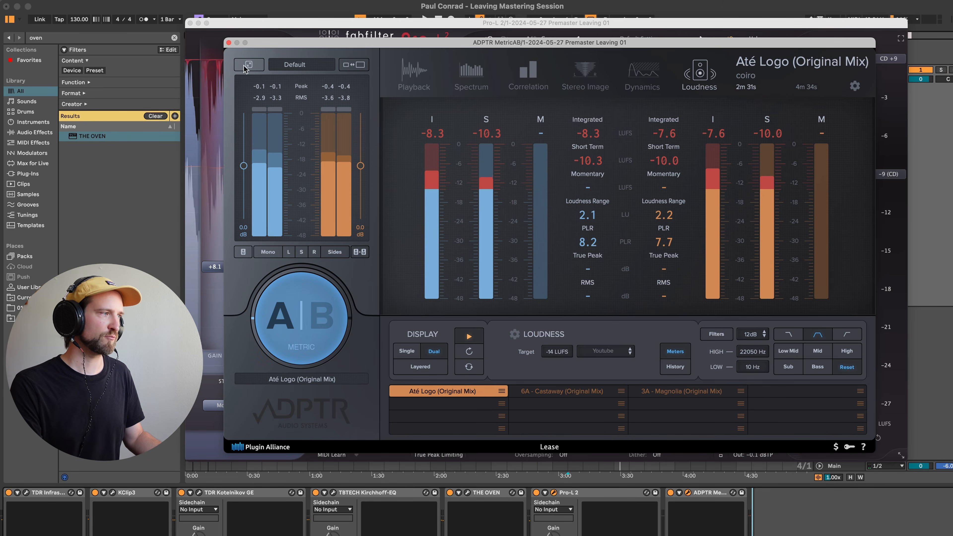
{"action": "left_click", "coordinate": [229, 43]}
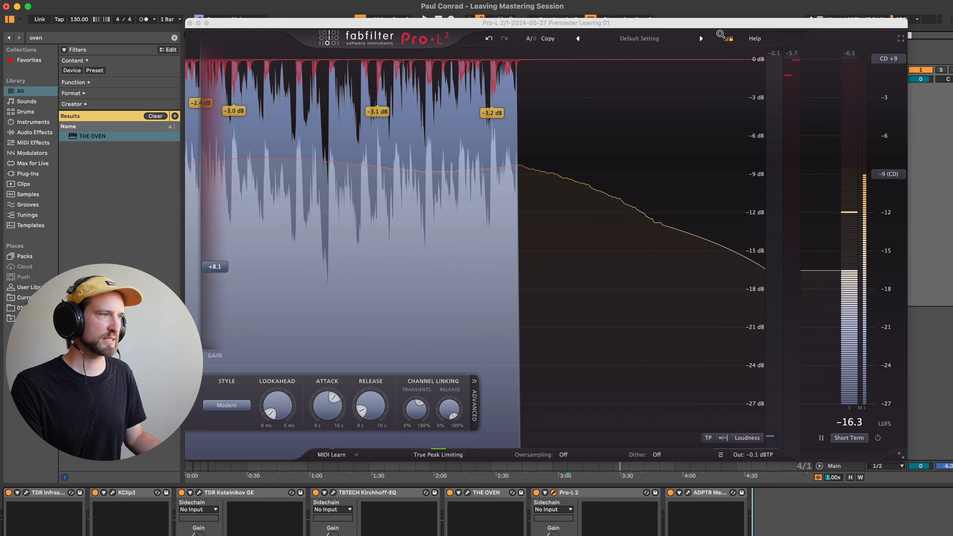
{"action": "left_click", "coordinate": [190, 23]}
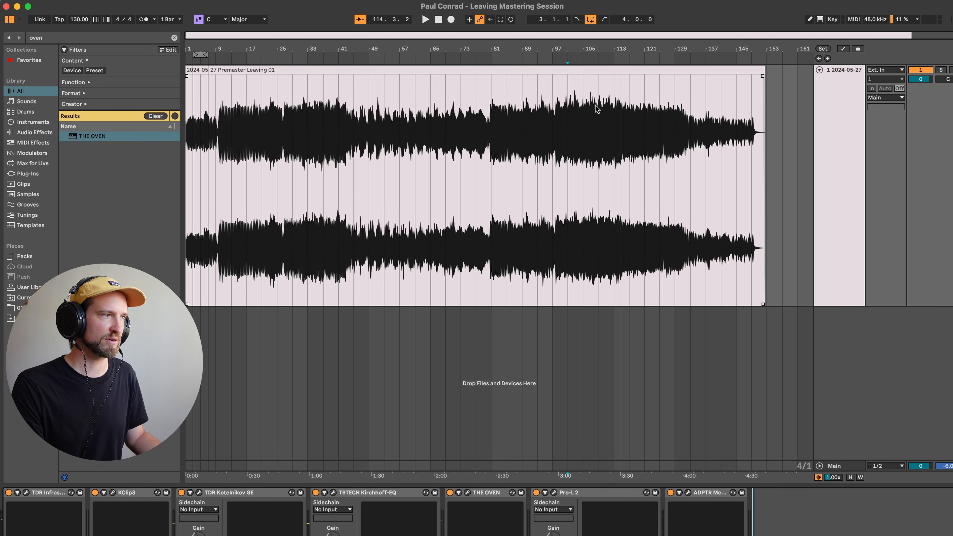
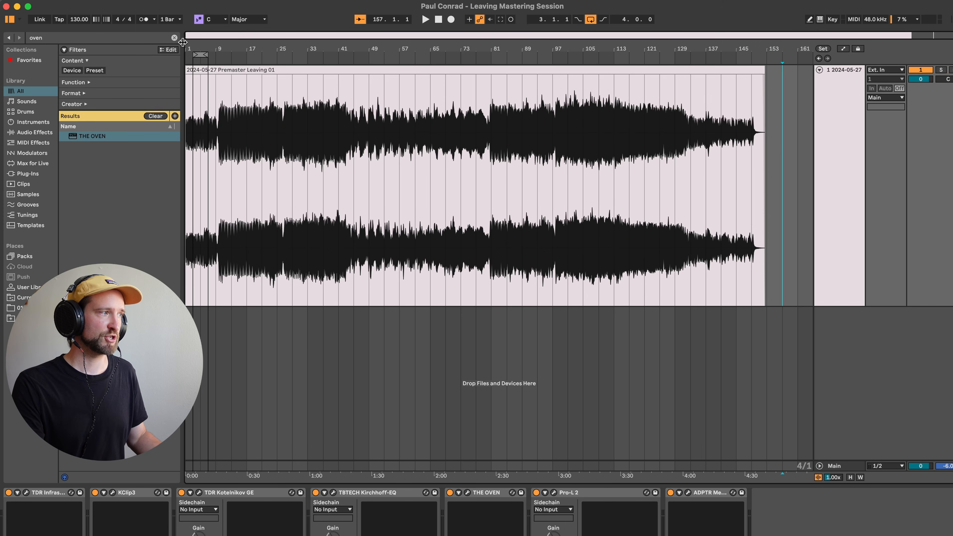
- Delete most of the silence at the start of the premaster clip, leaving a short gap before the first transient
{"action": "left_click_drag", "start_coordinate": [183, 42], "coordinate": [194, 144]}
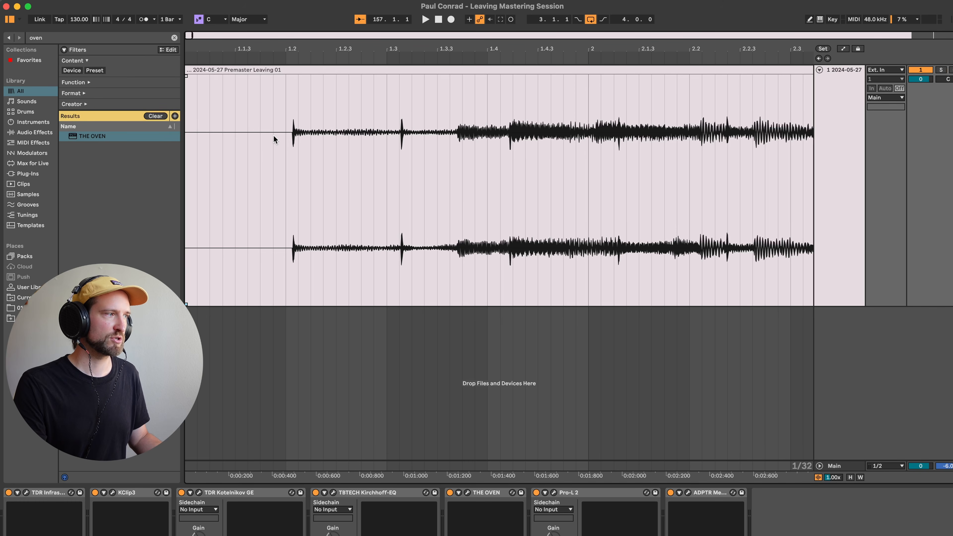
{"action": "left_click_drag", "start_coordinate": [274, 135], "coordinate": [127, 162]}
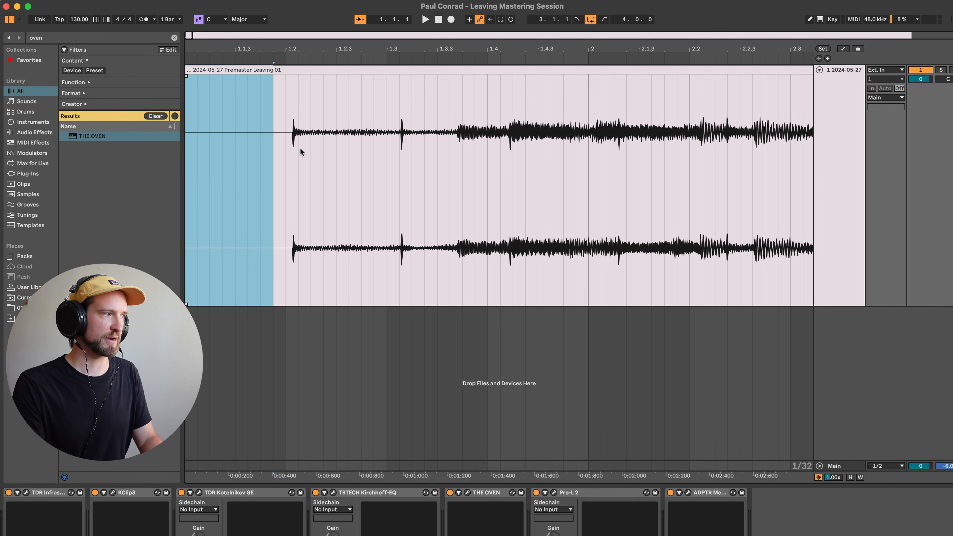
{"action": "left_click_drag", "start_coordinate": [299, 46], "coordinate": [299, 19]}
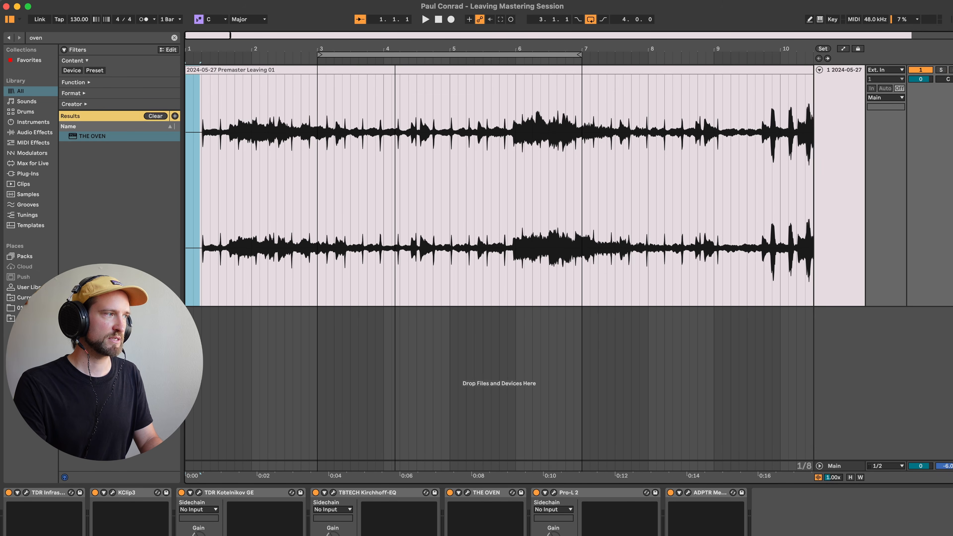
{"action": "left_click_drag", "start_coordinate": [193, 48], "coordinate": [193, 113]}
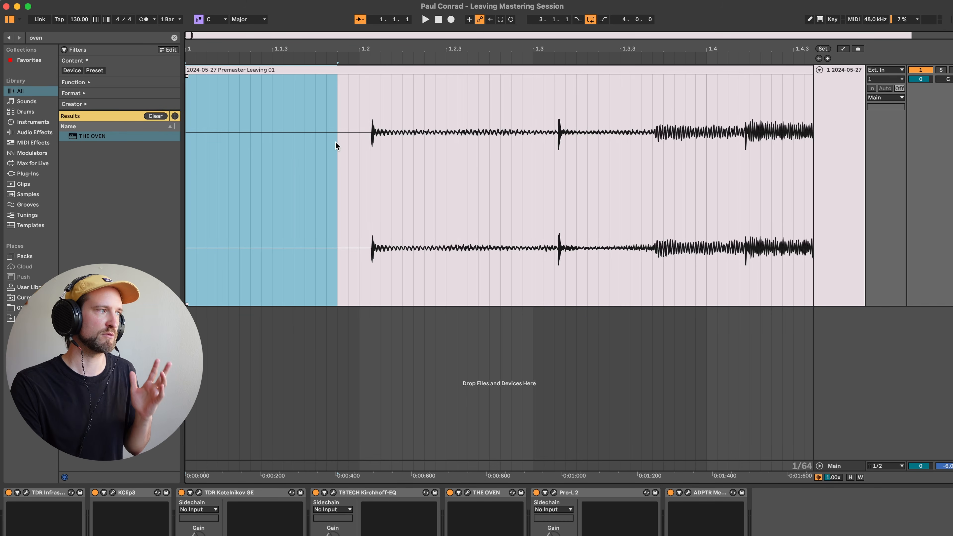
{"action": "key", "text": "Delete"}
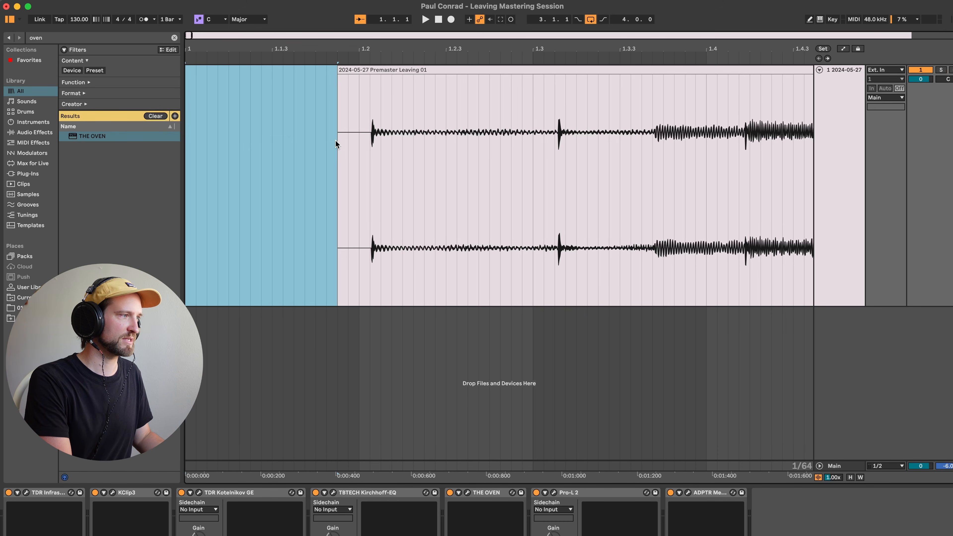
- Move the trimmed clip to position 1.1.1, give it a very short fade-in and play its start
{"action": "left_click", "coordinate": [311, 407]}
{"action": "left_click", "coordinate": [348, 96]}
{"action": "left_click_drag", "start_coordinate": [351, 74], "coordinate": [201, 76]}
{"action": "key", "text": "space"}
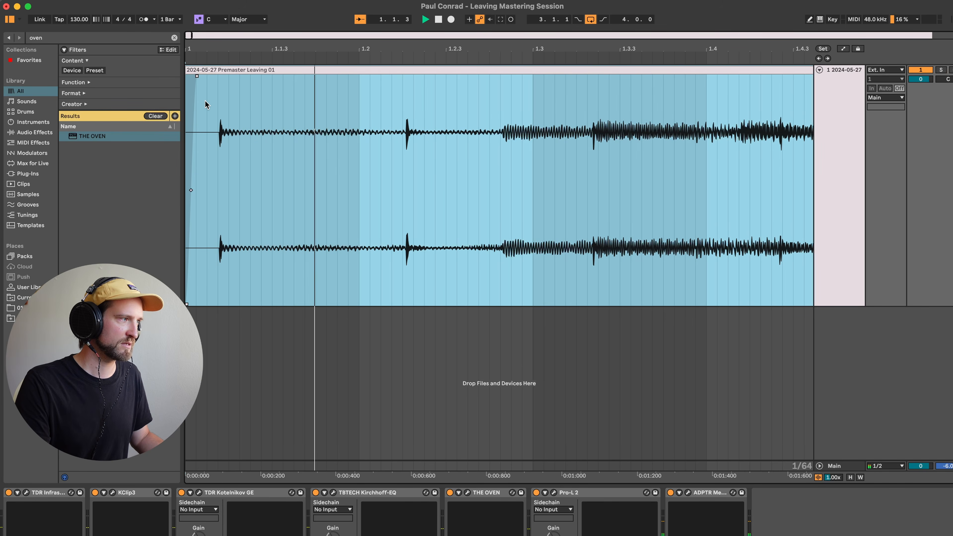
- Add a fade-out to the end of the clip, starting at about bar 151
{"action": "key", "text": "minus"}
{"action": "key", "text": "minus"}
{"action": "key", "text": "minus"}
{"action": "key", "text": "minus"}
{"action": "key", "text": "space"}
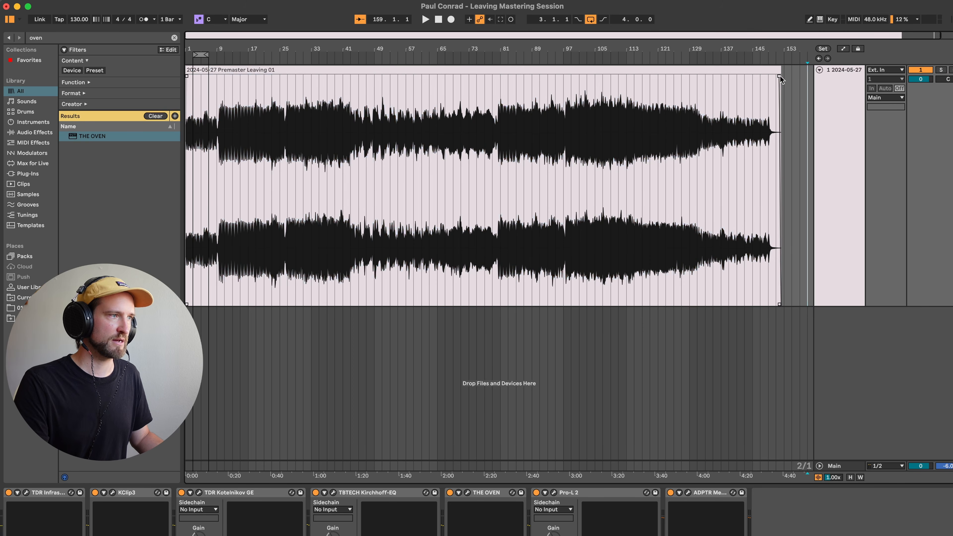
{"action": "mouse_move", "coordinate": [774, 49]}
{"action": "left_mouse_down"}
{"action": "mouse_move", "coordinate": [775, 76]}
{"action": "mouse_move", "coordinate": [721, 79]}
{"action": "mouse_move", "coordinate": [751, 76]}
{"action": "left_mouse_up"}
{"action": "left_click", "coordinate": [695, 98]}
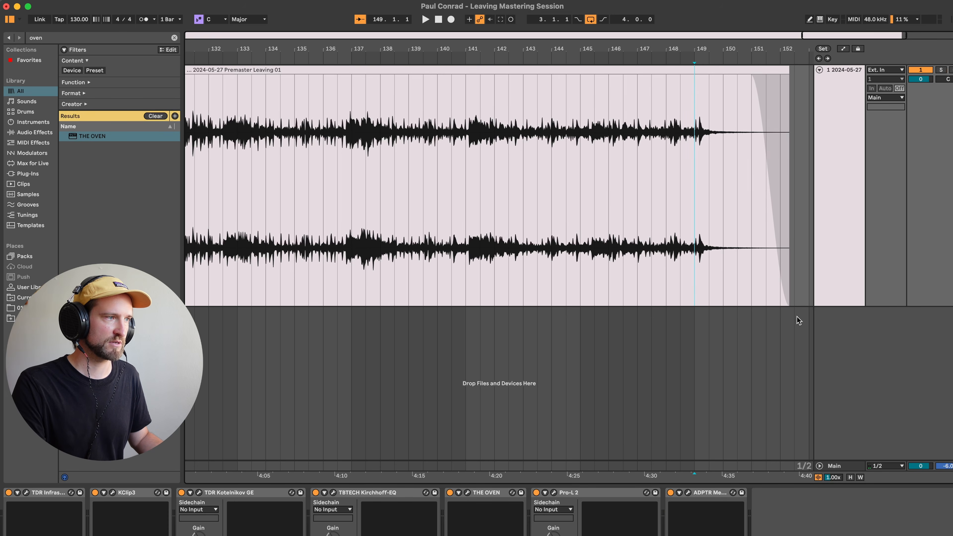
- Play the clip's ending and lengthen the fade-out so that it starts at about bar 150
{"action": "key", "text": "plus"}
{"action": "key", "text": "space"}
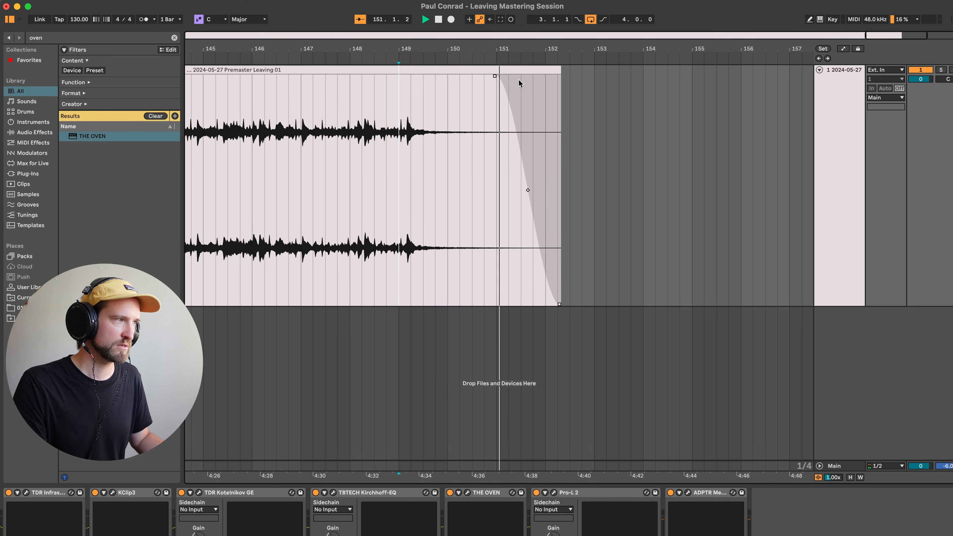
{"action": "left_click_drag", "start_coordinate": [459, 77], "coordinate": [420, 79]}
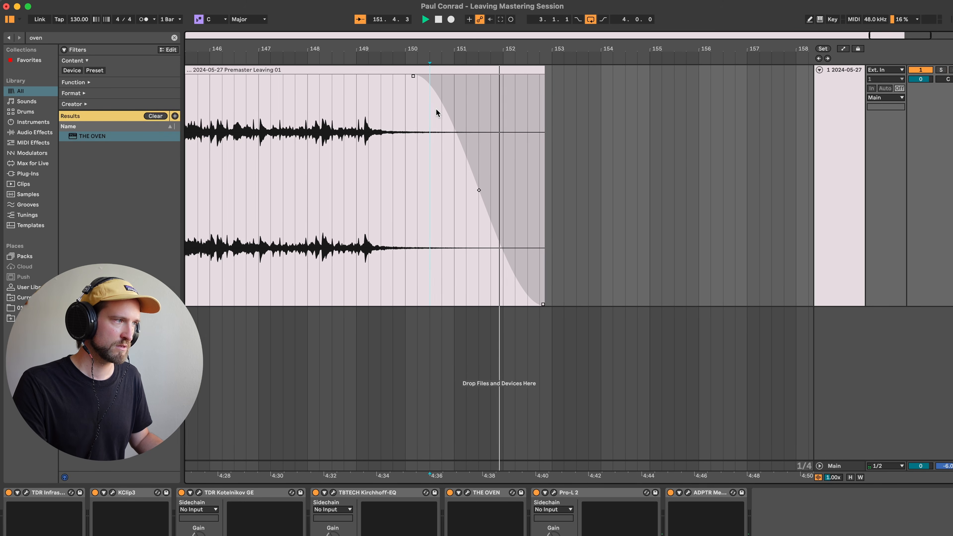
{"action": "key", "text": "space"}
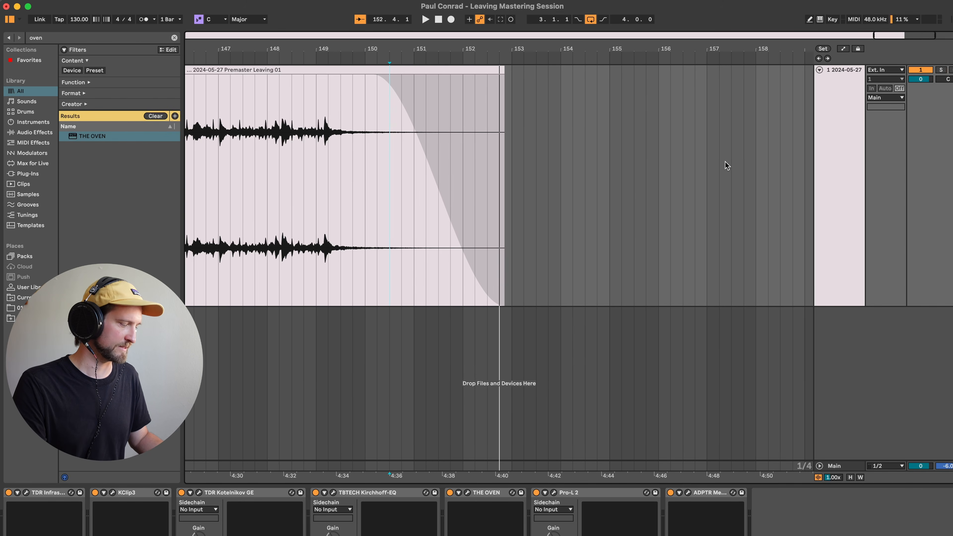
- Select the whole trimmed premaster clip from 1.1.1 to its end as the range to export
{"action": "left_click", "coordinate": [453, 71]}
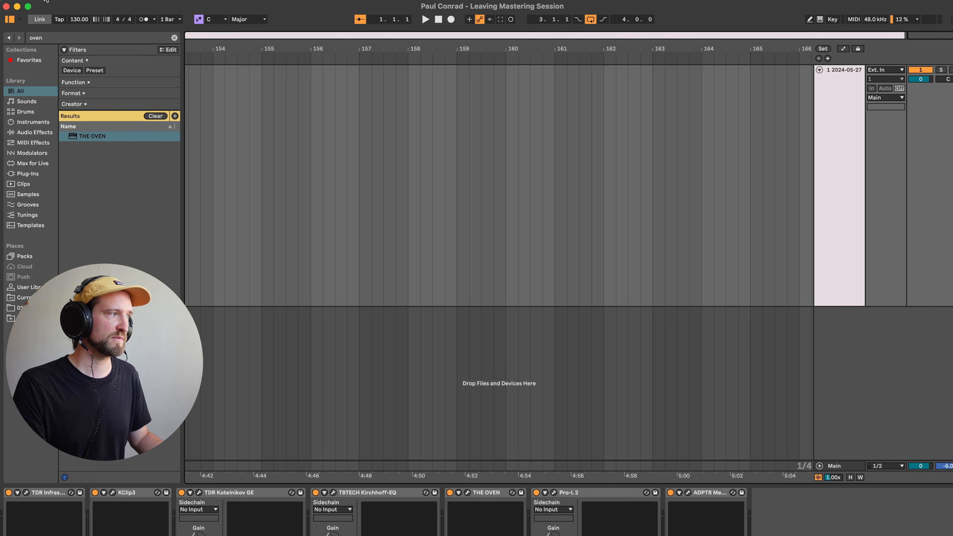
{"action": "left_click", "coordinate": [45, 1]}
{"action": "left_click", "coordinate": [292, 128]}
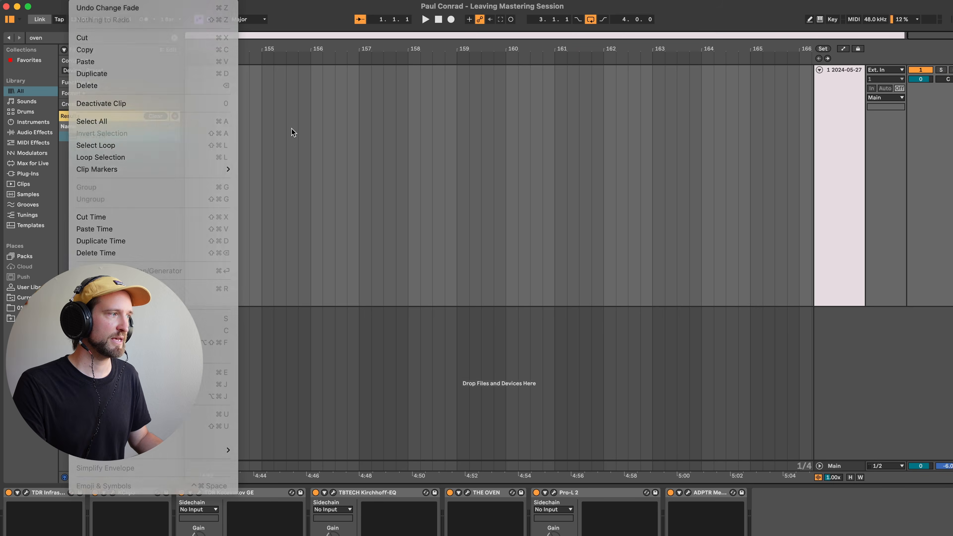
{"action": "scroll", "coordinate": [291, 128], "scroll_direction": "left", "scroll_amount": 5}
{"action": "key", "text": "z"}
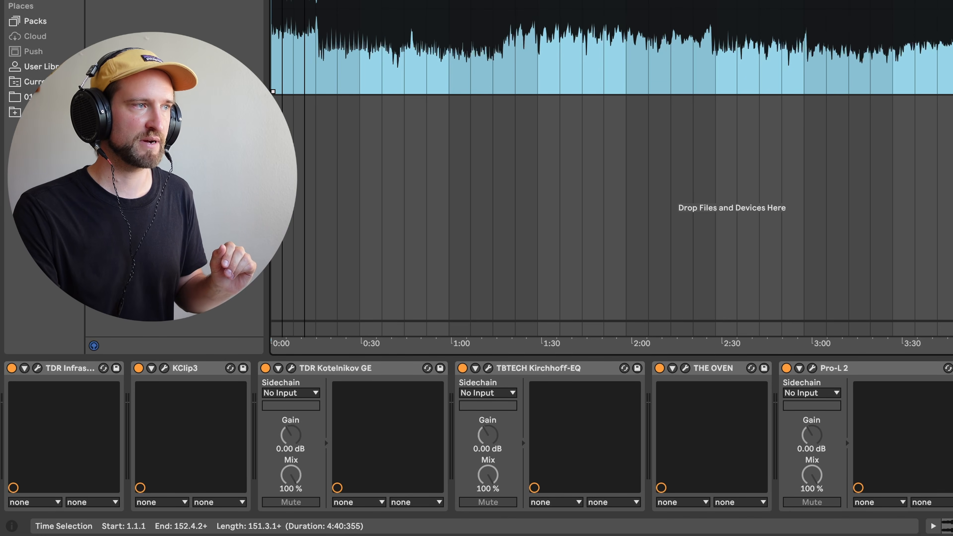
{"action": "left_click", "coordinate": [952, 49]}
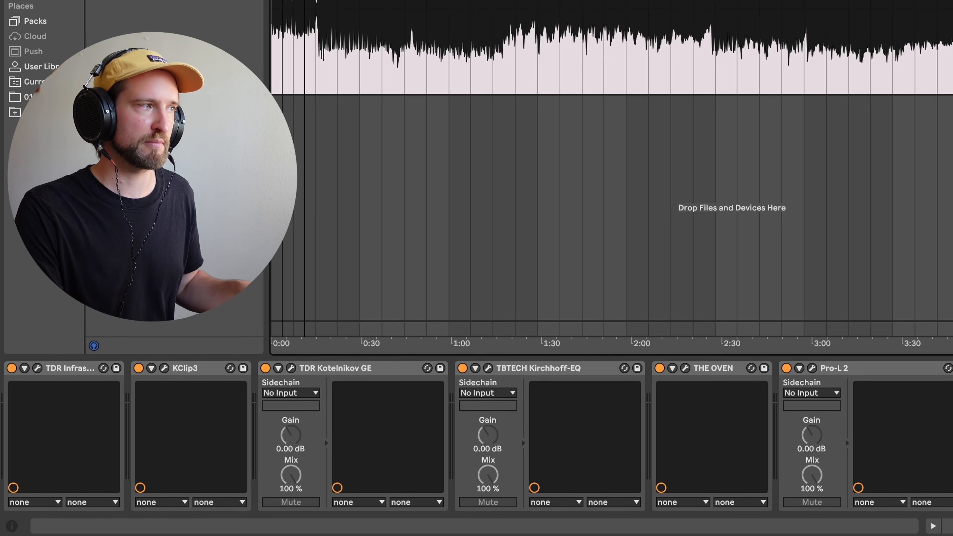
{"action": "left_click", "coordinate": [612, 3]}
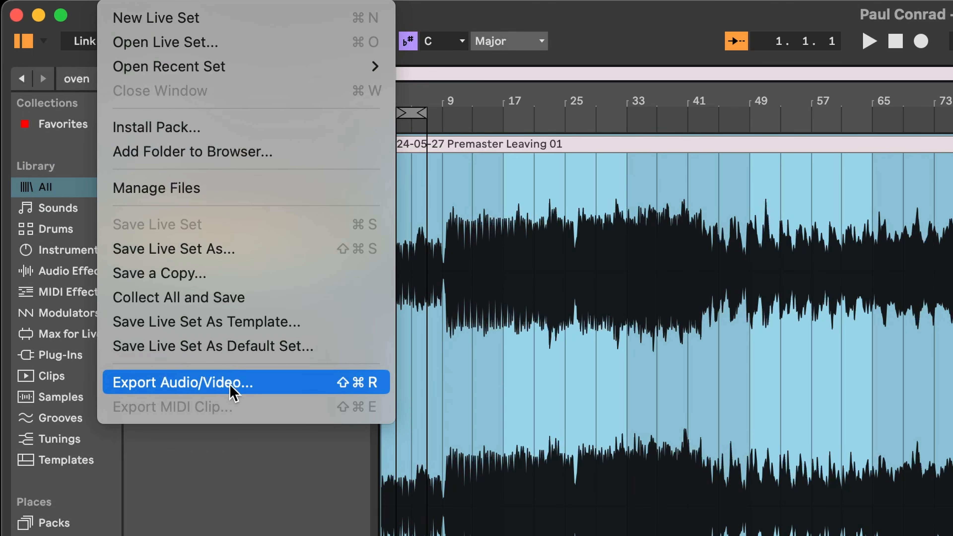
- Open the audio export and set sample rate 44100 and bit depth 24, leaving the dither option on Triangular
{"action": "left_click", "coordinate": [233, 390]}
{"action": "left_click", "coordinate": [517, 232]}
{"action": "left_click", "coordinate": [518, 266]}
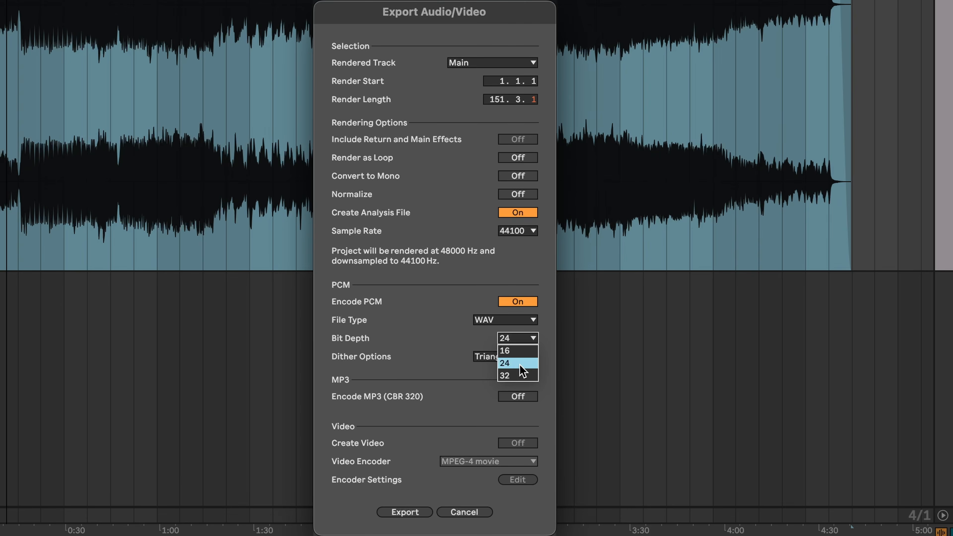
{"action": "left_click", "coordinate": [520, 364]}
{"action": "left_click", "coordinate": [497, 357]}
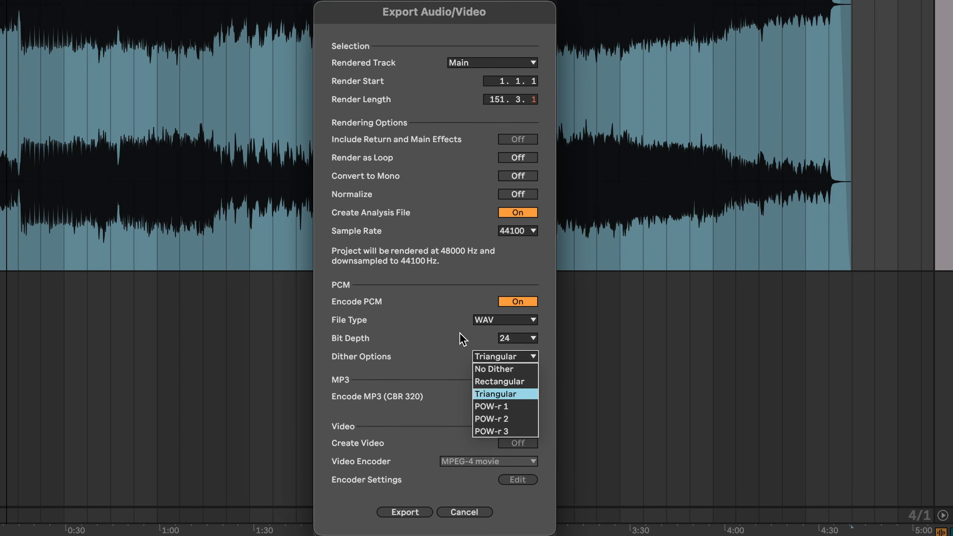
{"action": "left_click", "coordinate": [462, 338]}
- Switch the export bit depth to 16 and check the dither options
{"action": "left_click", "coordinate": [509, 343]}
{"action": "left_click", "coordinate": [500, 348]}
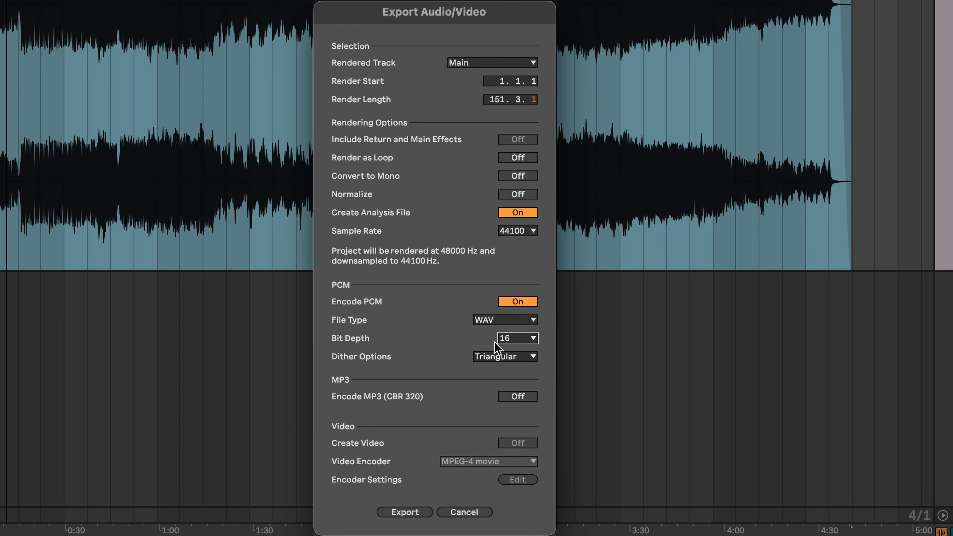
{"action": "left_click", "coordinate": [508, 361]}
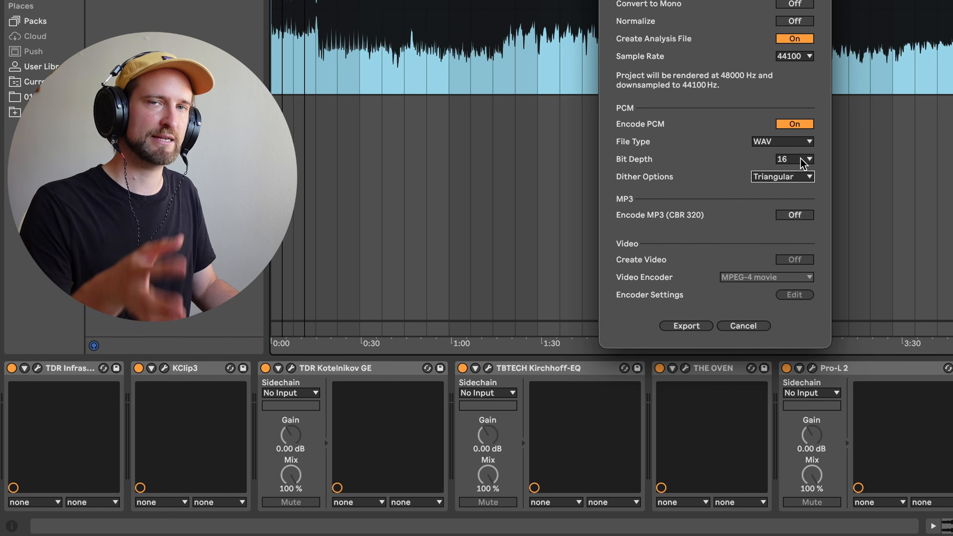
- Set the export bit depth back to 24 and leave the export dialog for the arrangement
{"action": "left_click", "coordinate": [801, 159]}
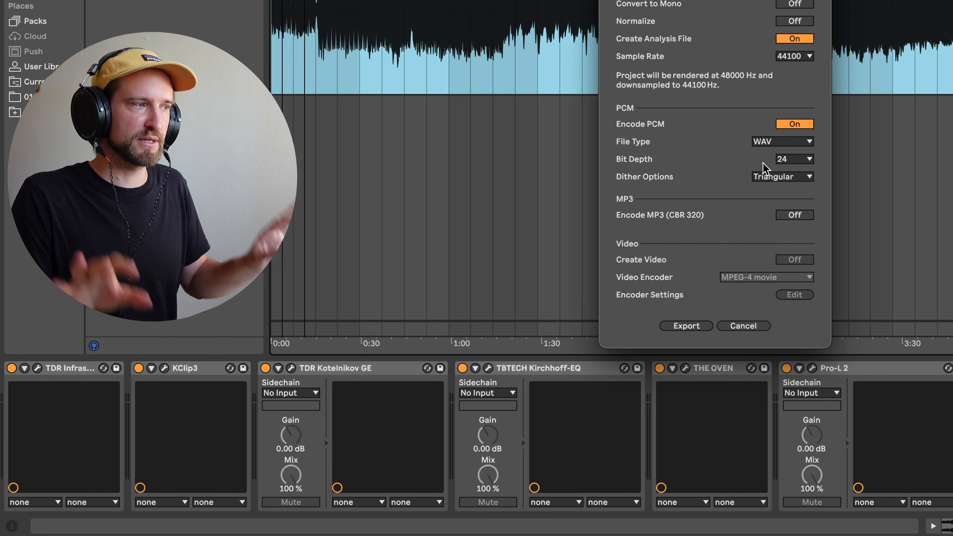
{"action": "left_click", "coordinate": [810, 160]}
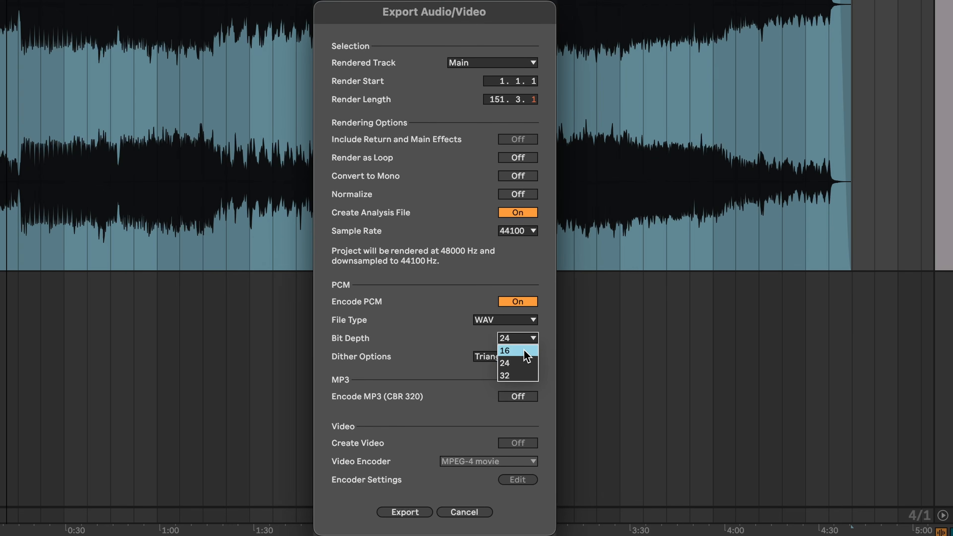
{"action": "left_click", "coordinate": [522, 337]}
{"action": "left_click", "coordinate": [514, 361]}
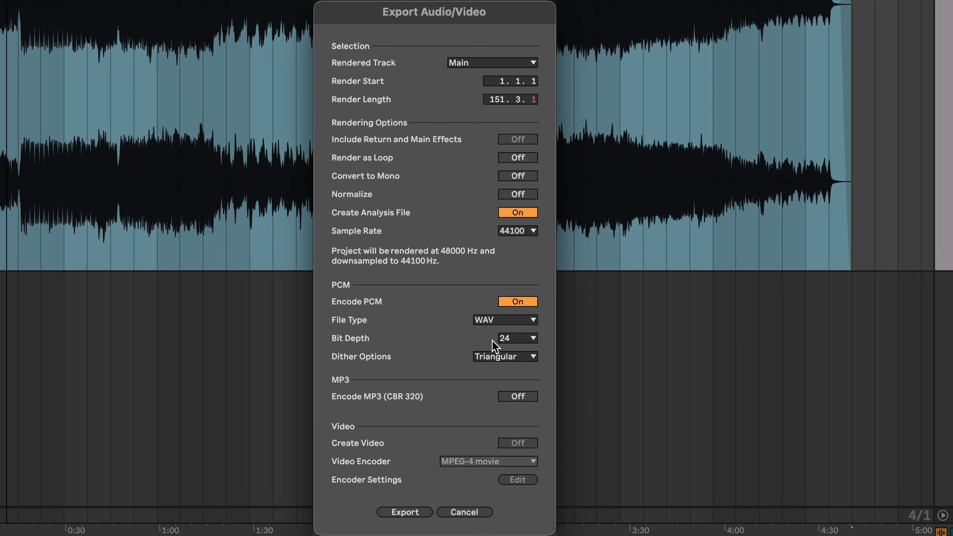
{"action": "left_click_drag", "start_coordinate": [356, 23], "coordinate": [355, 21]}
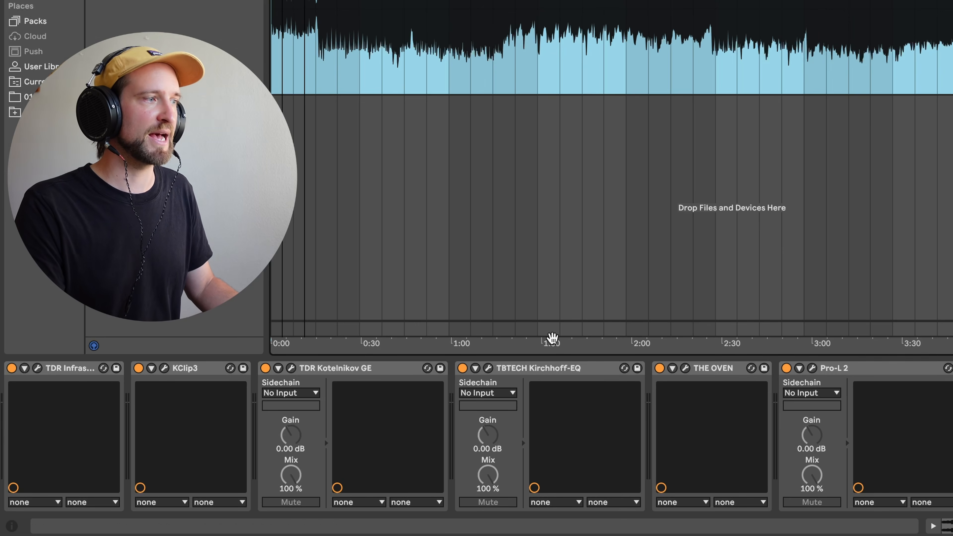
{"action": "left_click", "coordinate": [481, 160]}
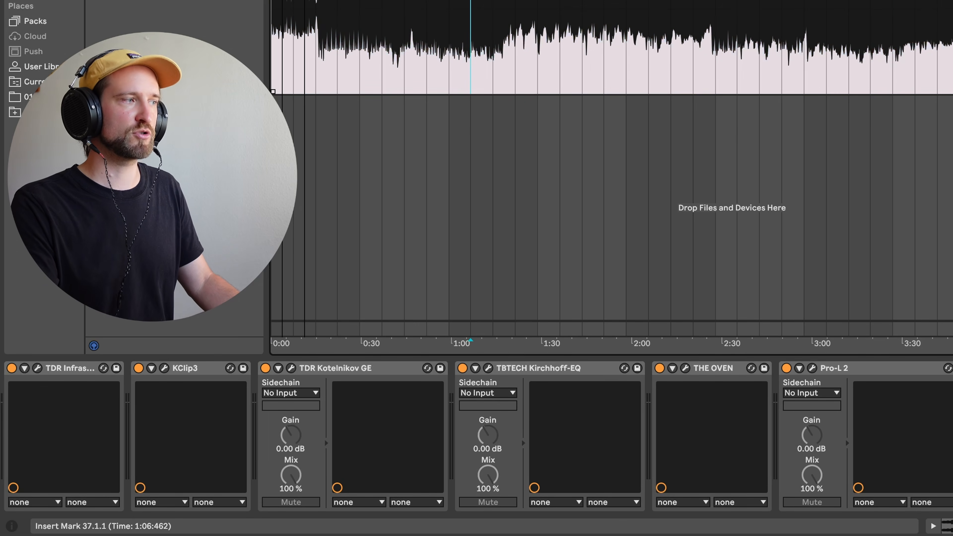